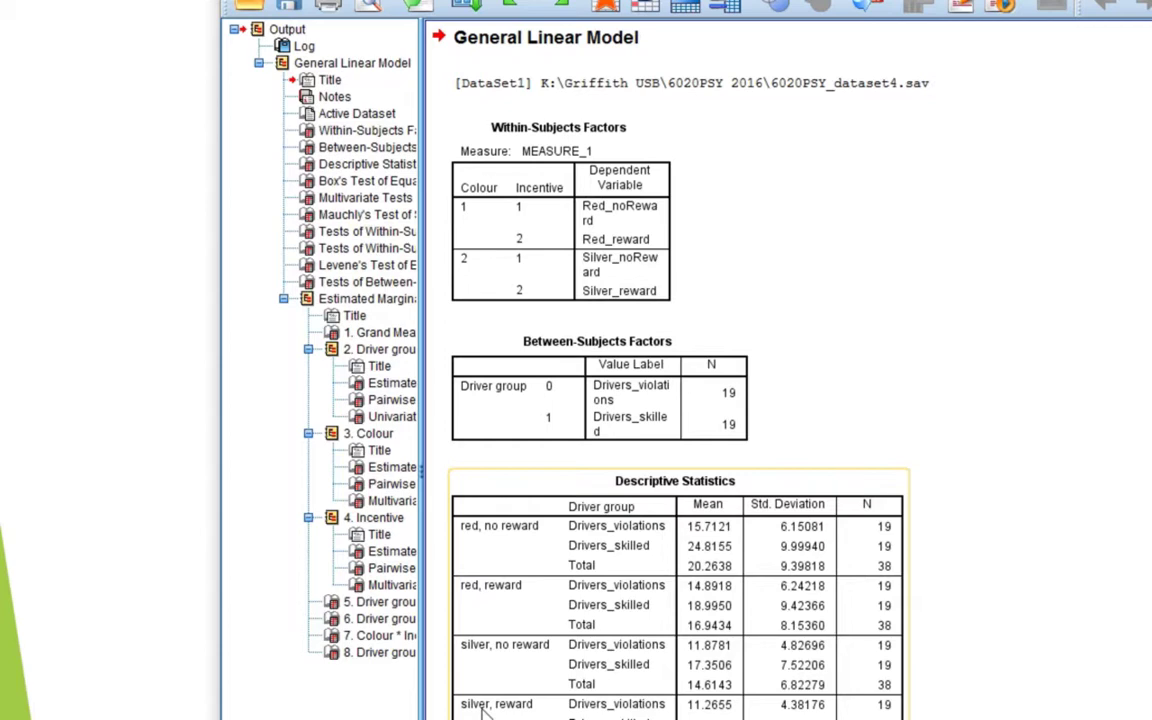
Step: Widen the output outline and copy the Driver group * Colour * Incentive estimated marginal means table
drag(424, 701, 582, 701)
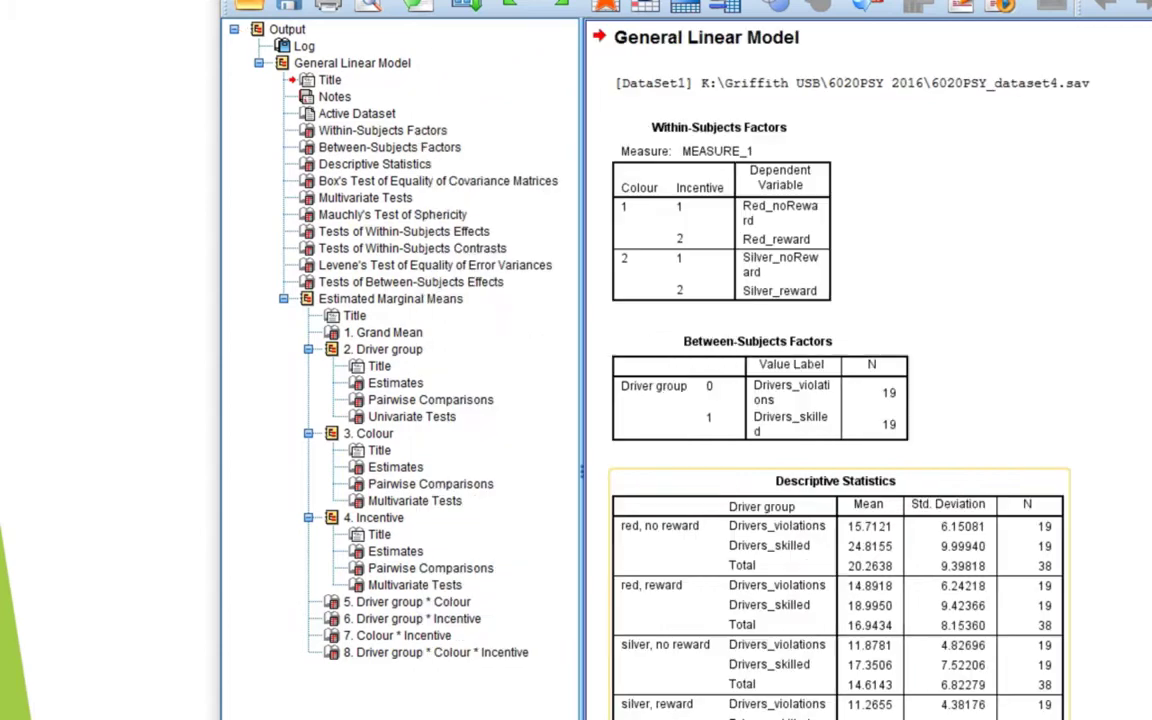
click(466, 655)
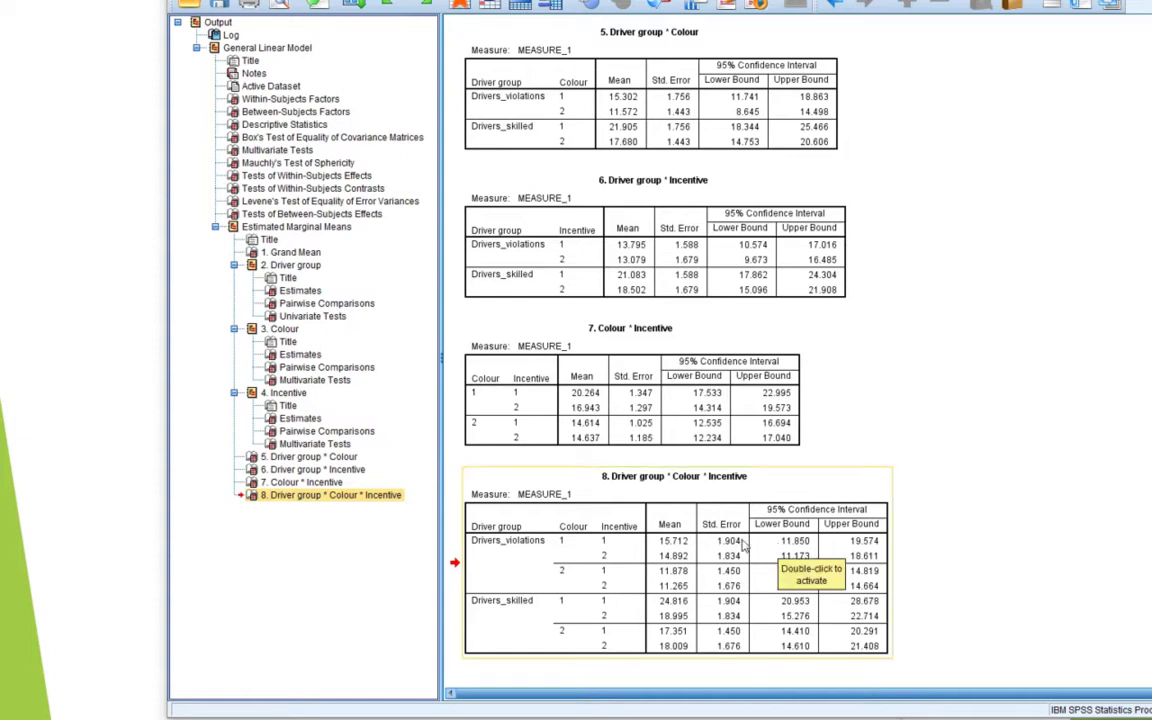
click(743, 545)
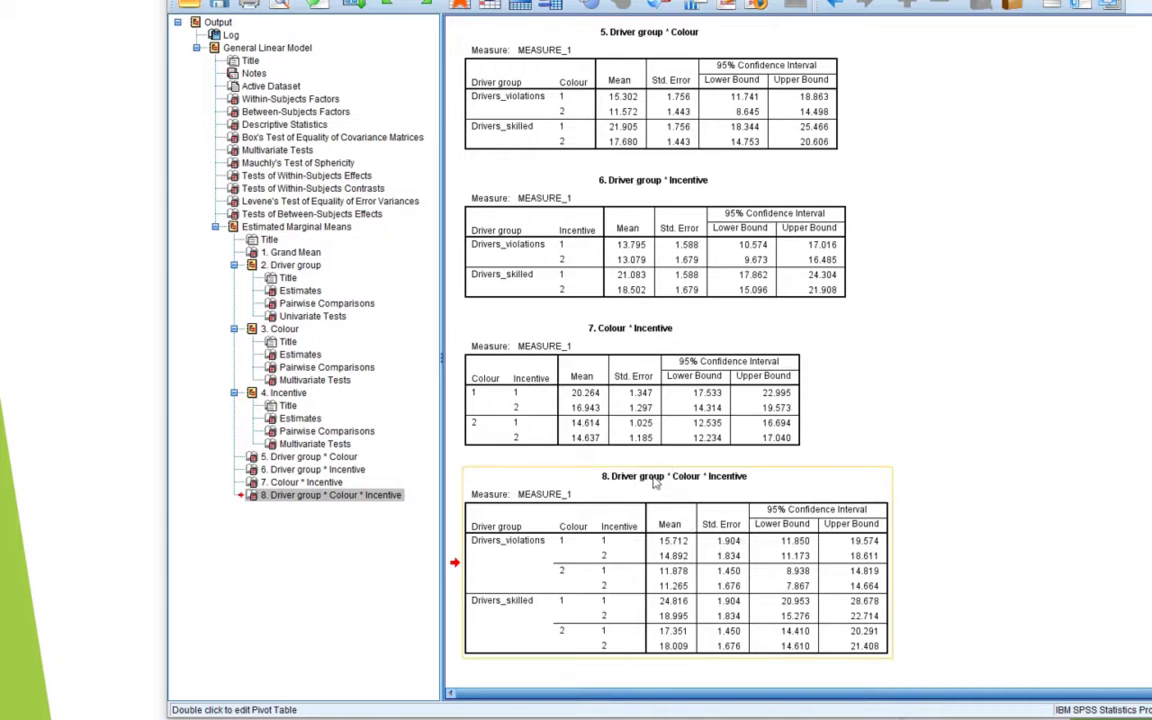
right_click(650, 566)
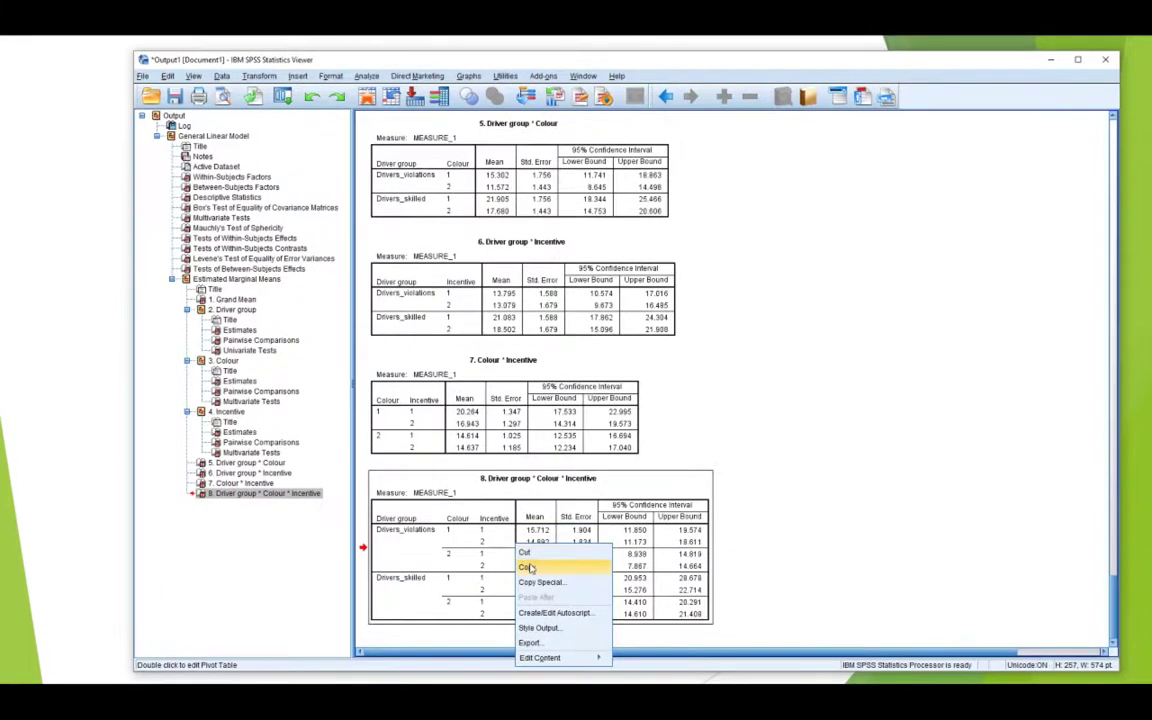
click(527, 567)
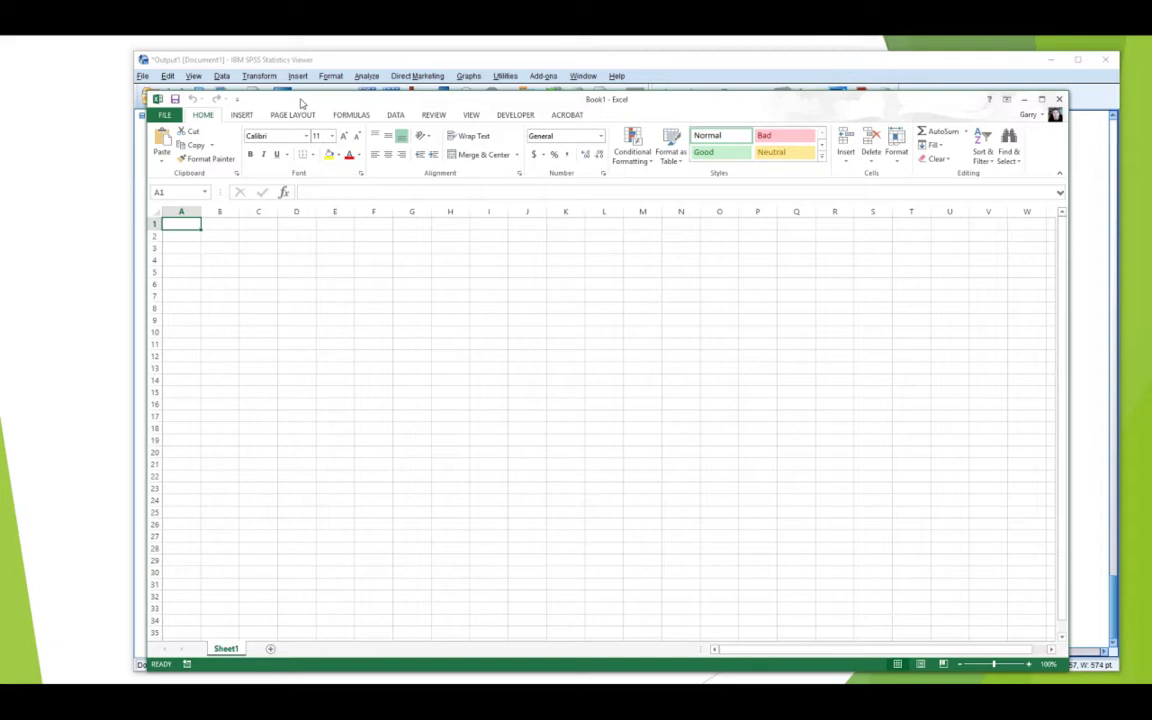
Step: Switch to the blank Excel workbook, paste the copied table at cell C3, and move the workbook window aside to uncover the SPSS output
click(254, 245)
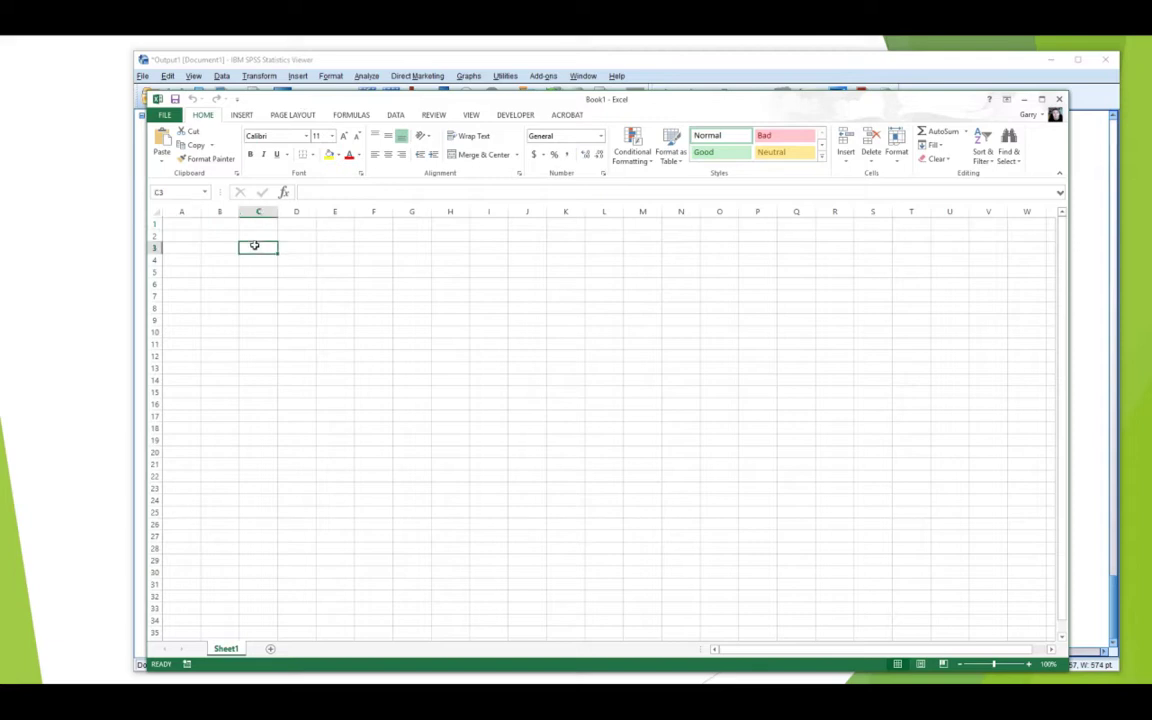
right_click(255, 246)
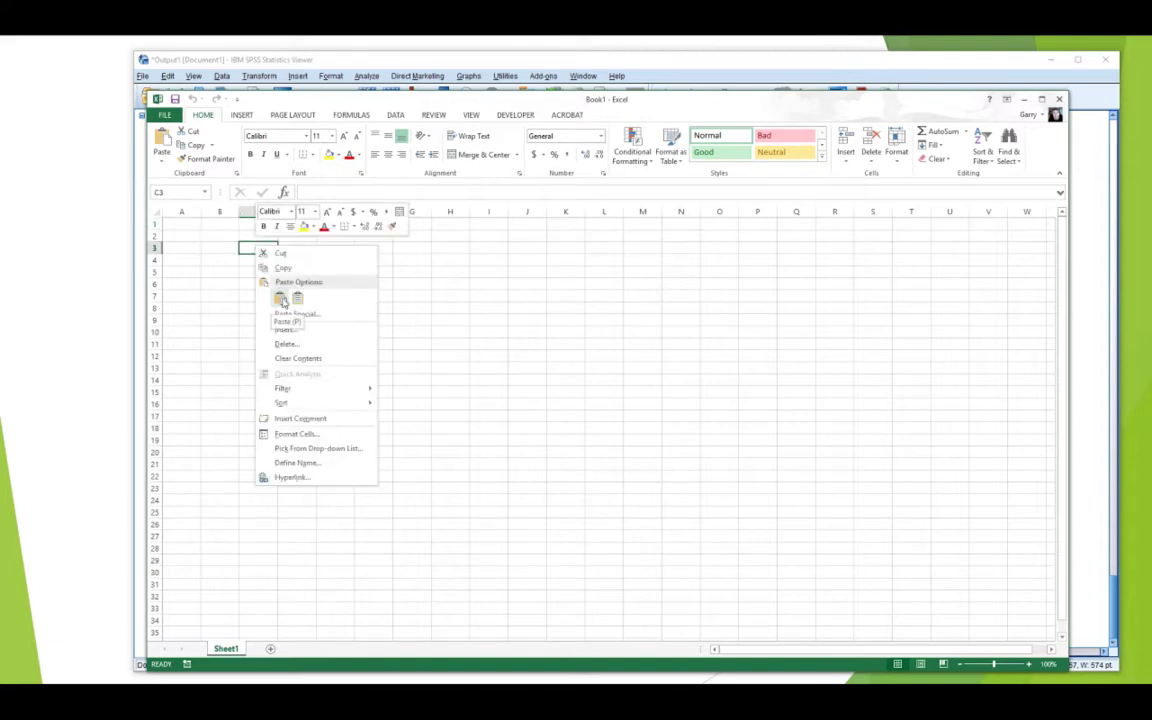
click(281, 298)
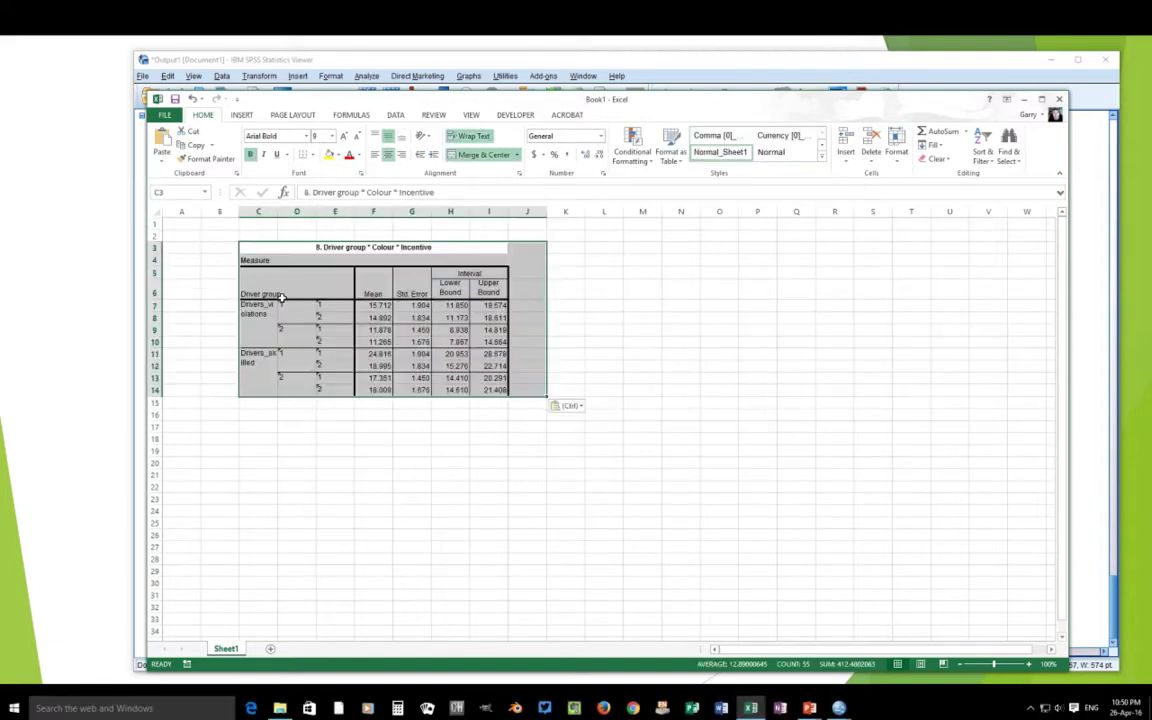
click(627, 356)
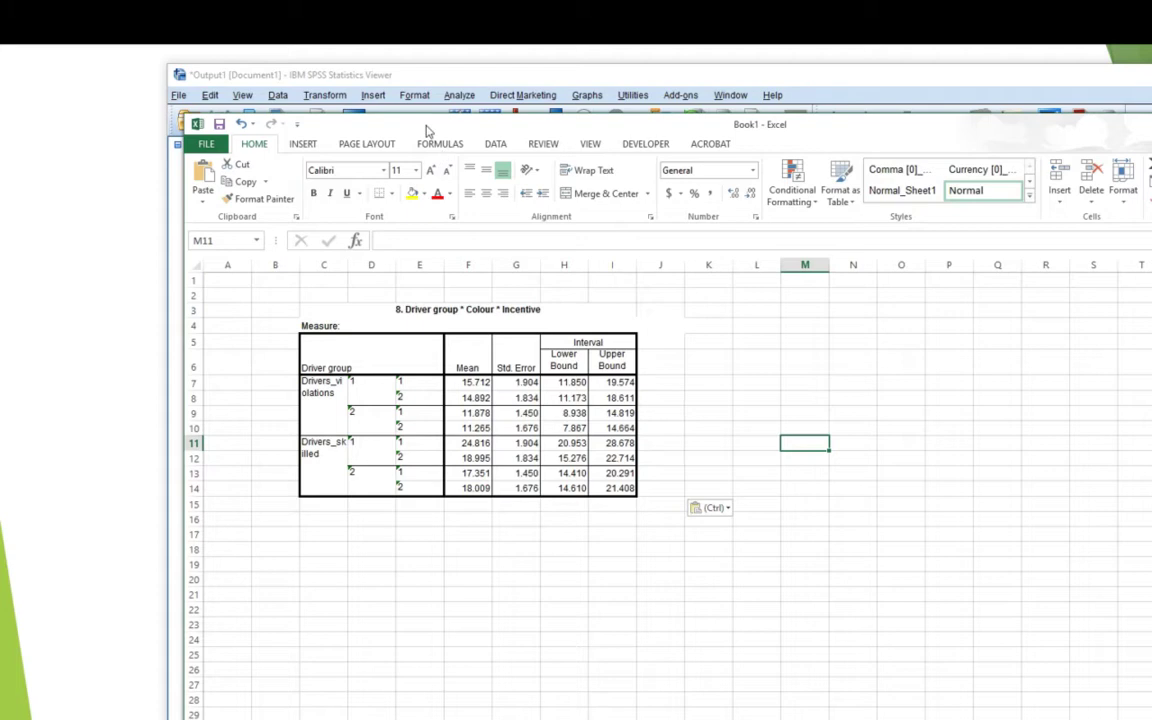
drag(427, 131, 945, 157)
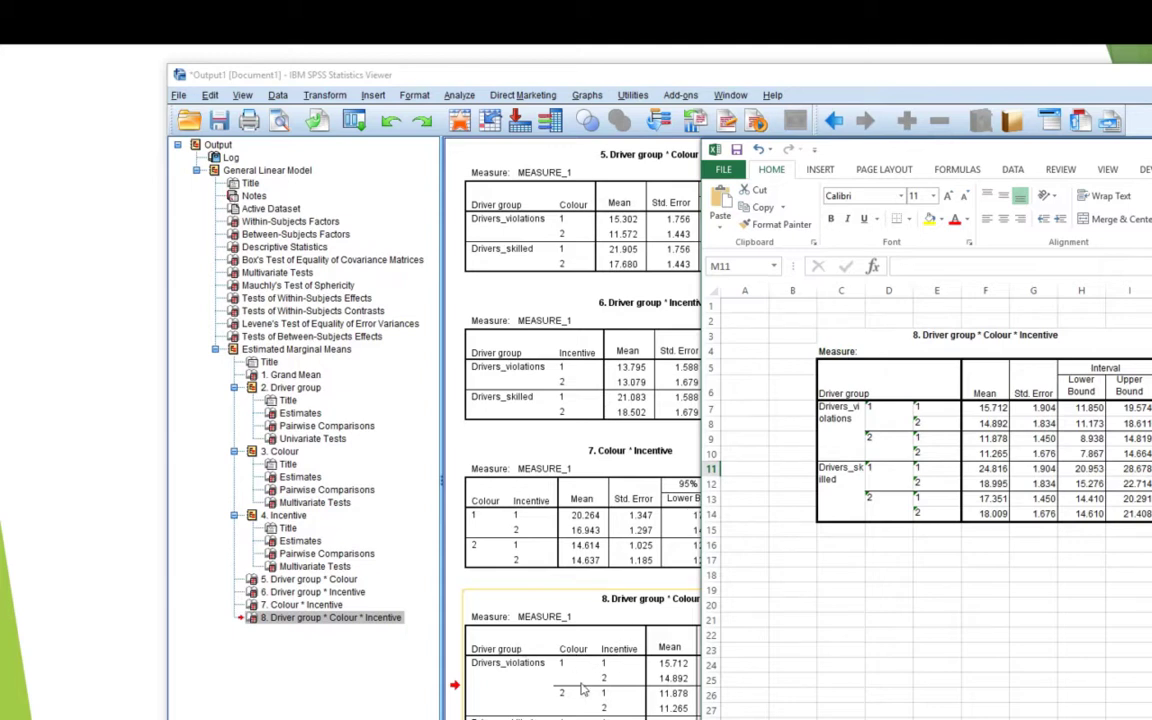
click(539, 603)
Step: Relabel the first driver group's colour codes as Red in D7 and Silver in D9
click(896, 415)
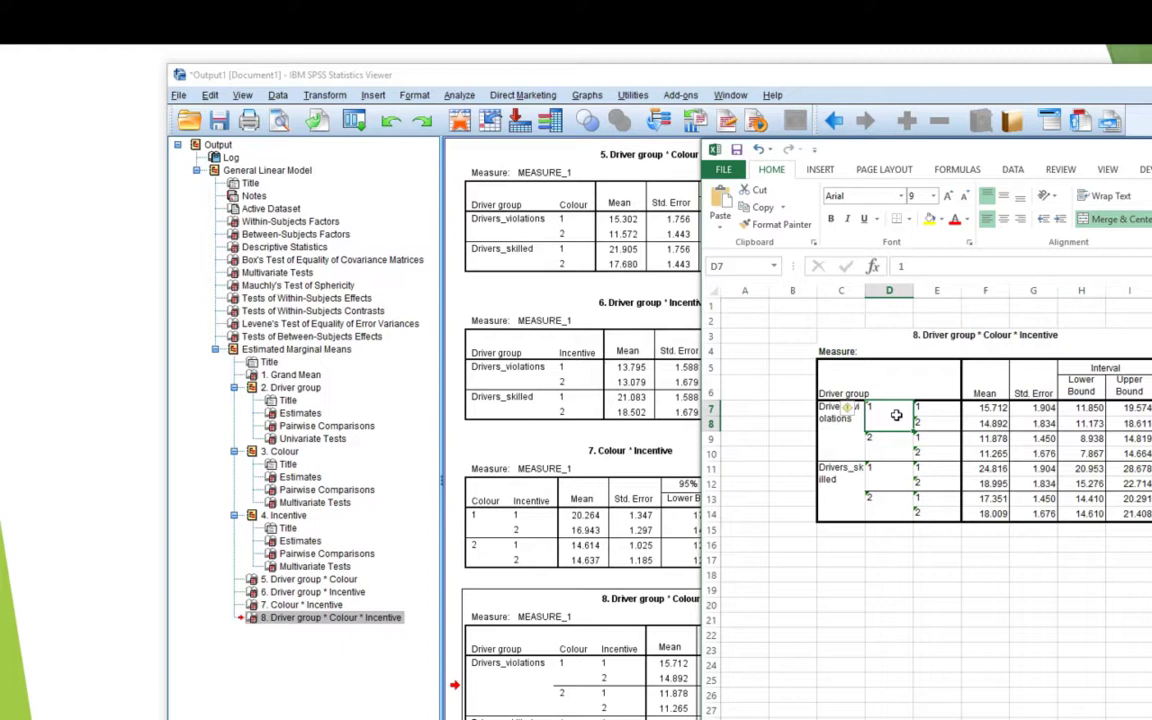
drag(896, 415, 890, 510)
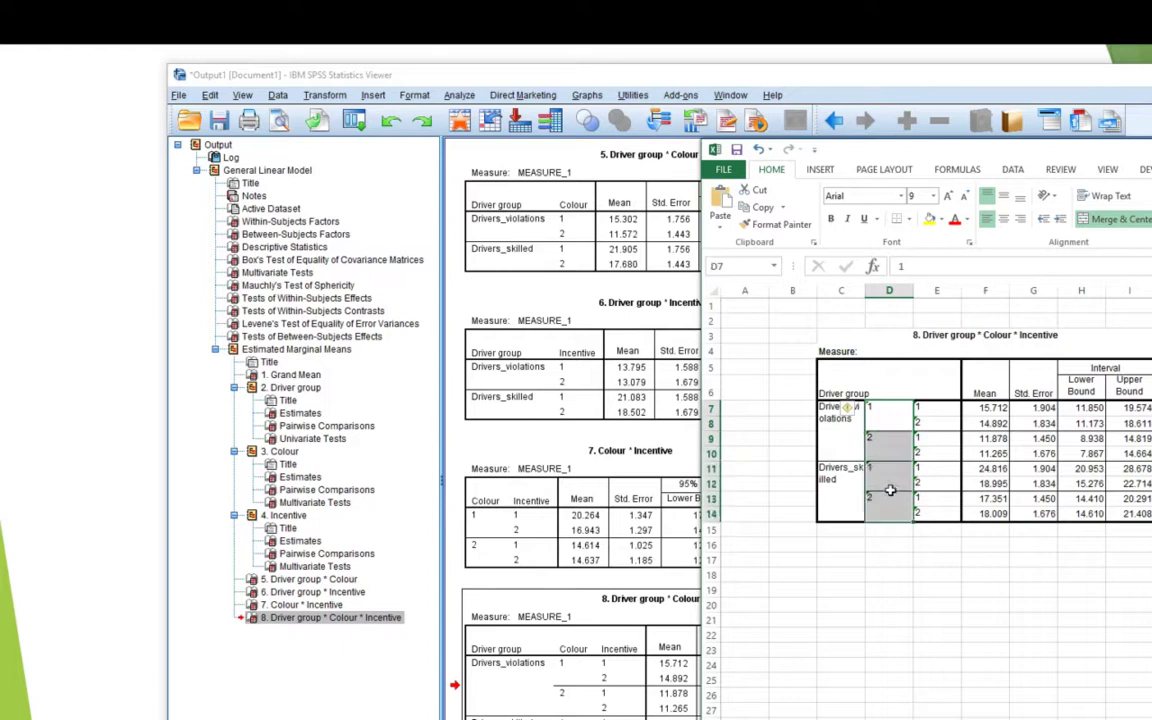
click(891, 418)
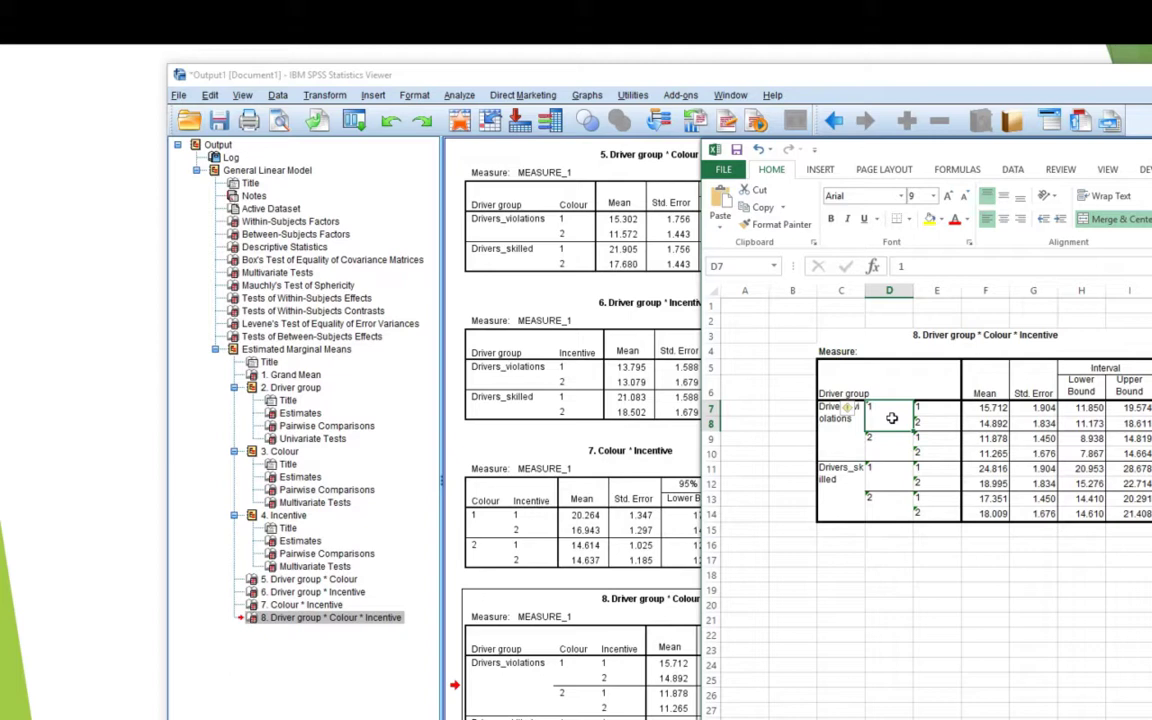
text(Red)
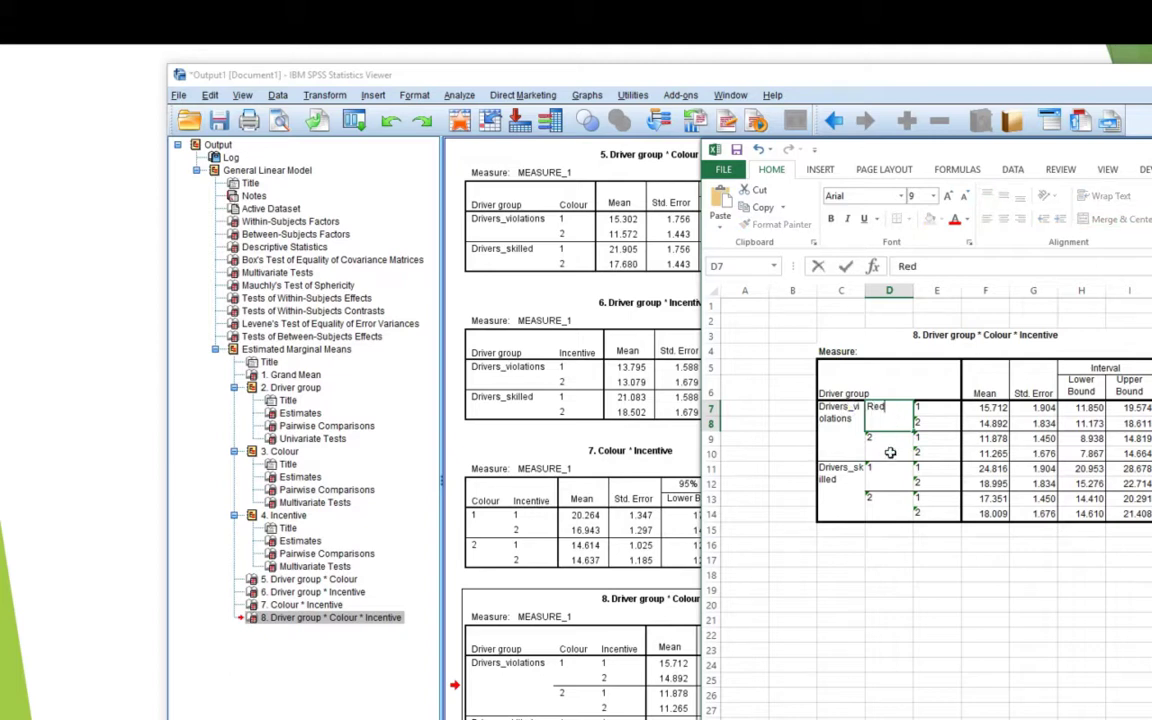
click(890, 453)
text(S)
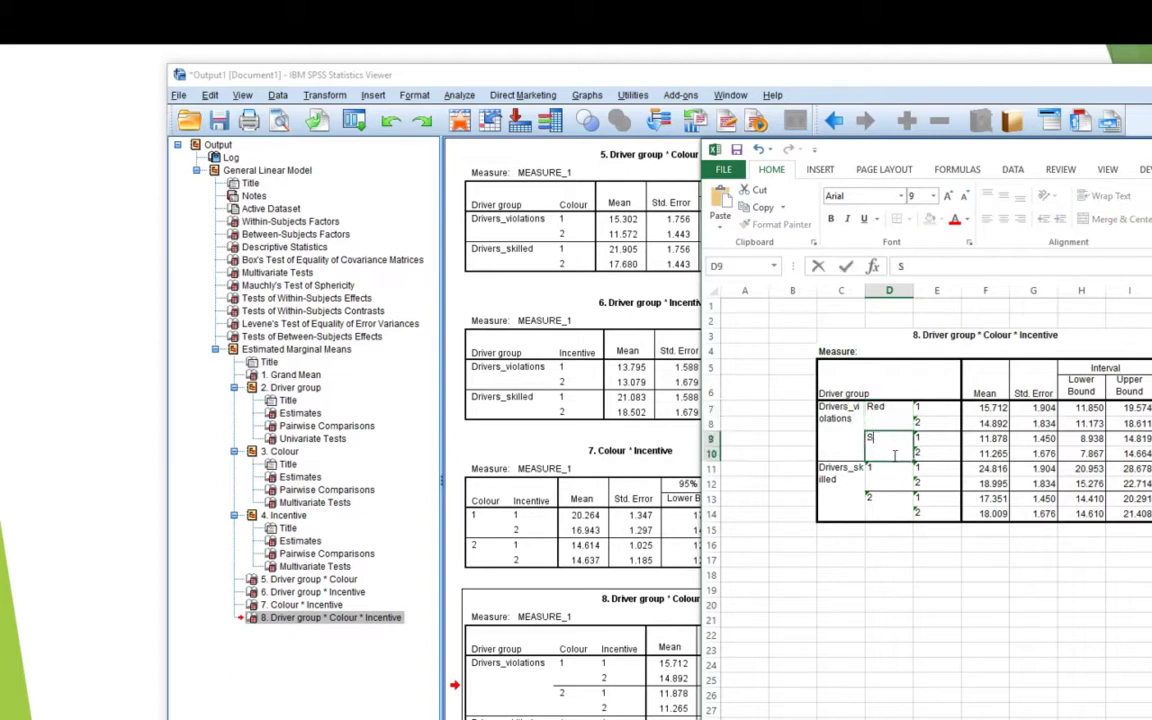
text(ilver)
Step: Relabel the first driver group's incentive codes in E7:E10 as No Reward and Reward under each colour
click(928, 410)
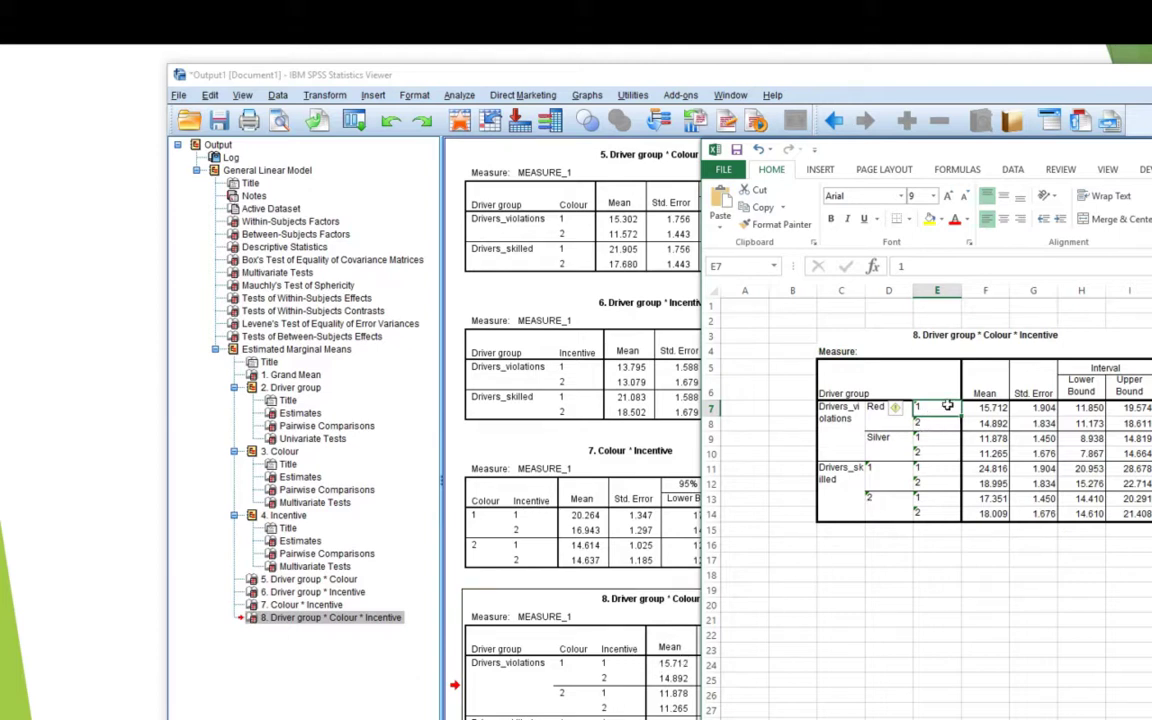
text(N)
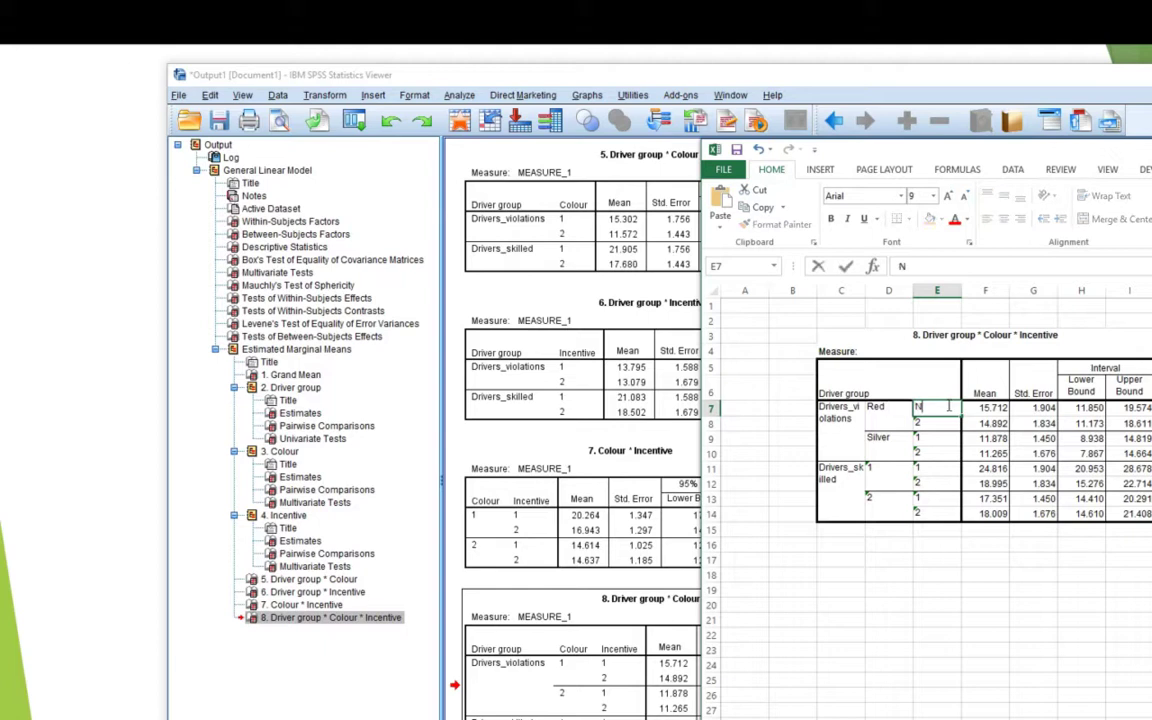
text(o Reward)
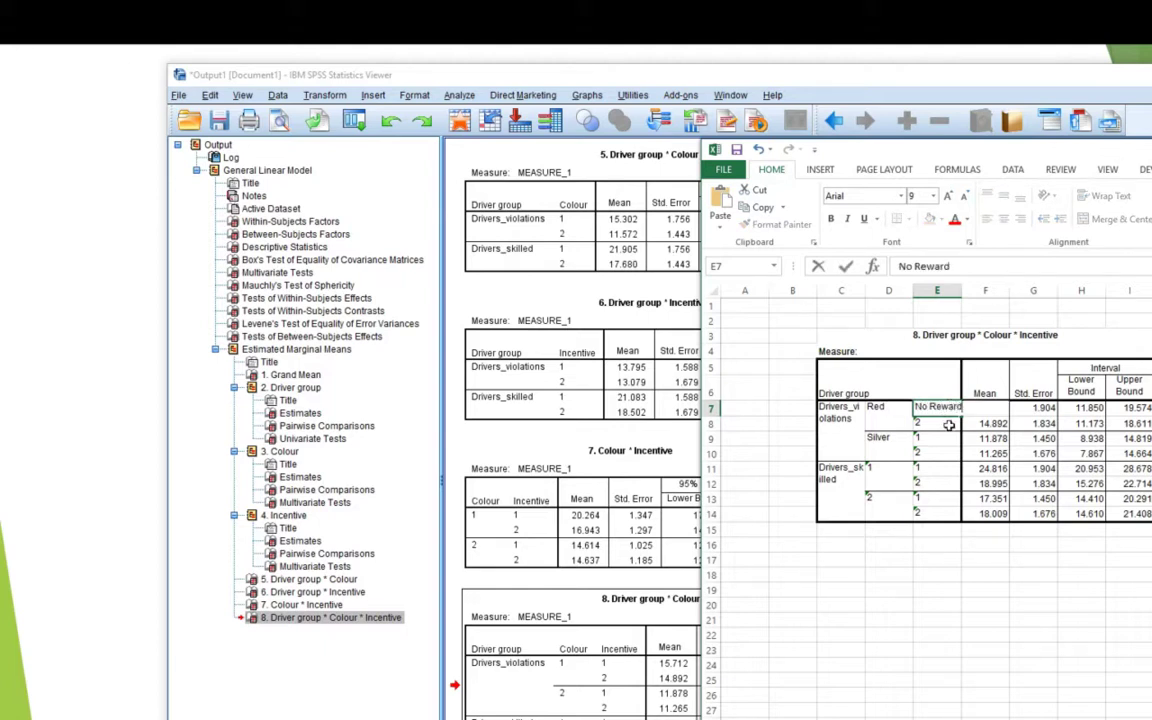
key(Return)
text(R)
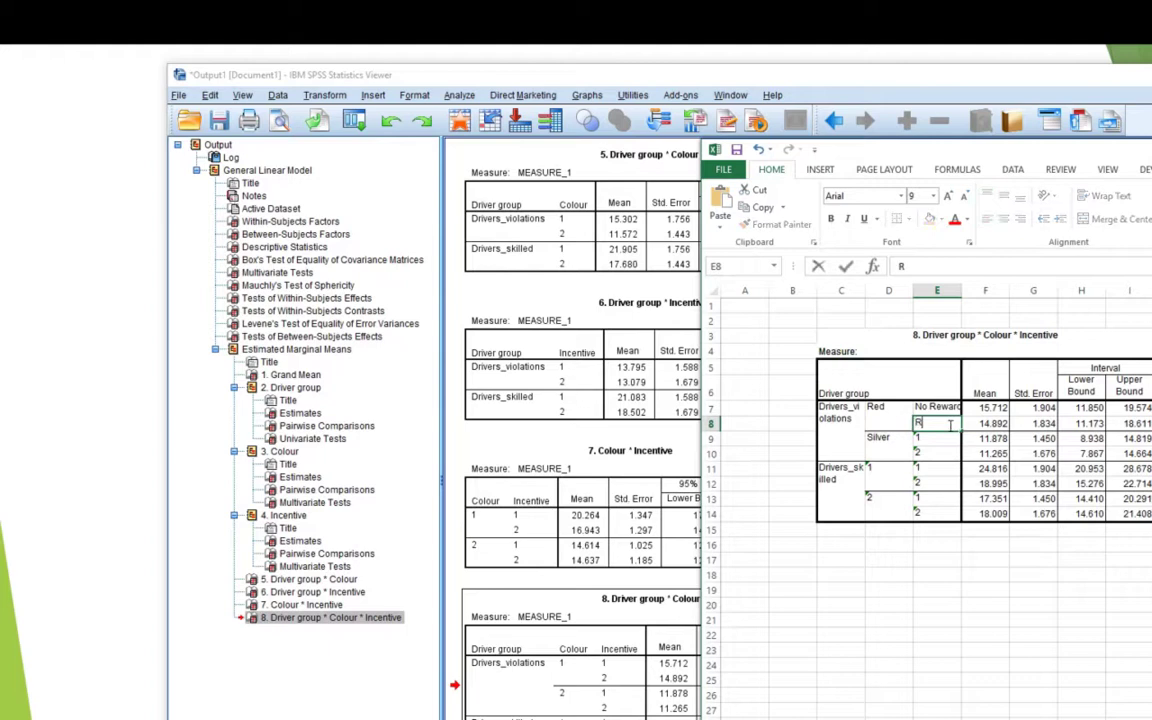
text(eward)
key(Return)
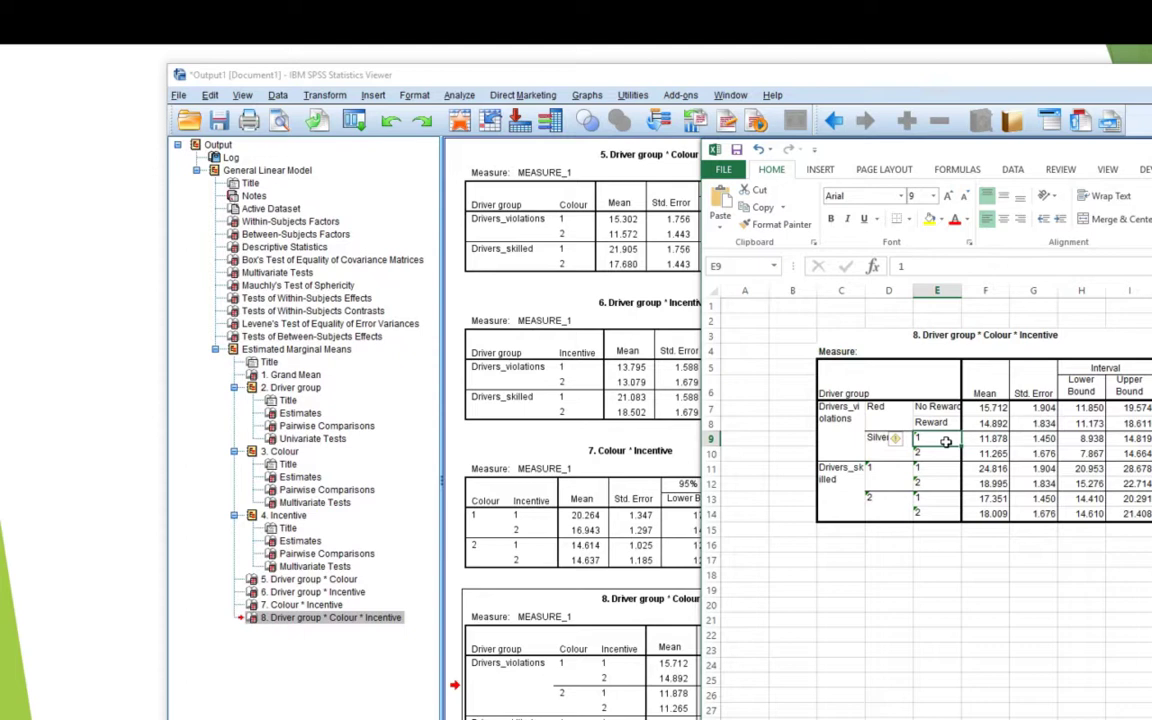
text(No Reward)
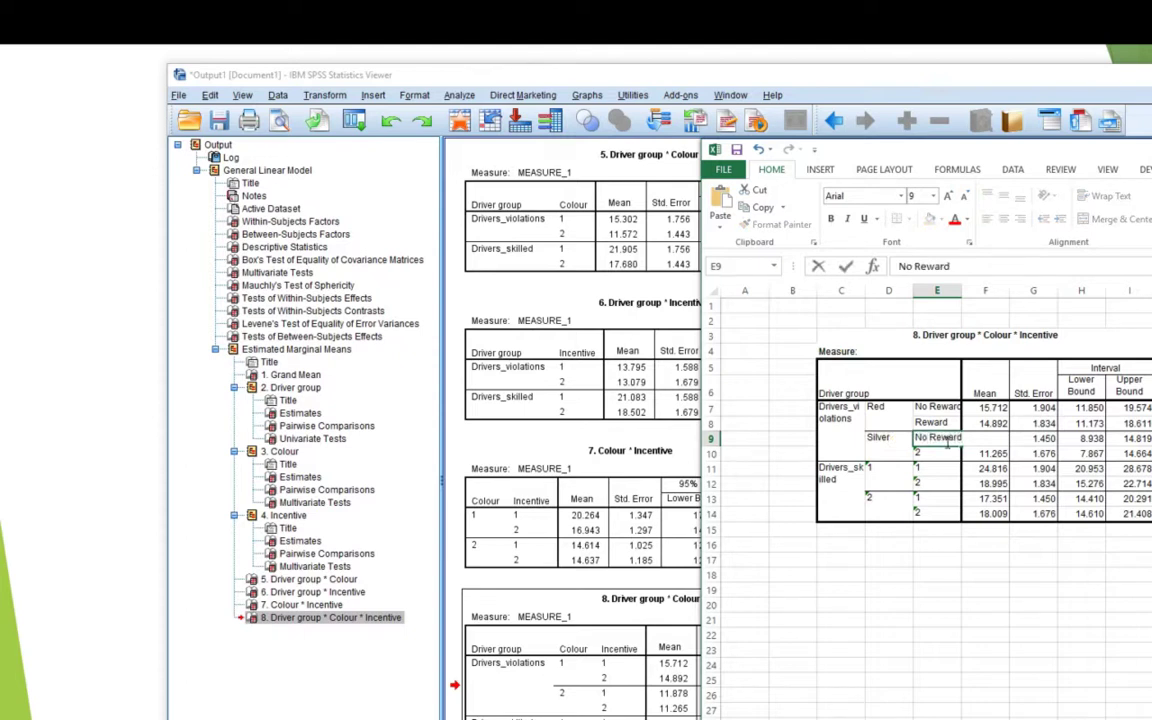
key(Return)
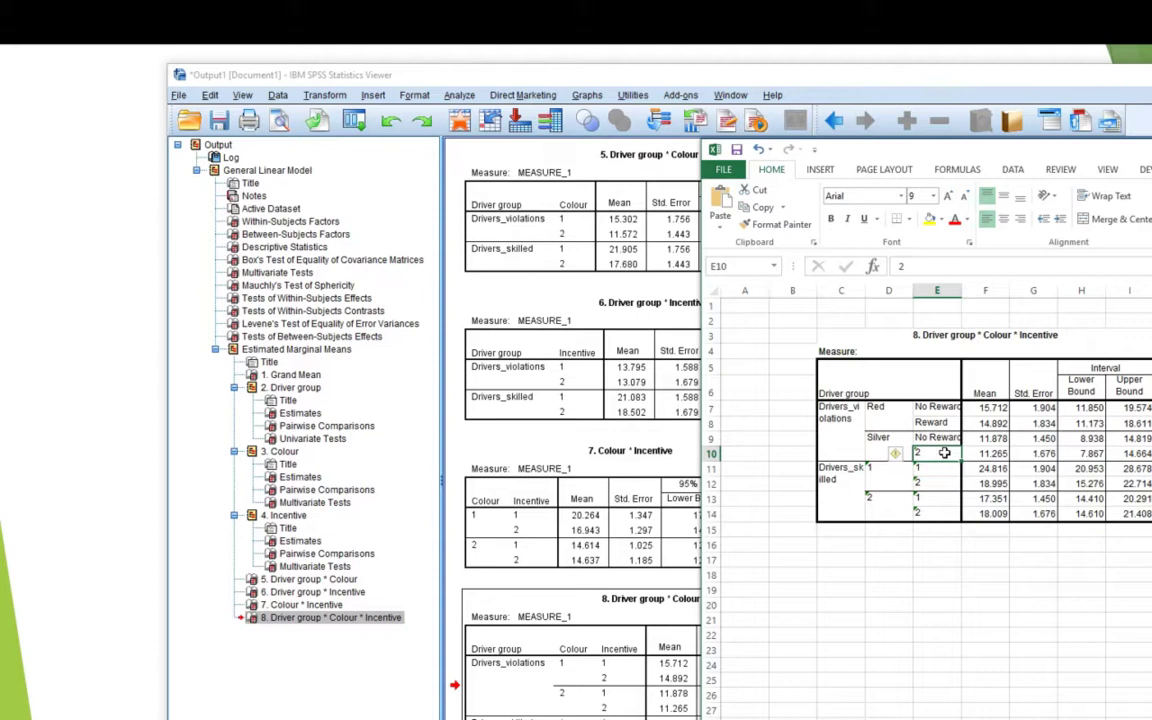
text(Reward)
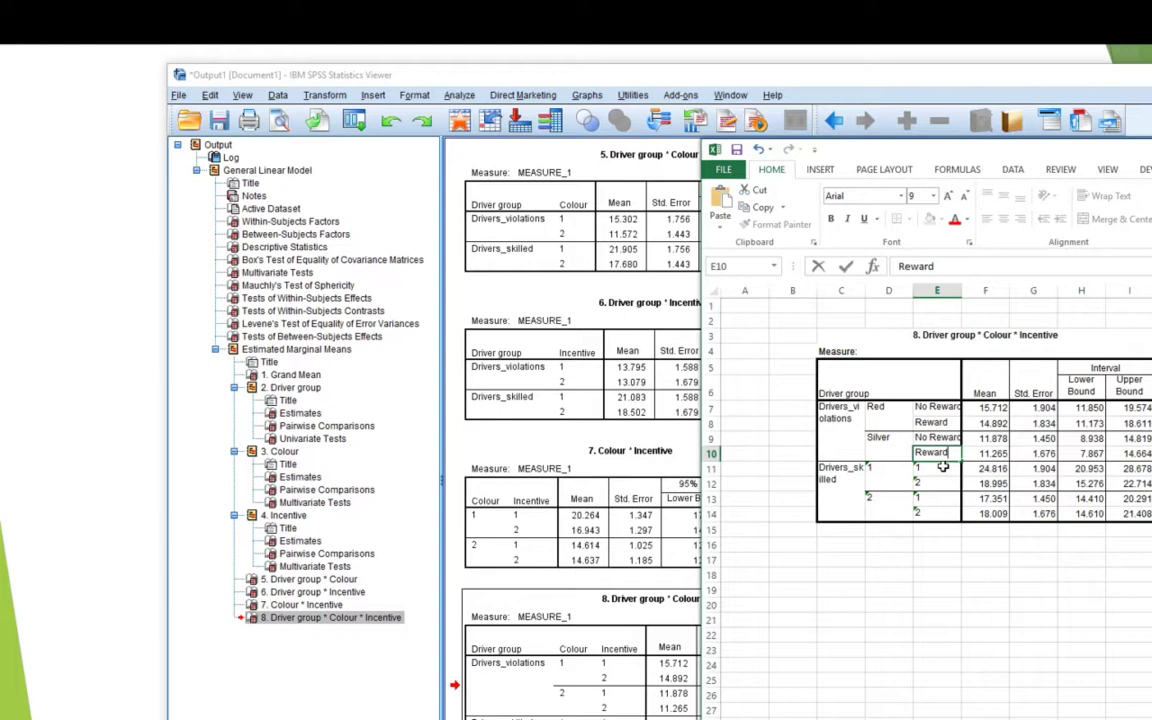
Step: Rename the driver group labels to Poor Drivers in C7 and Skilled Drivers in C11
click(850, 422)
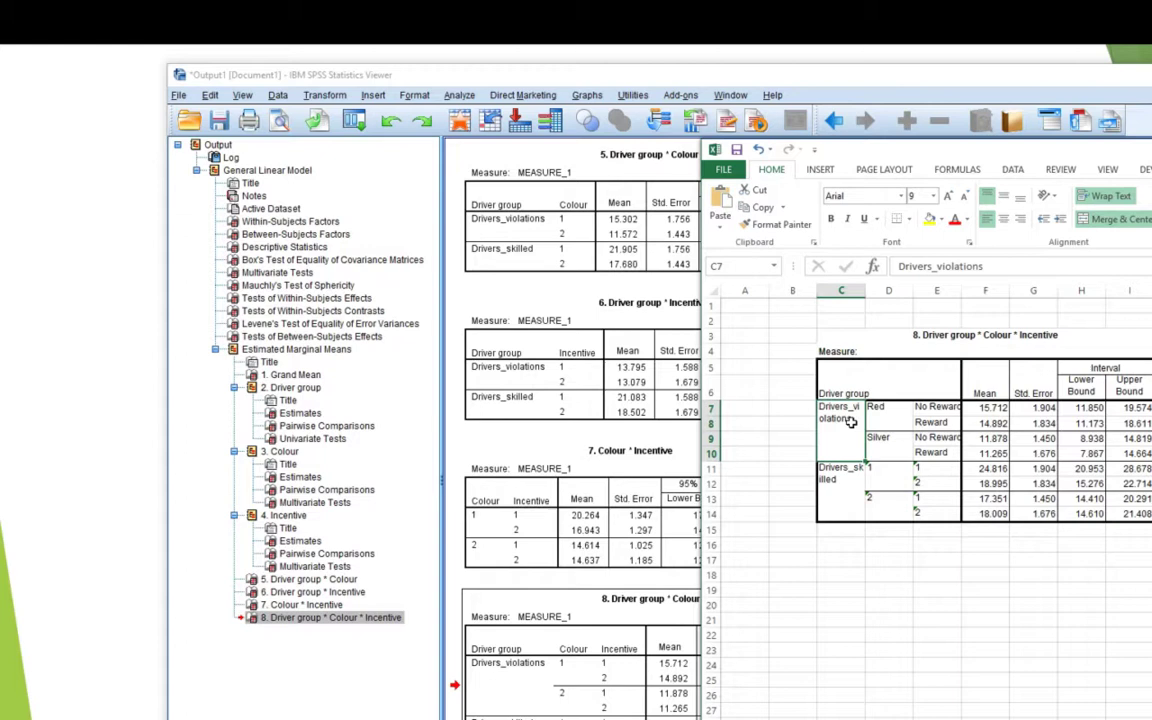
text(Poor D)
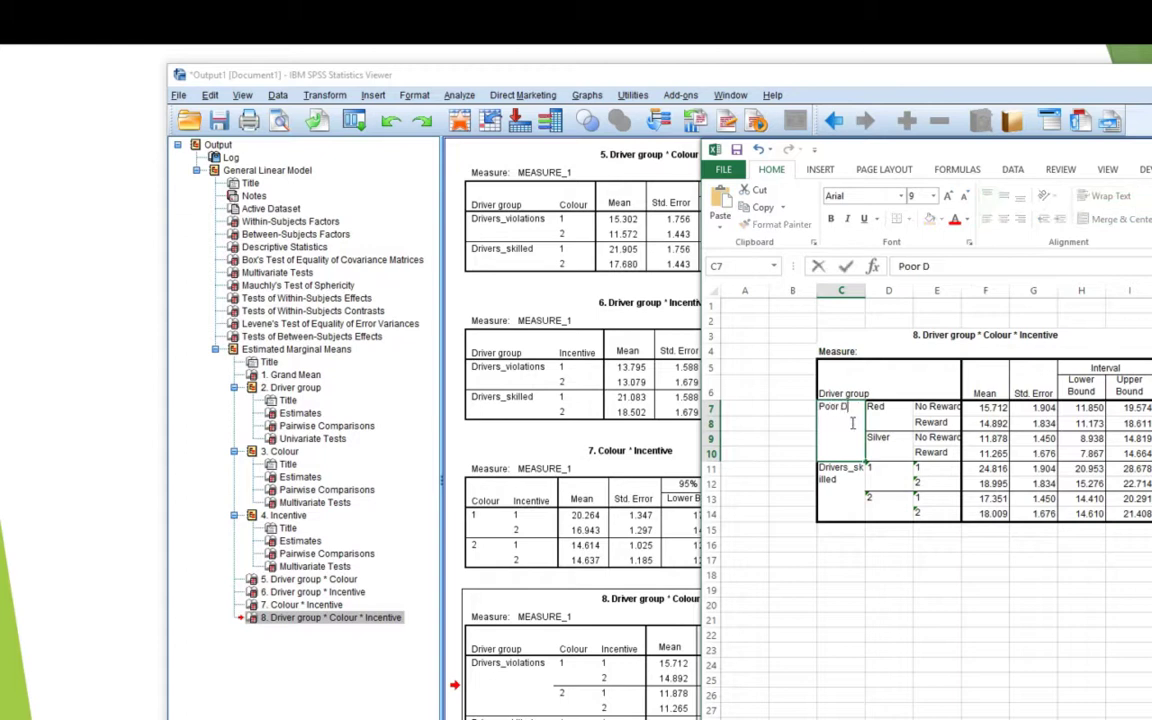
text(rivers)
click(846, 479)
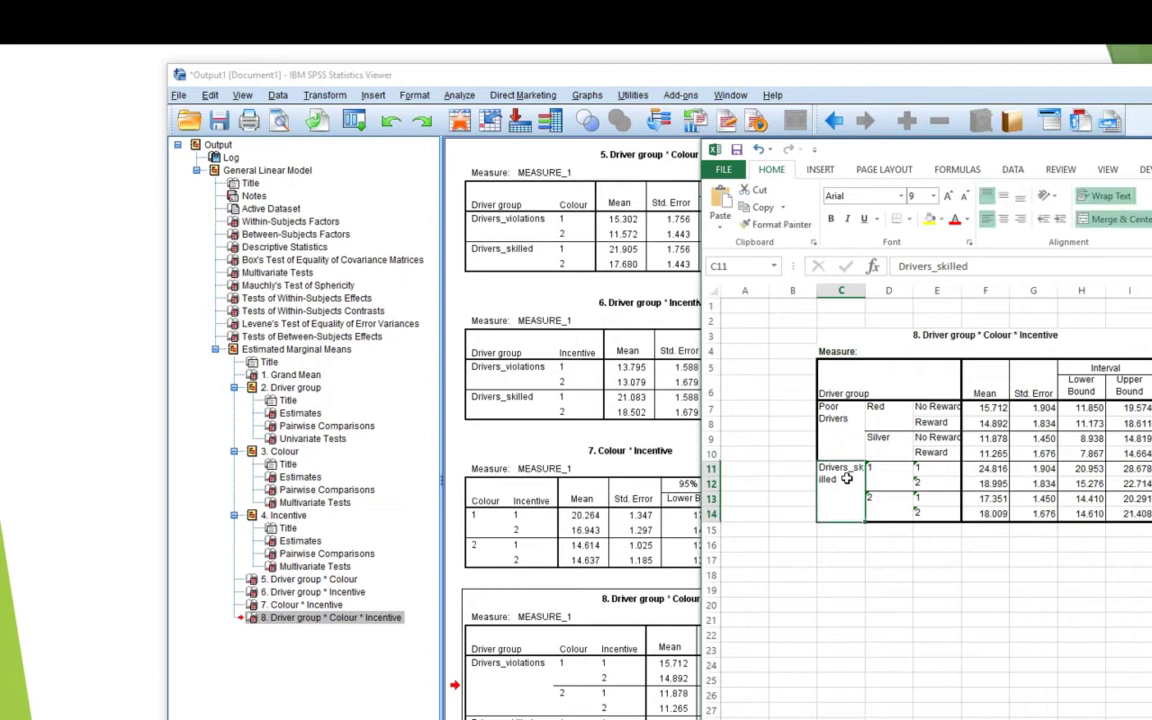
text(Sk)
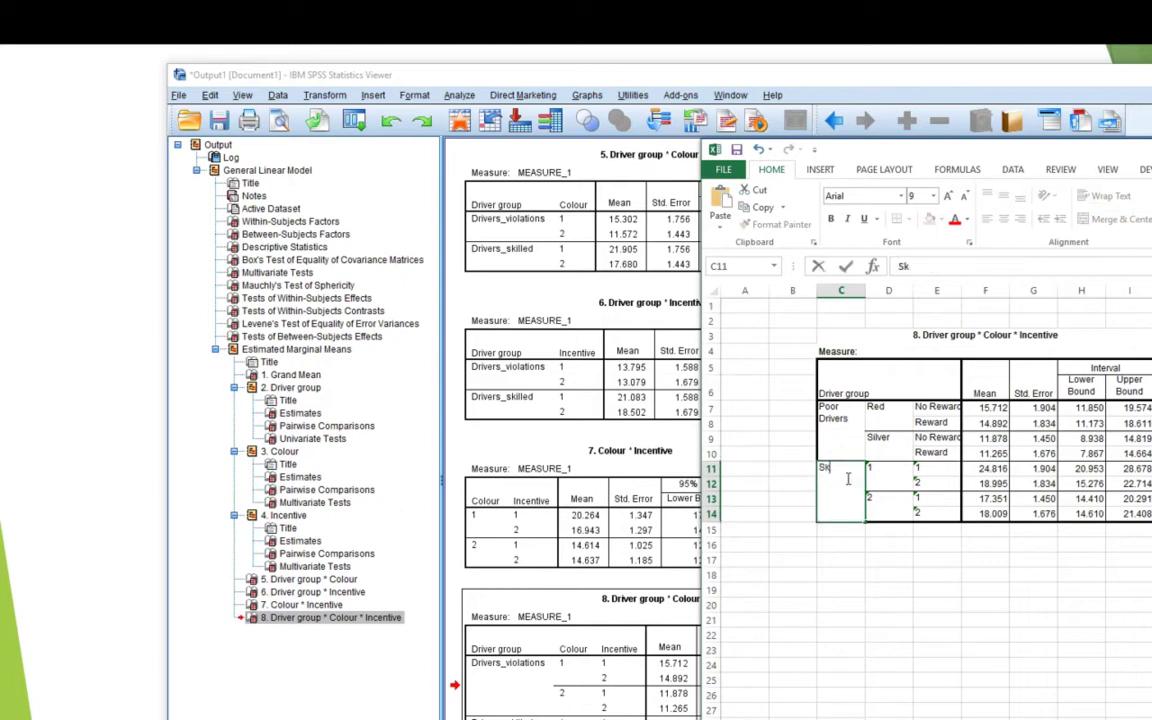
text(illed Drivers)
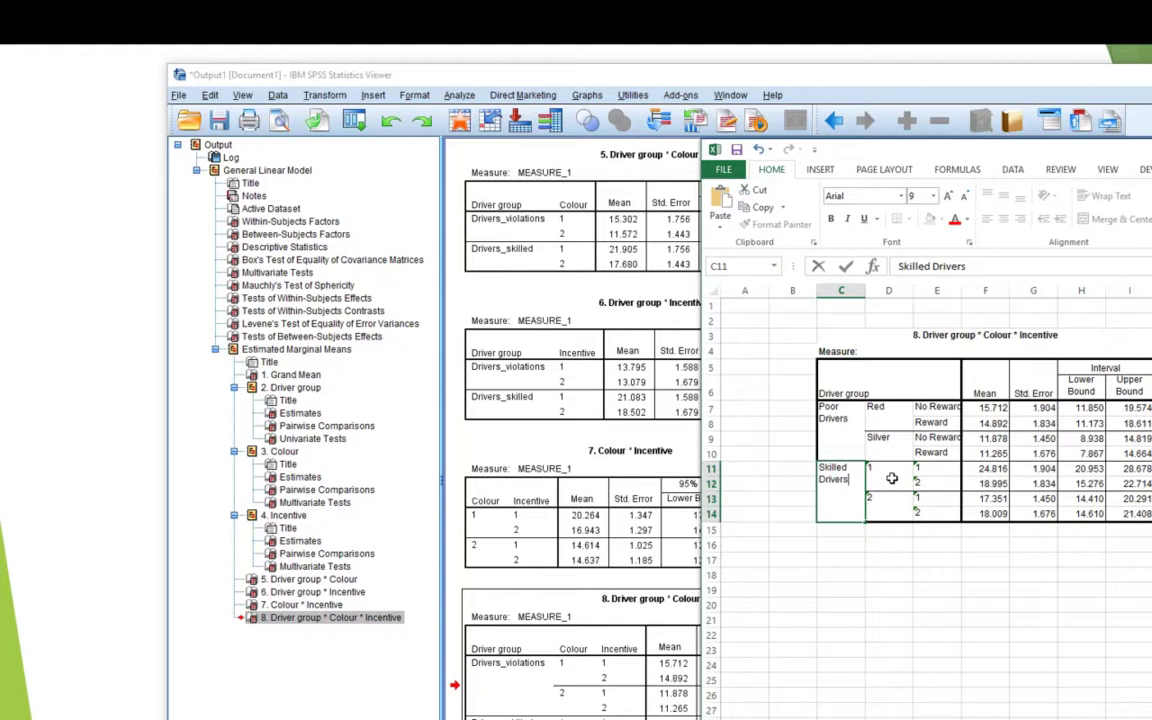
drag(891, 479, 916, 510)
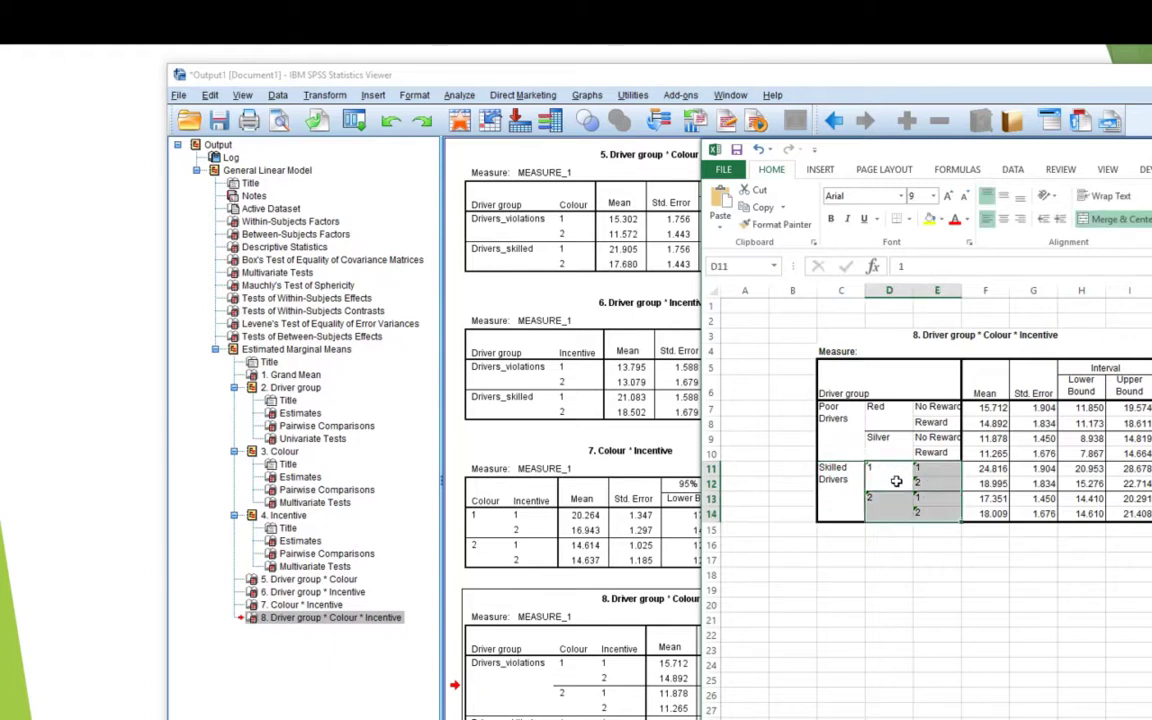
click(994, 531)
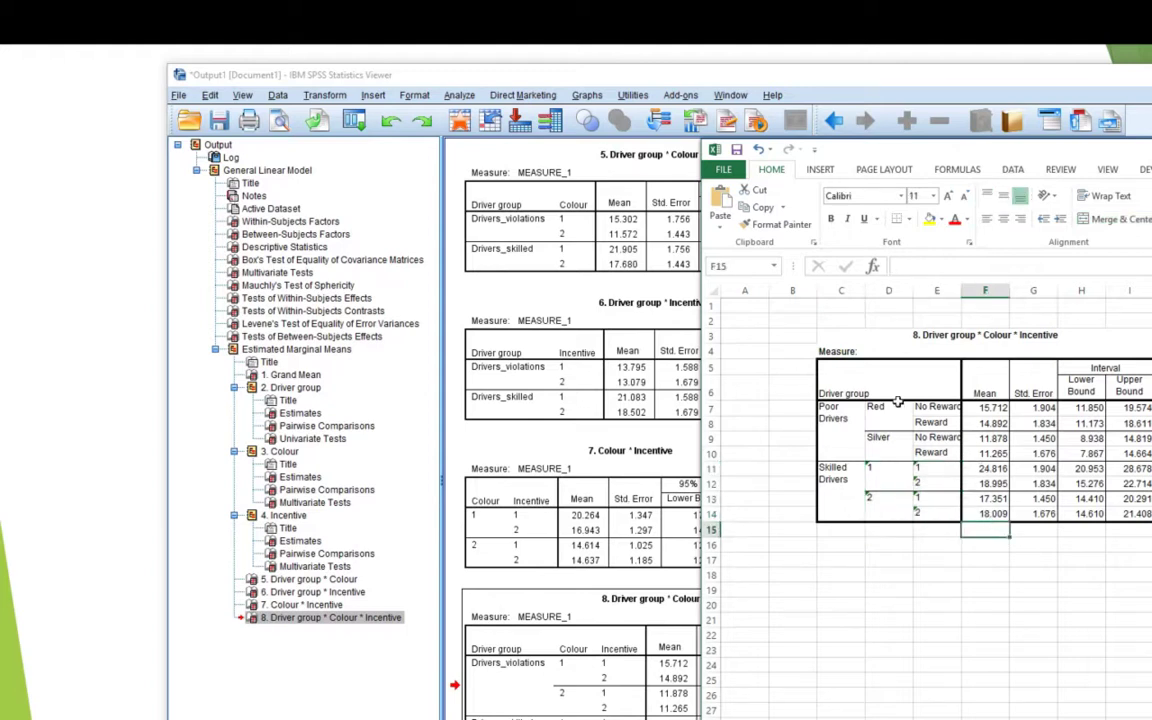
Step: Insert a 2-D clustered column chart from the Poor Drivers labels and means in D7:F10, moving the workbook window over to fit
click(835, 418)
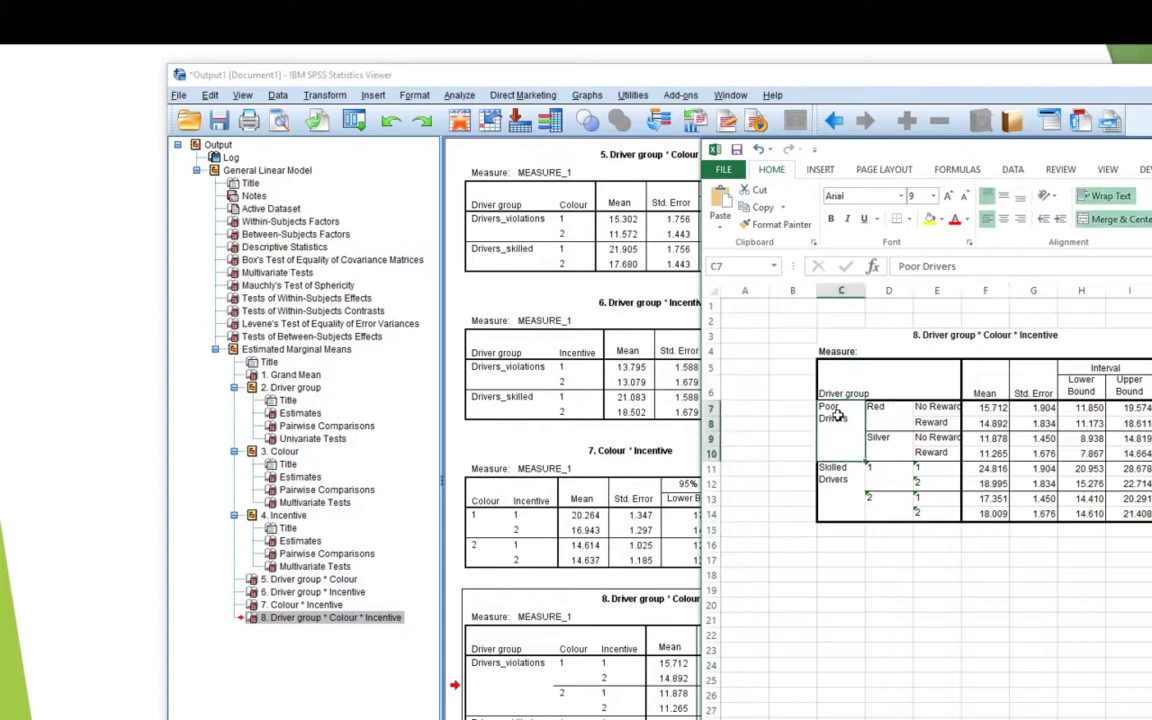
click(893, 412)
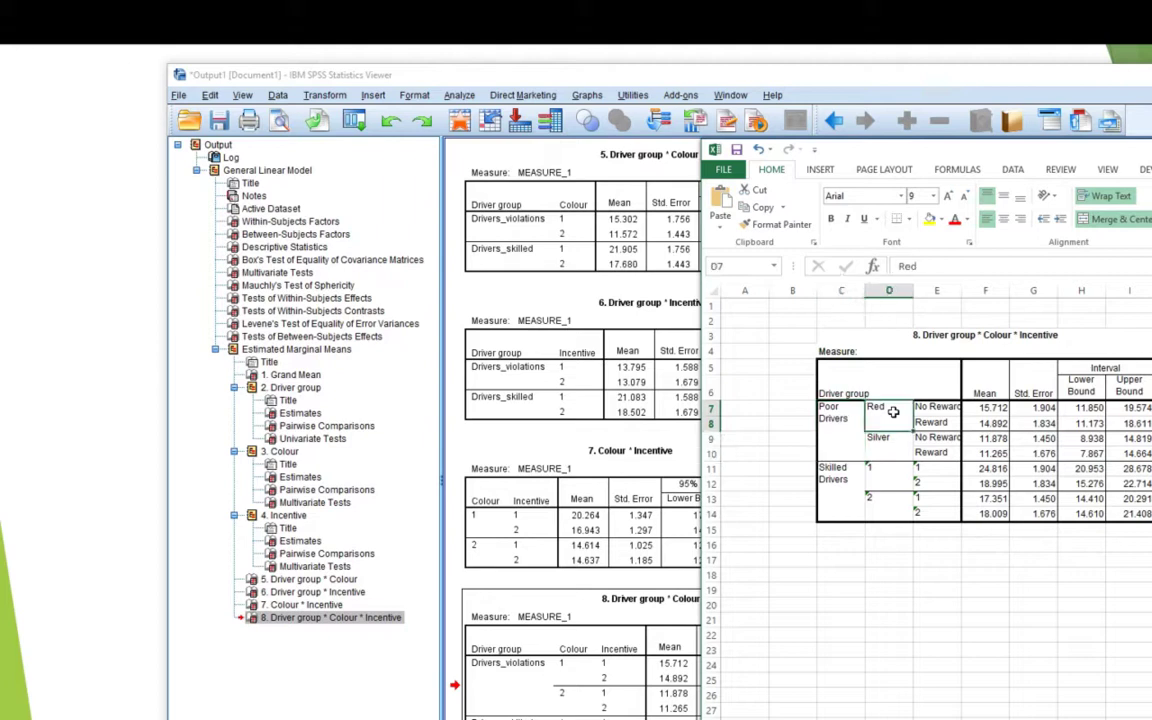
drag(893, 412, 988, 447)
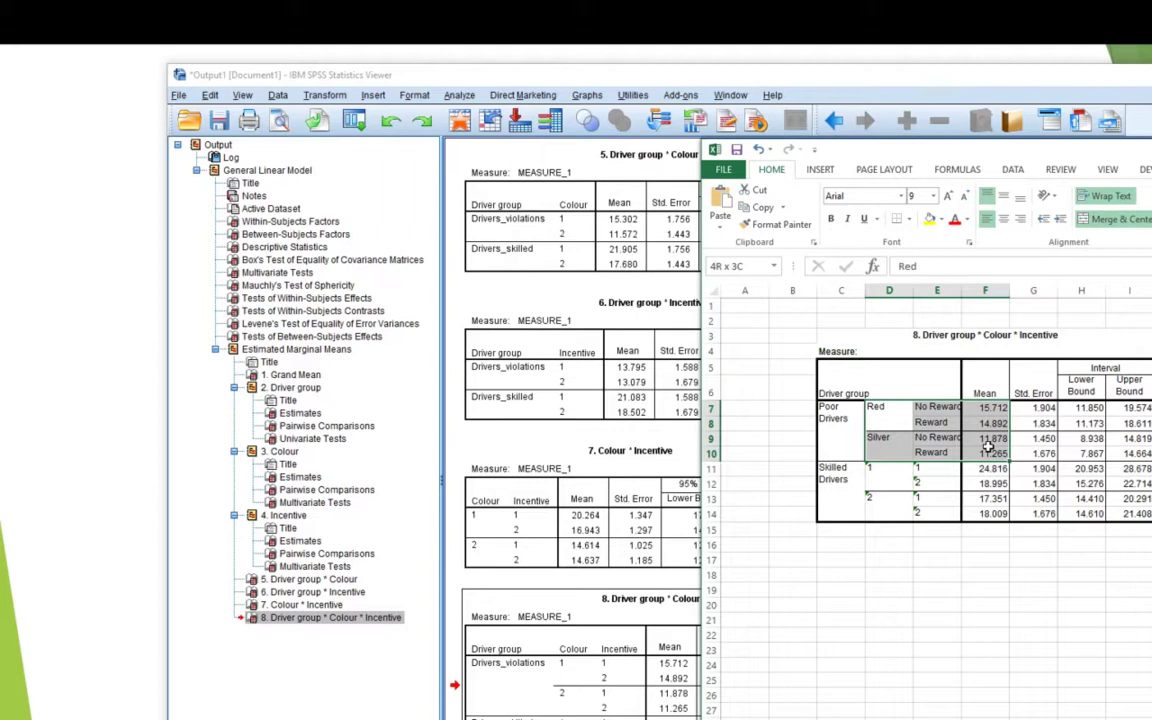
drag(988, 447, 988, 447)
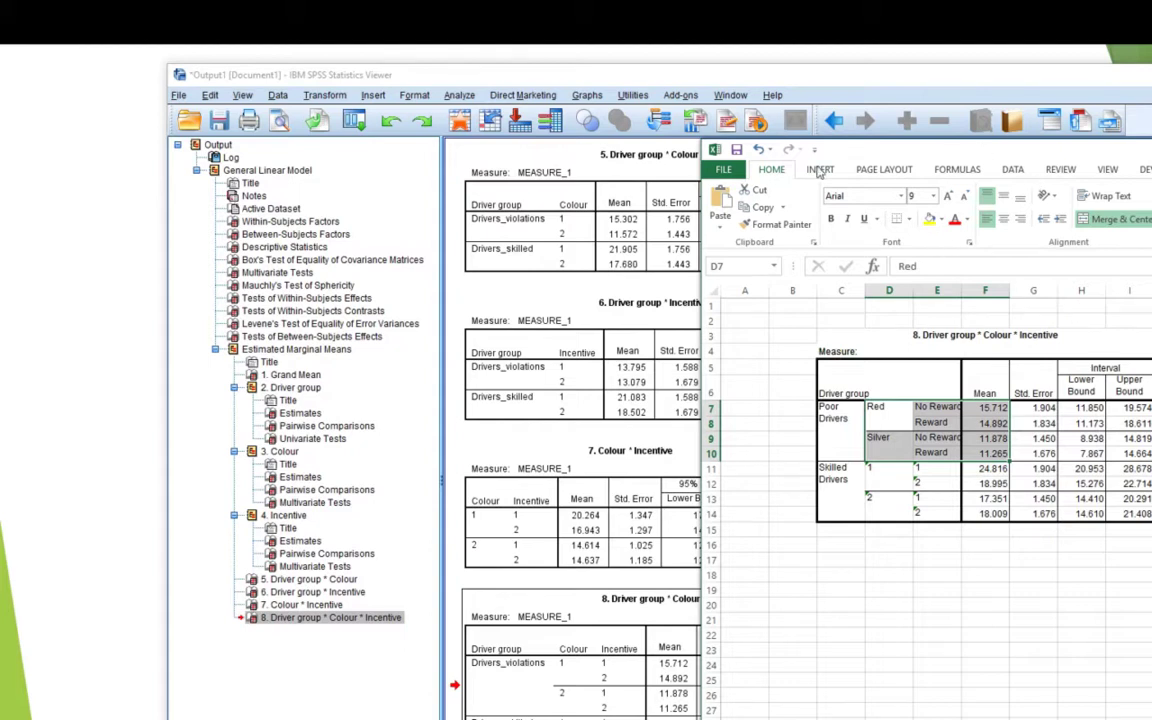
drag(1150, 150, 693, 86)
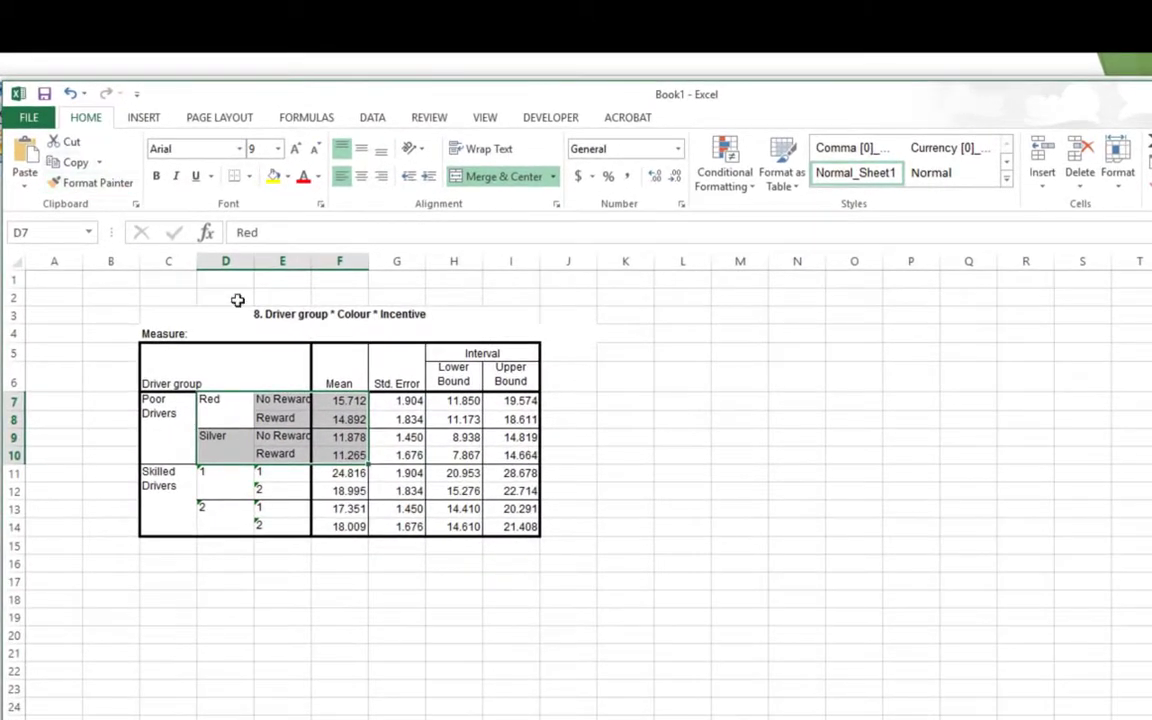
click(144, 119)
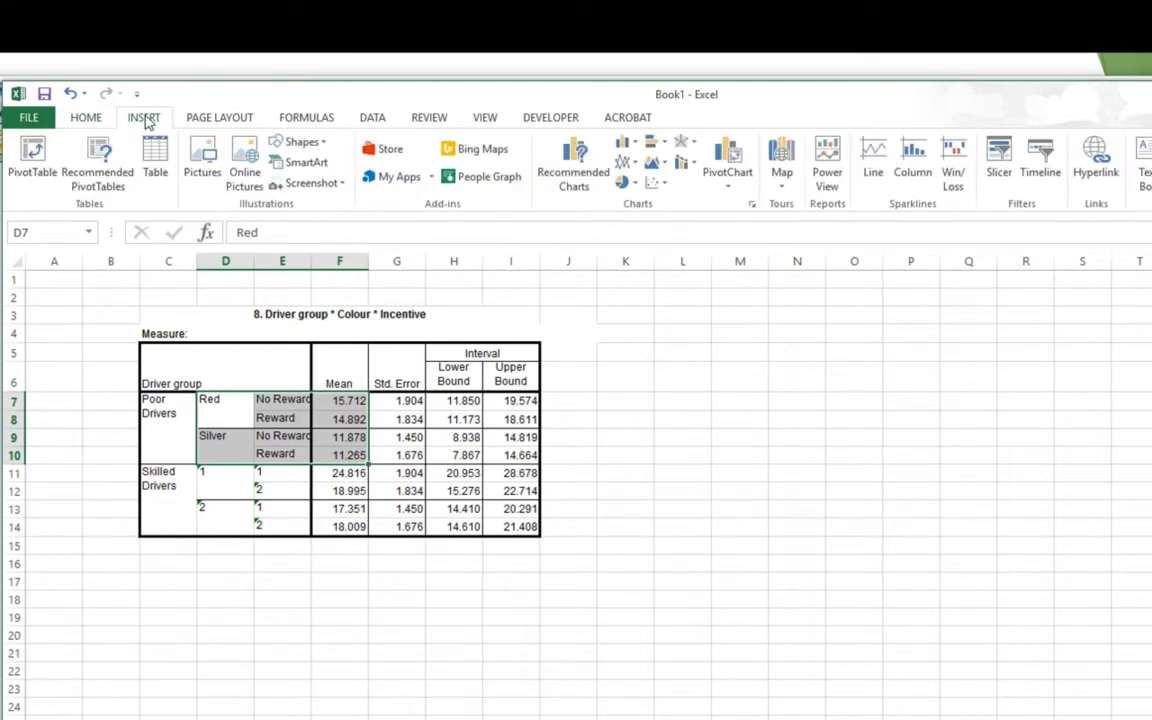
click(624, 146)
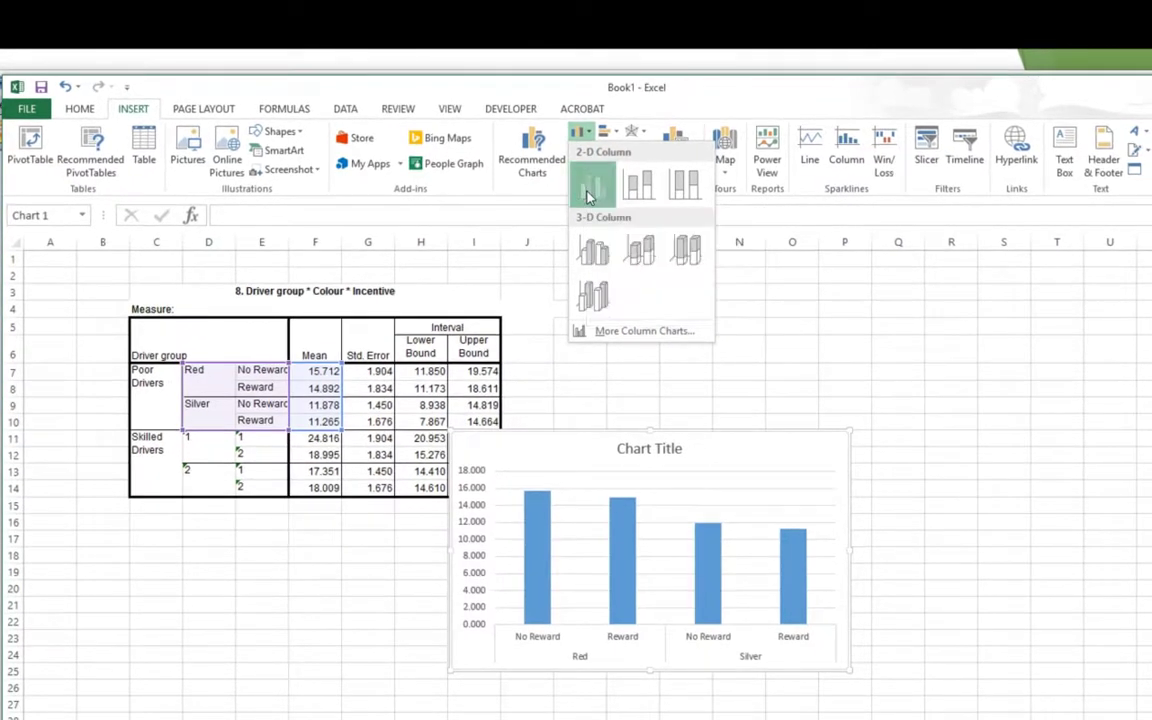
click(590, 190)
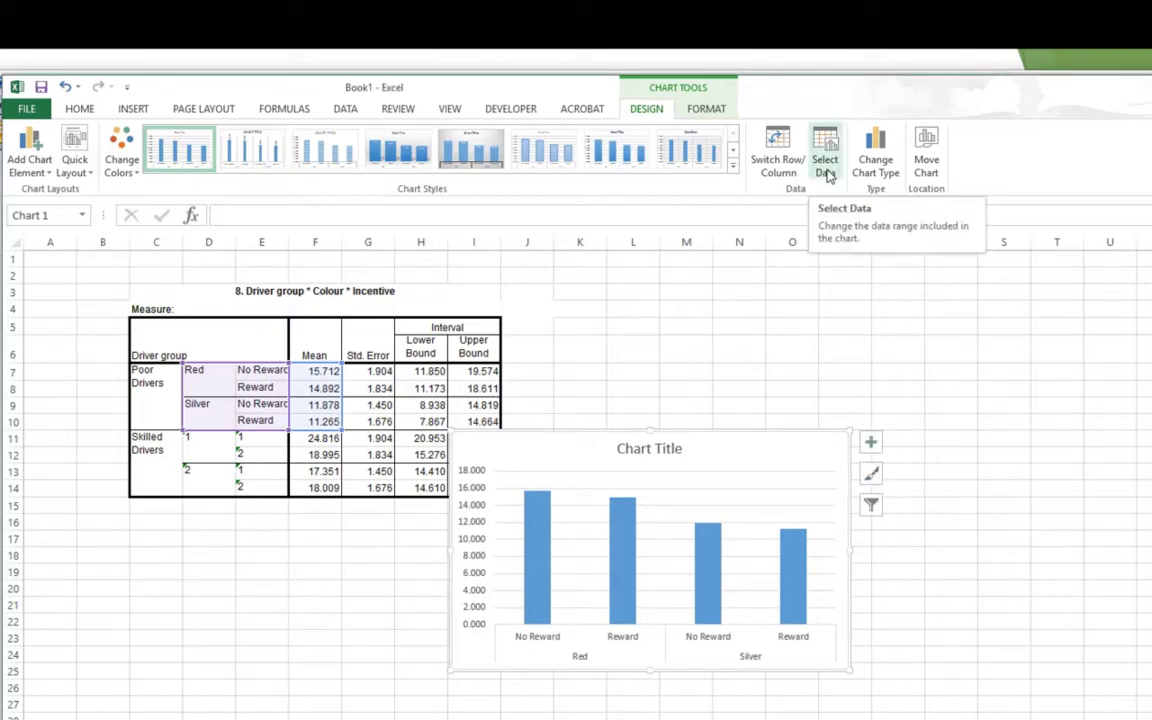
Step: Edit the chart's existing data series so its name refers to the Poor Drivers label in C7
click(825, 155)
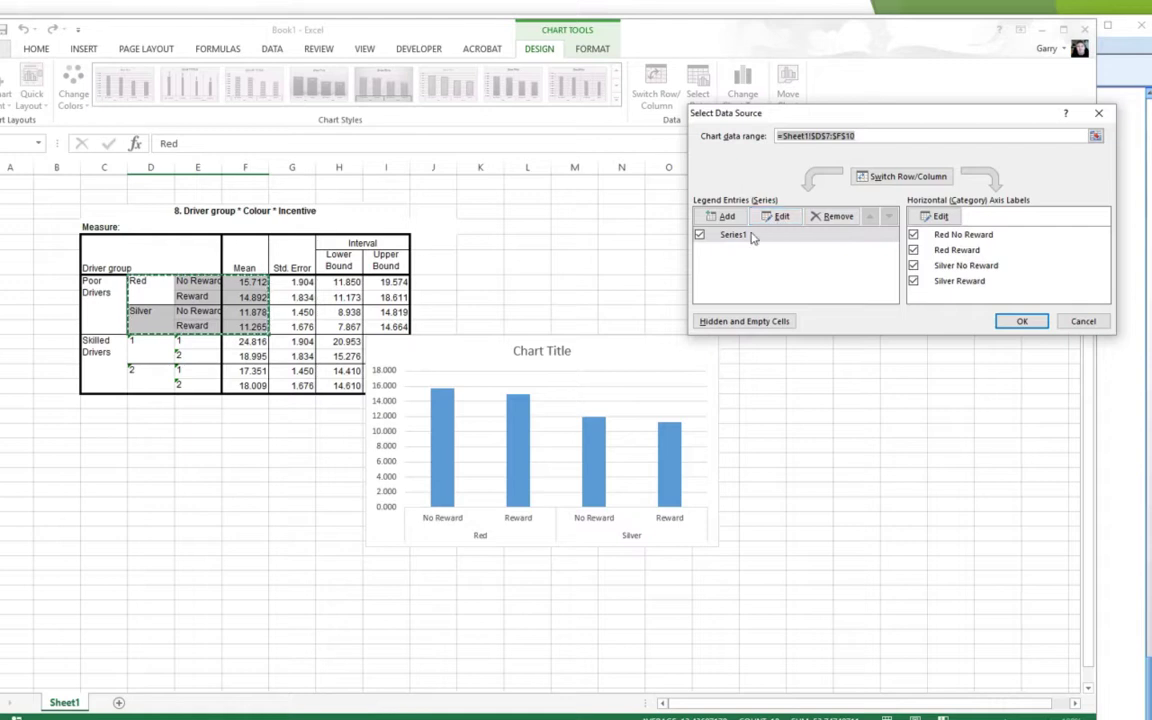
click(781, 219)
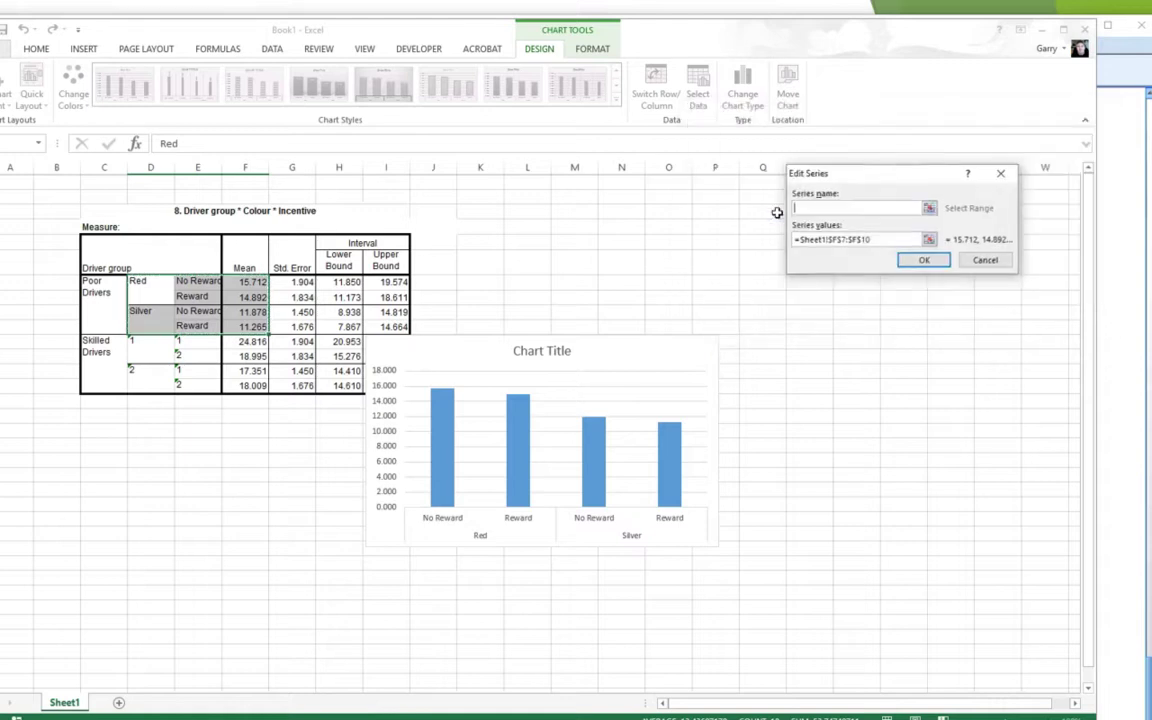
click(930, 210)
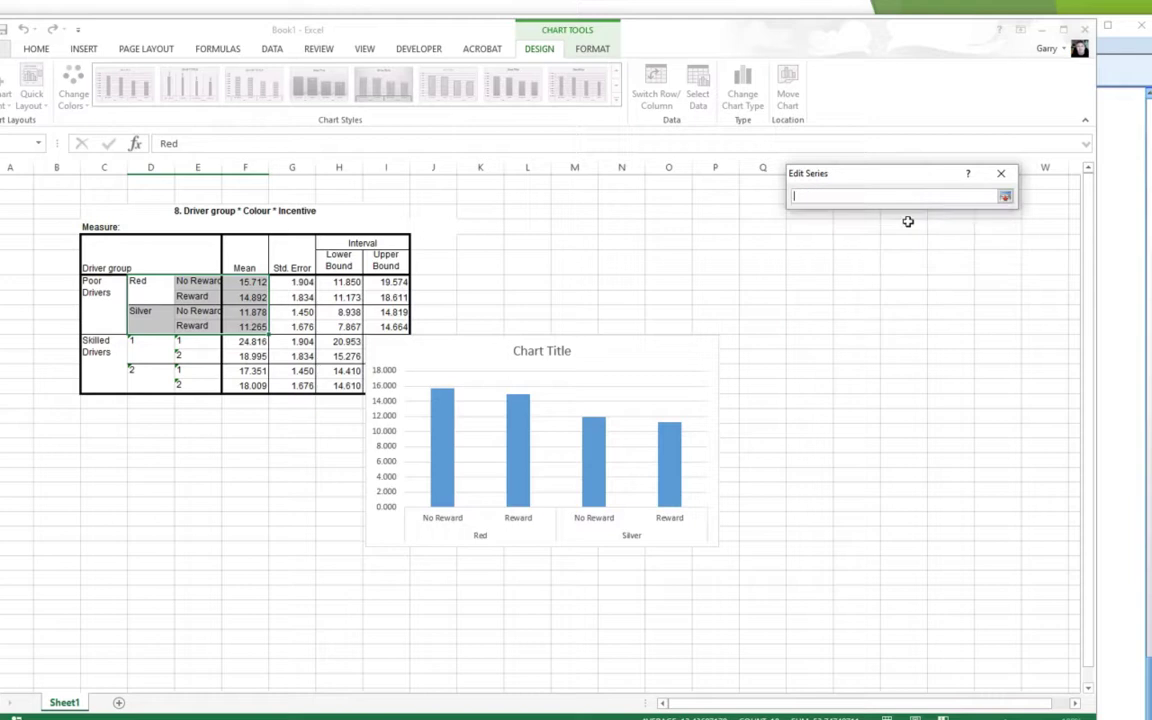
click(99, 284)
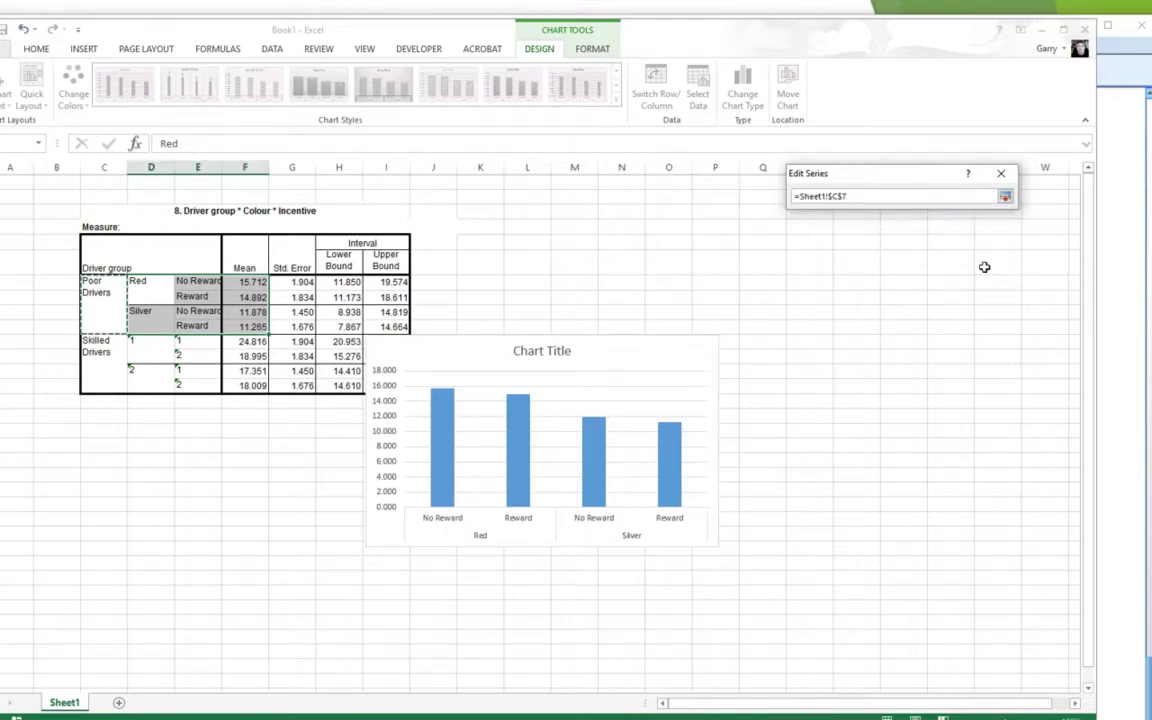
click(1005, 196)
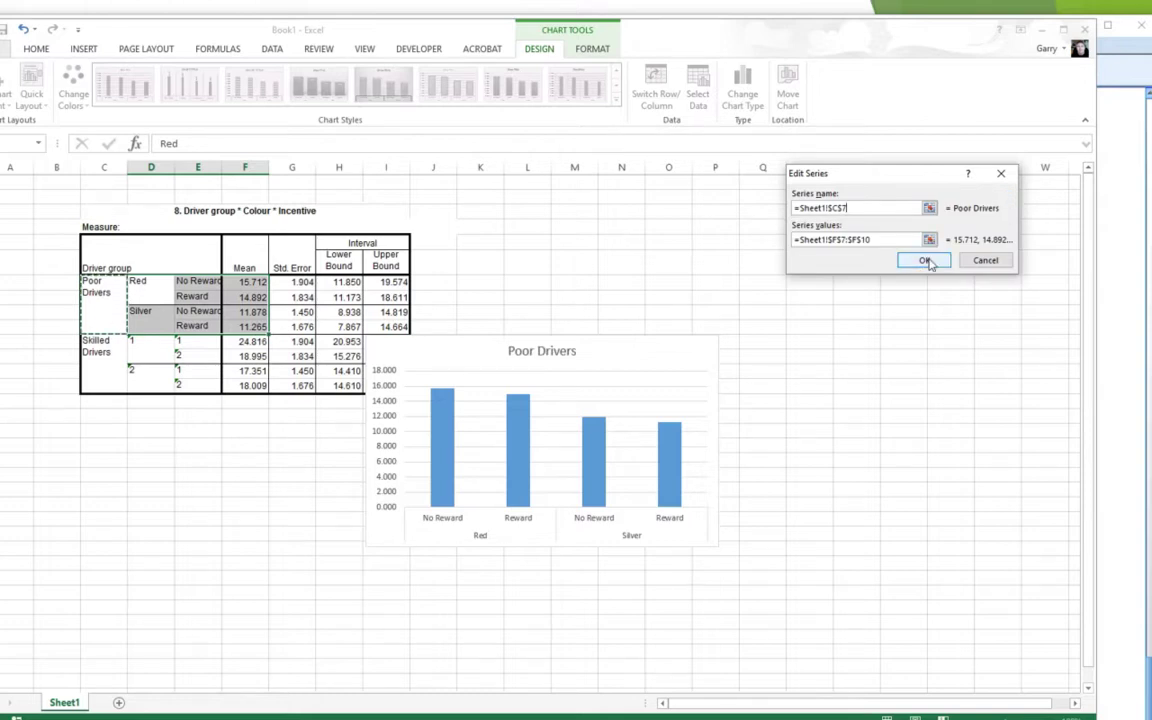
click(925, 261)
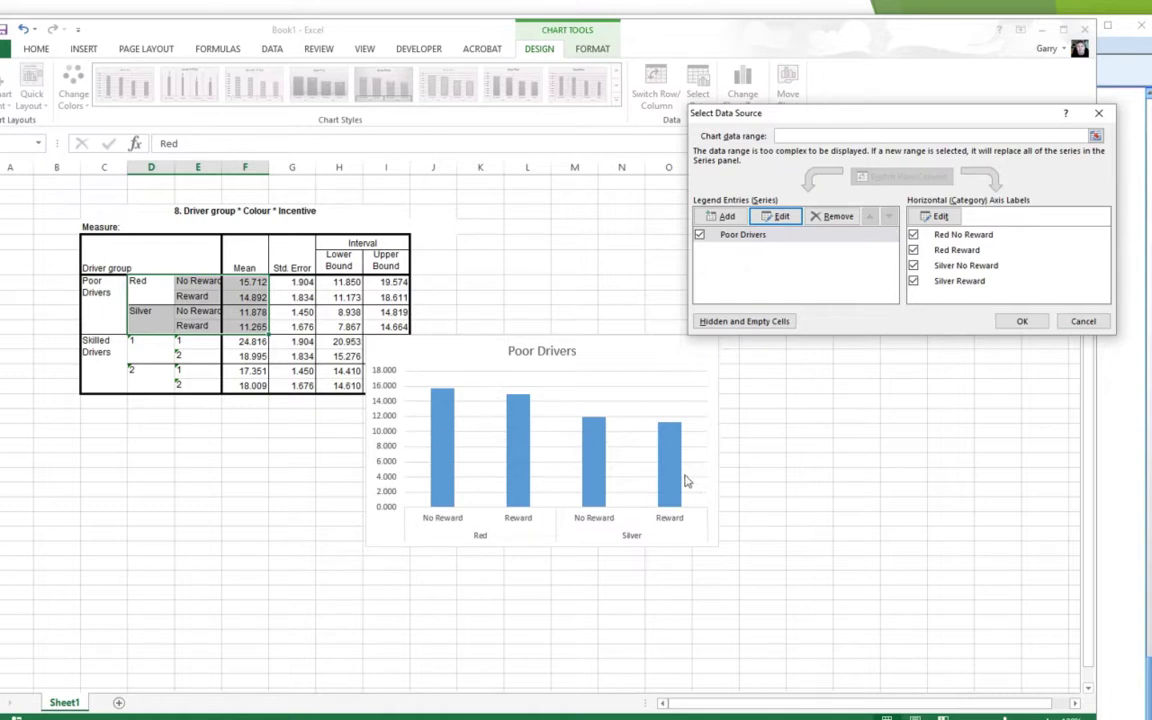
Step: Add a second data series to the chart, named from the Skilled Drivers label in C11
click(727, 217)
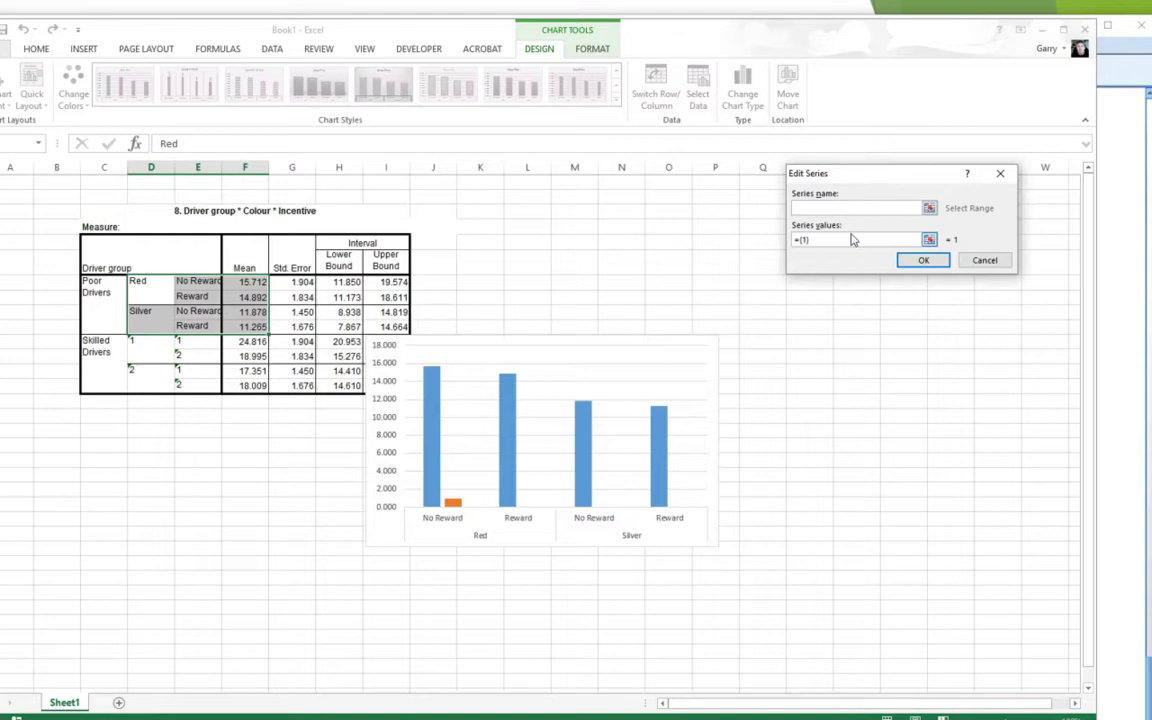
click(930, 208)
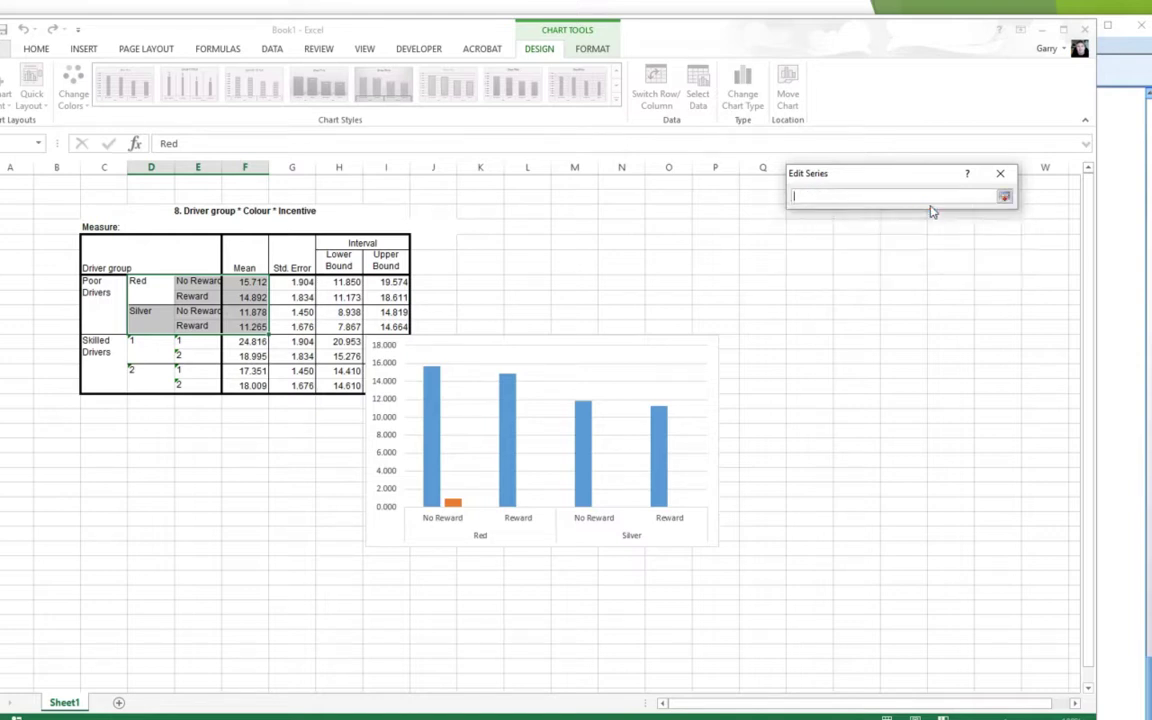
click(97, 365)
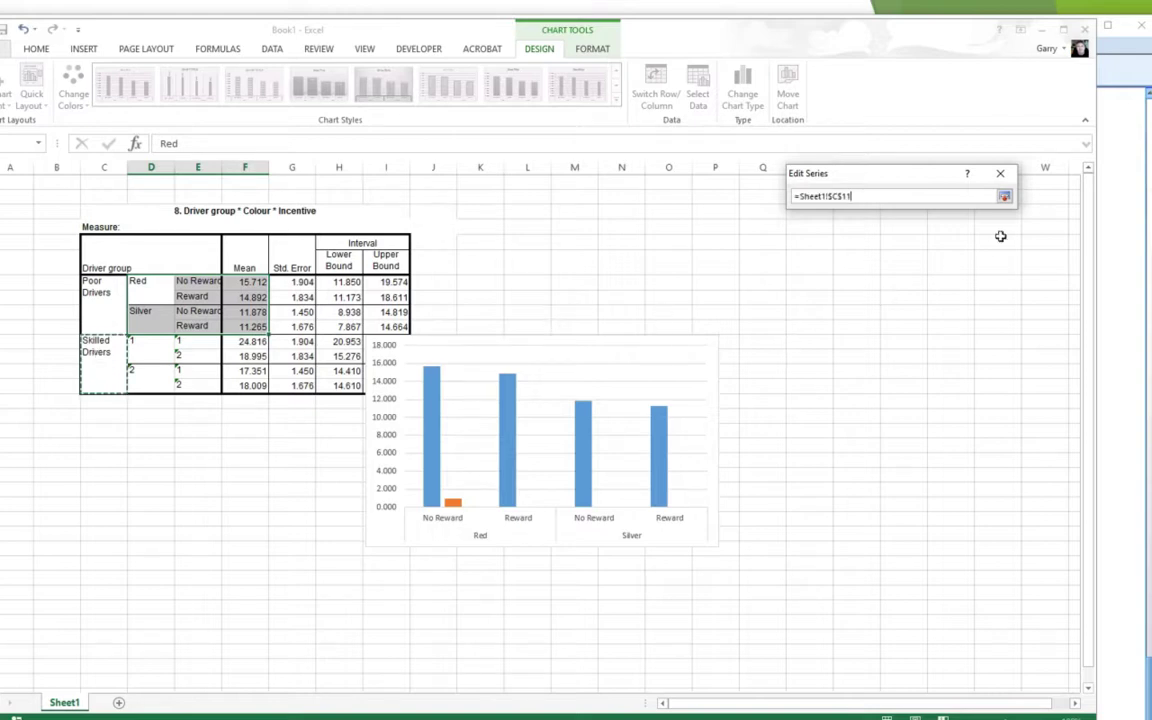
click(1004, 197)
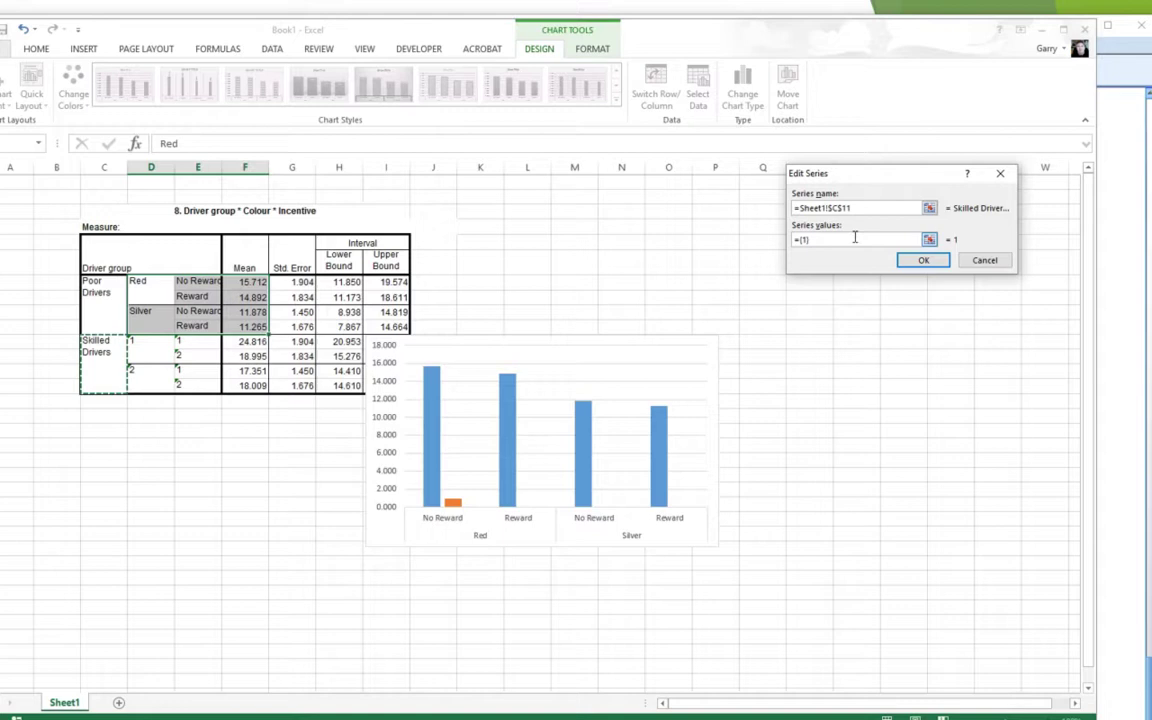
Step: Set the Skilled Drivers series values to the means in F11:F14 and apply the data source changes
click(930, 240)
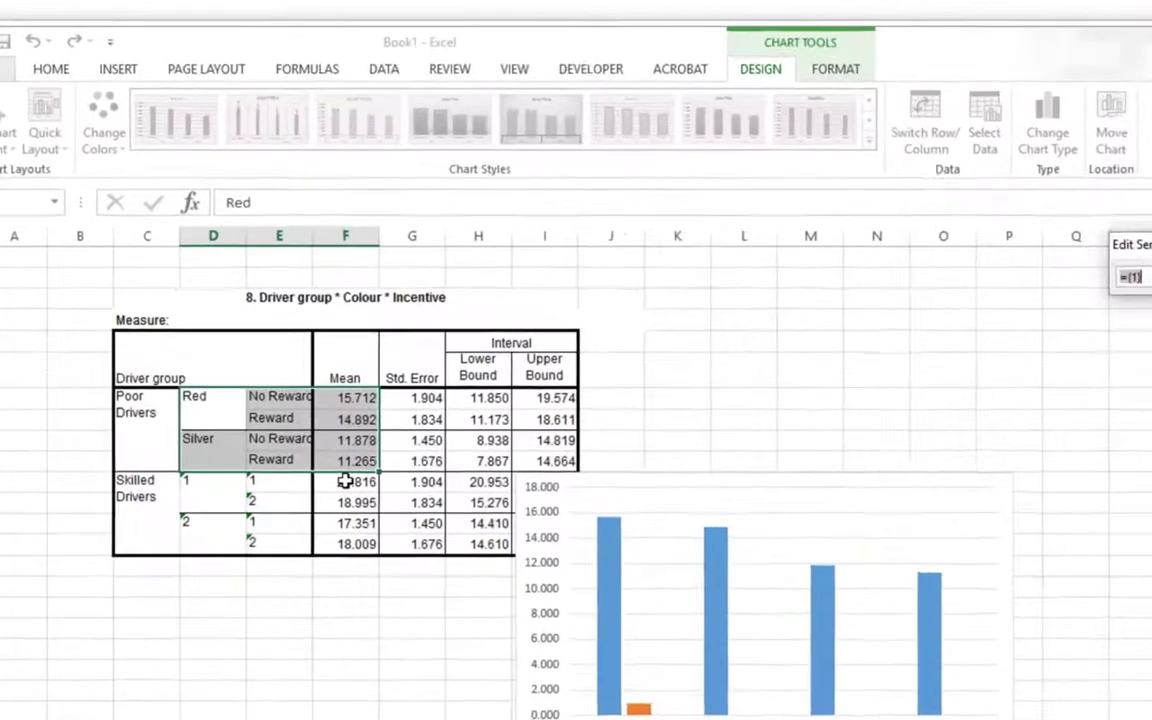
drag(344, 481, 360, 563)
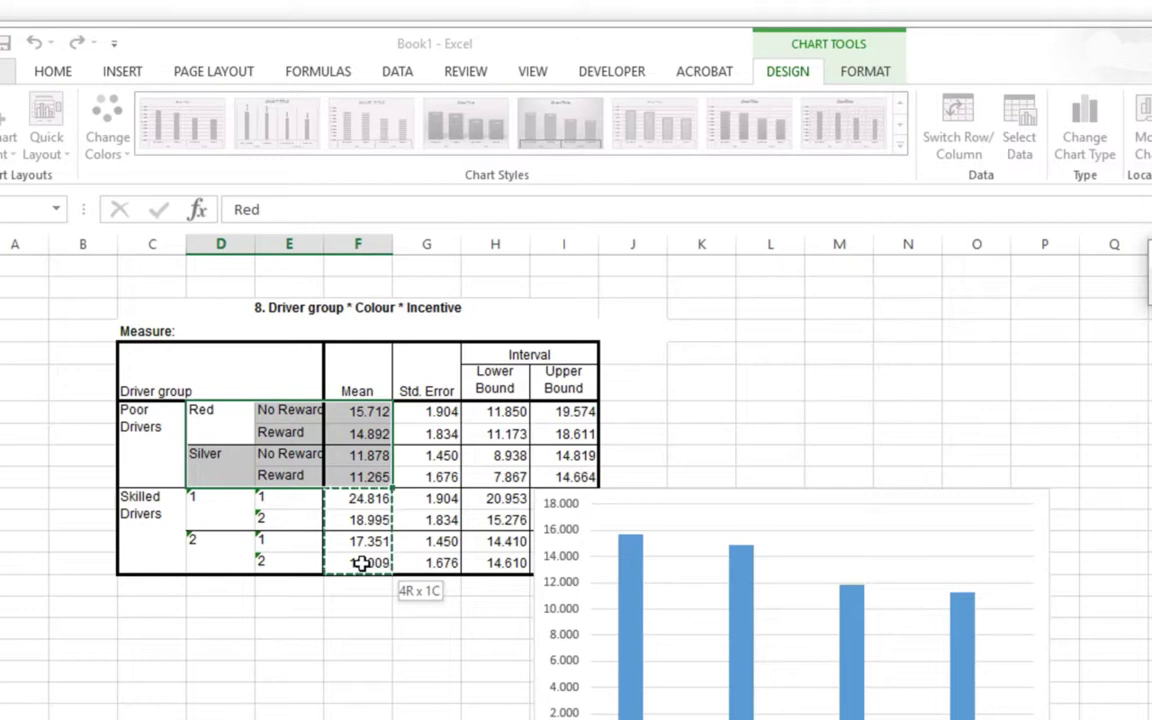
drag(360, 563, 360, 563)
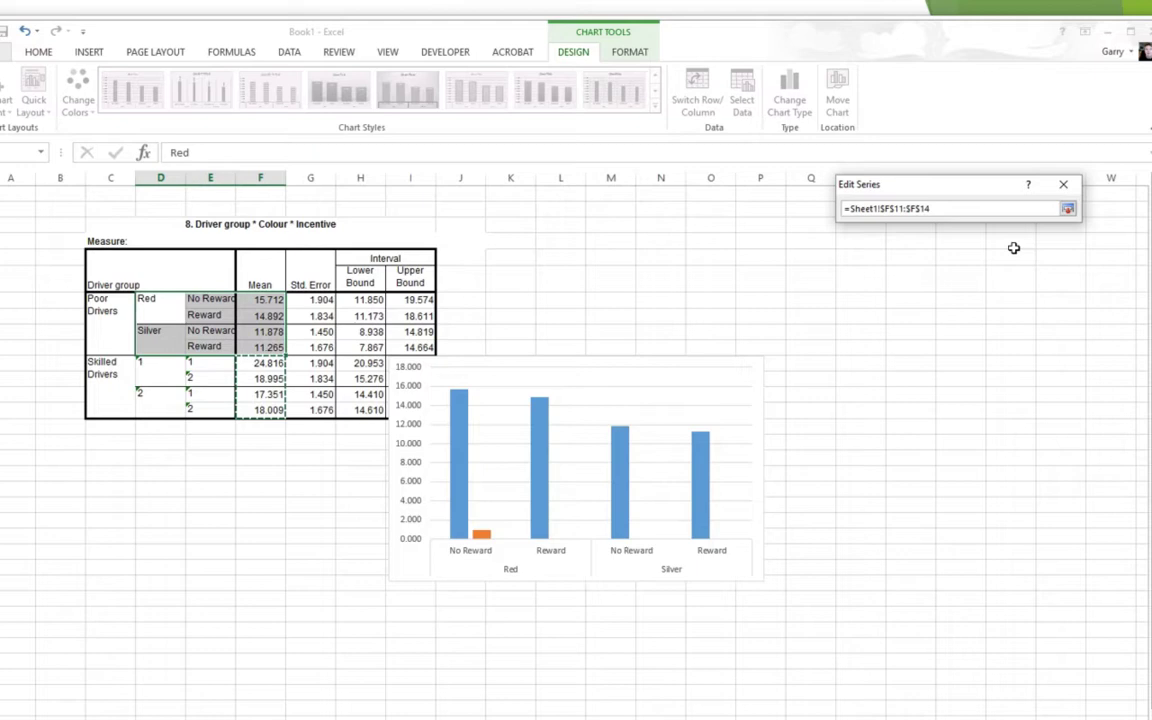
click(1068, 208)
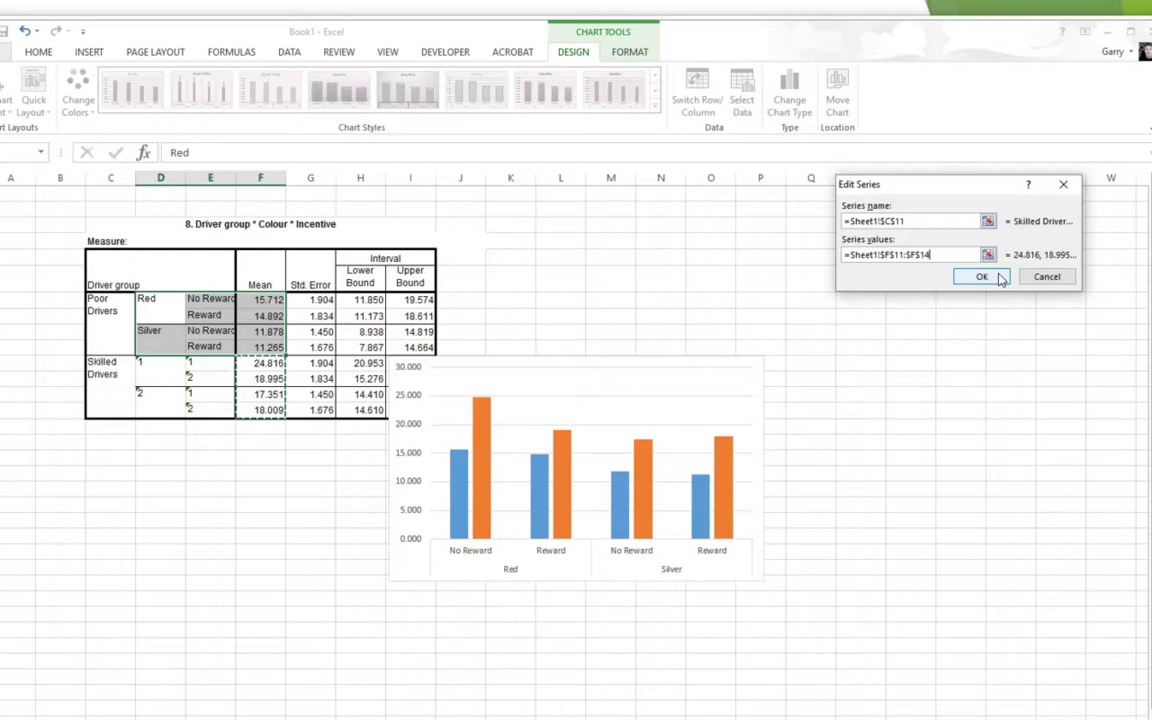
click(981, 277)
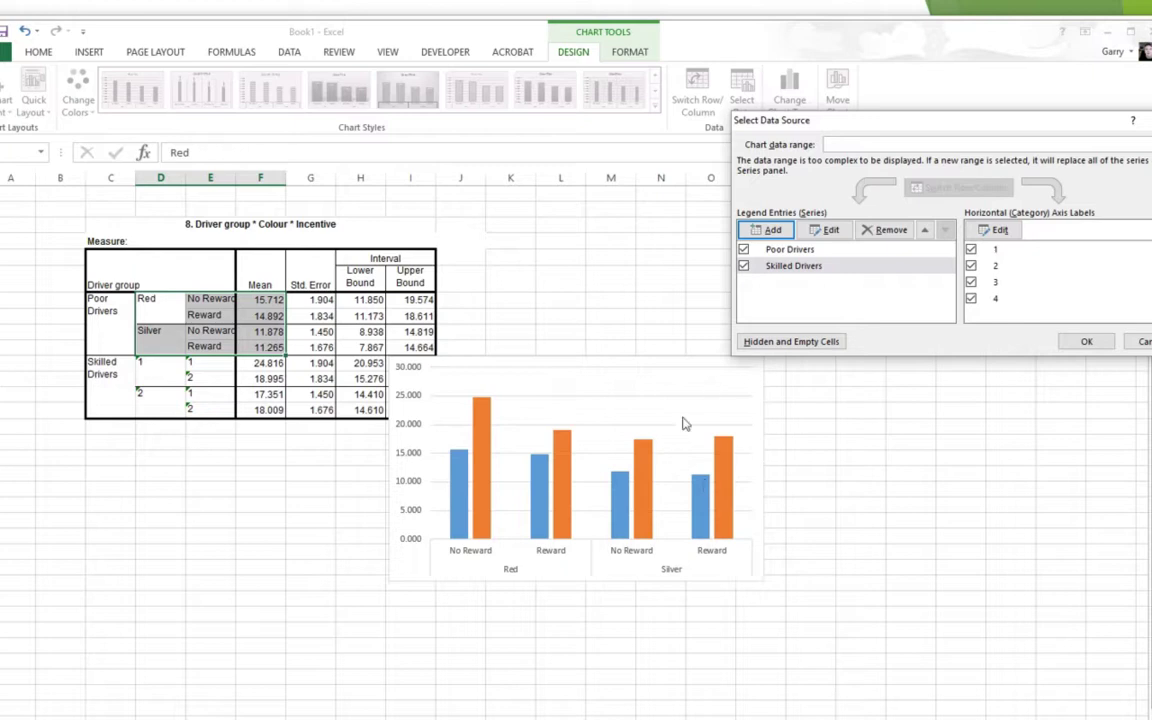
click(1088, 342)
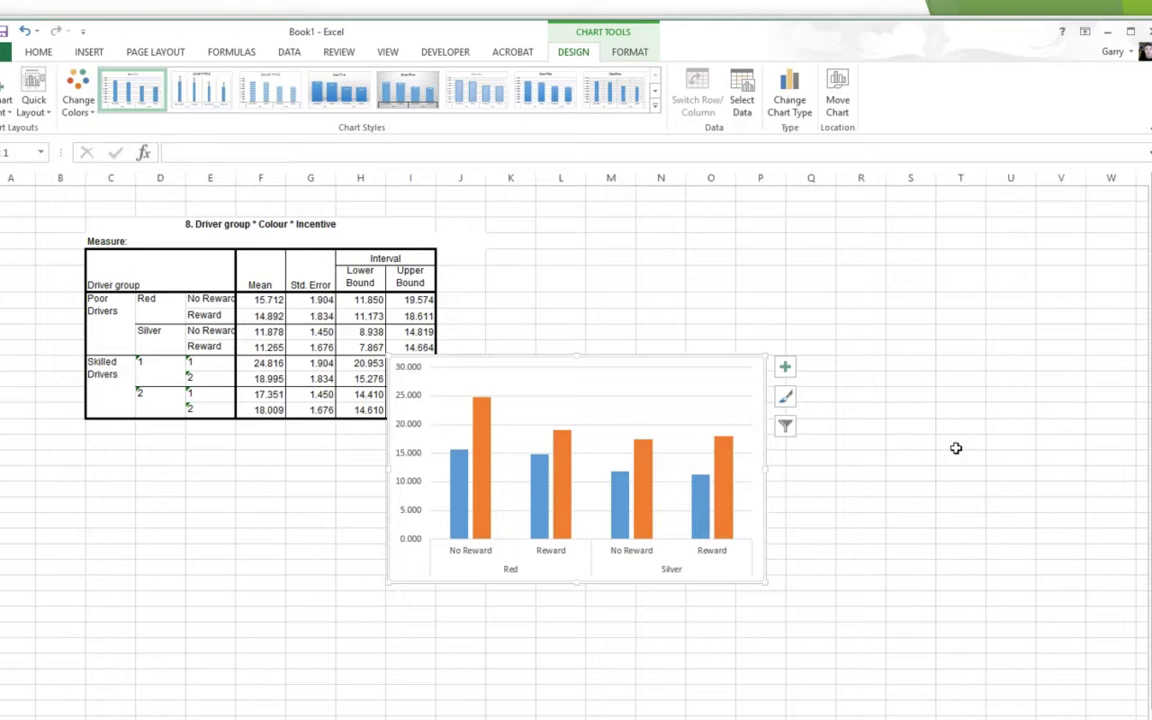
Step: Add a legend to the chart to identify the two driver group series
click(786, 370)
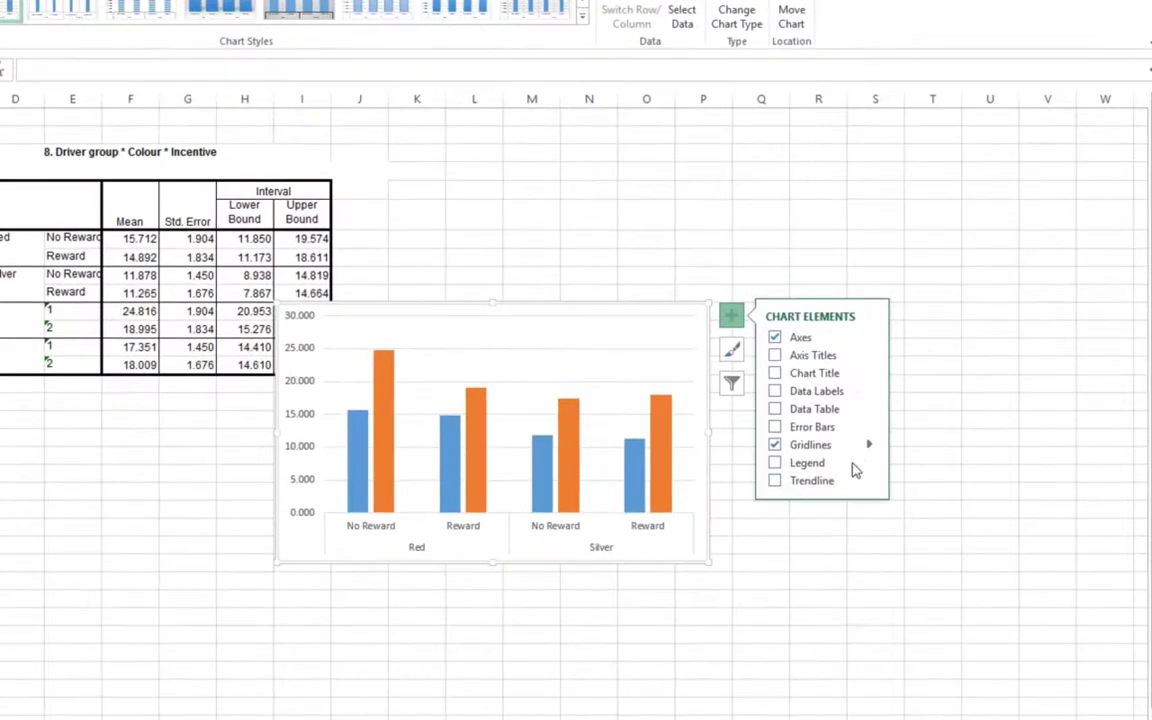
click(775, 464)
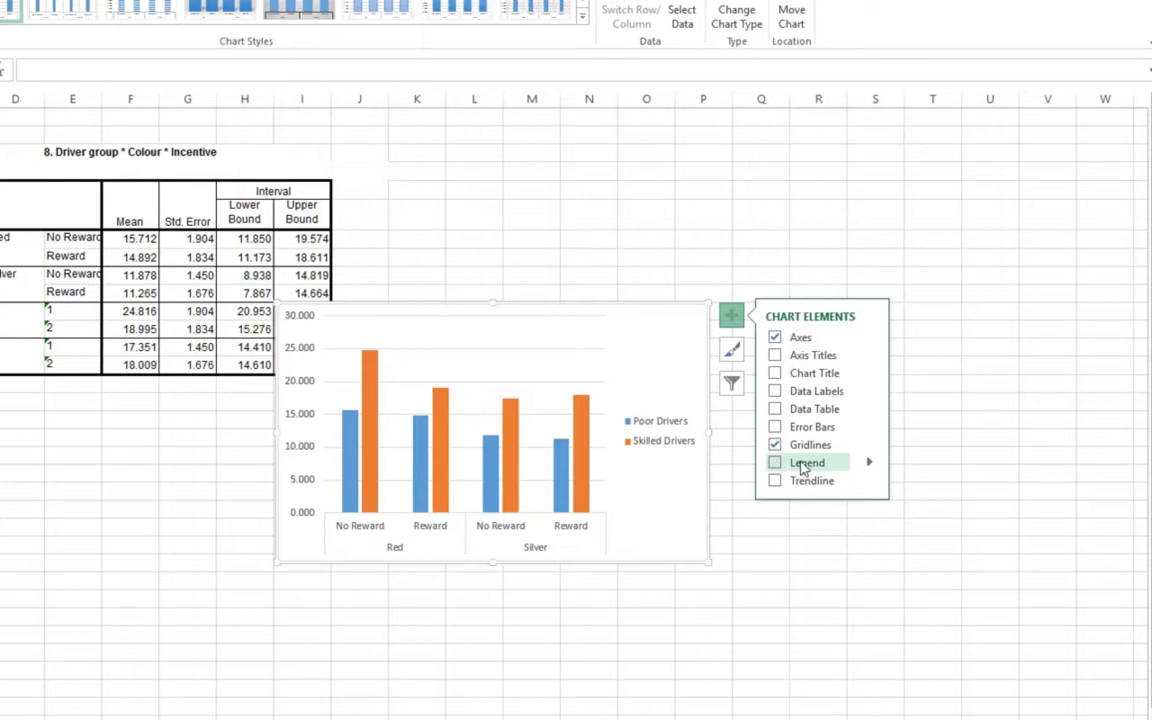
click(775, 464)
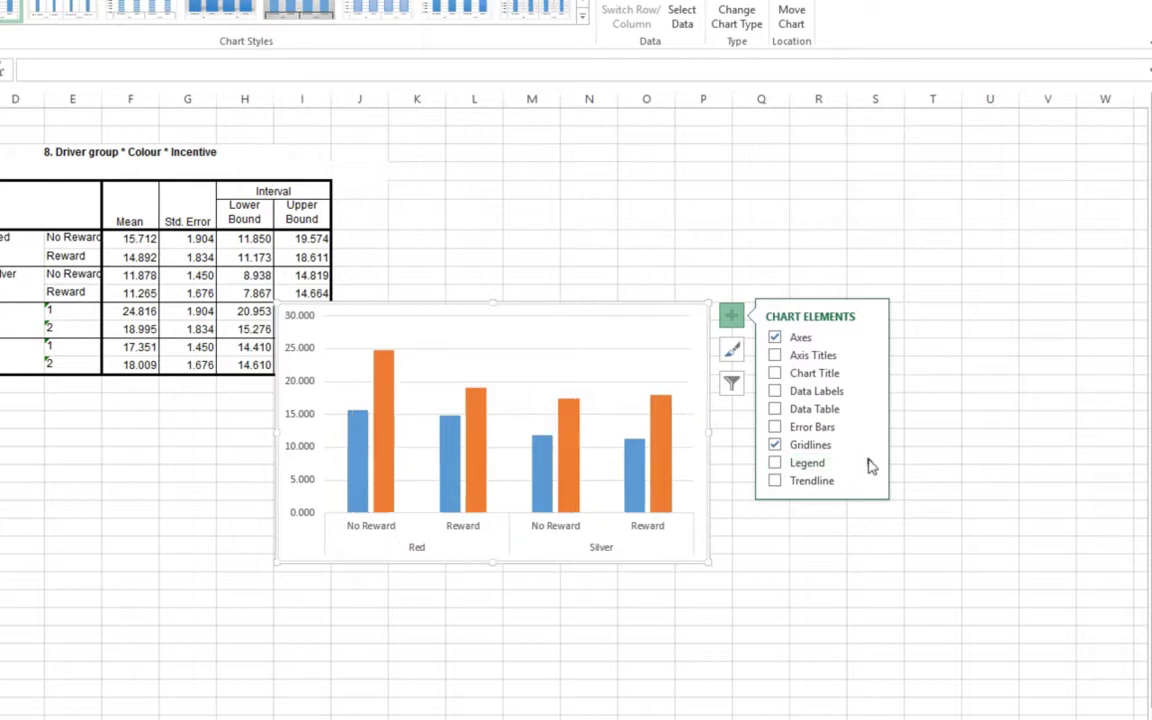
click(777, 464)
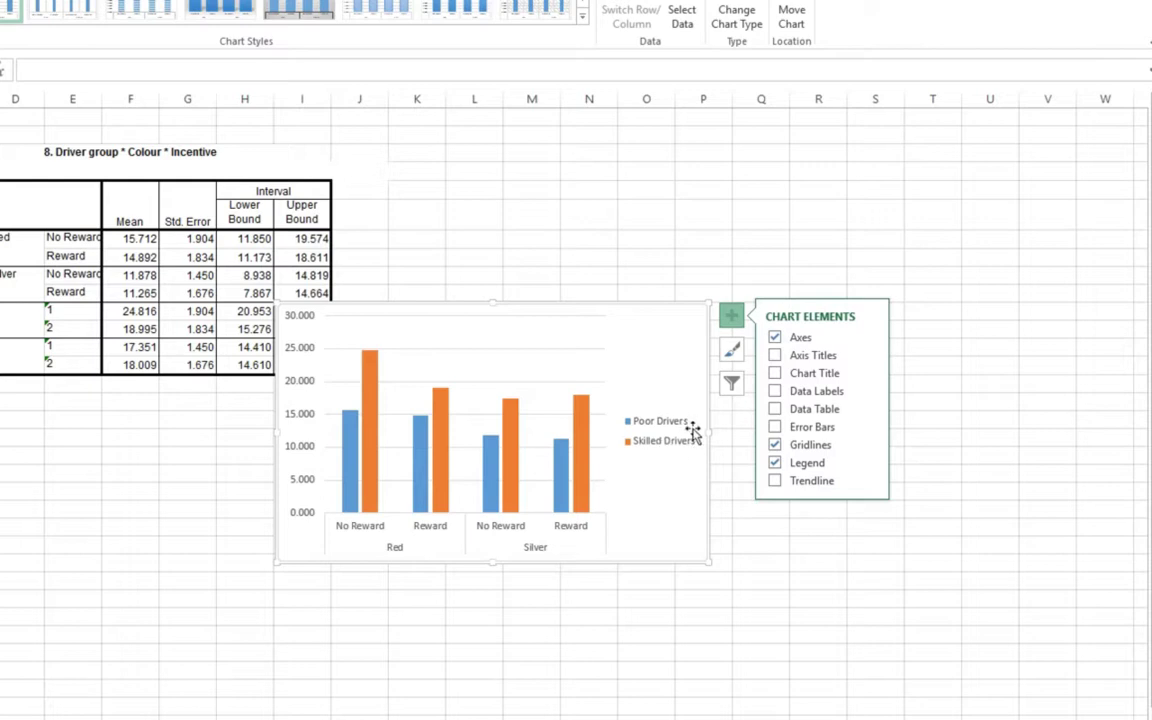
Step: Add error bars to the Poor Drivers series through the additional error bar options
click(775, 428)
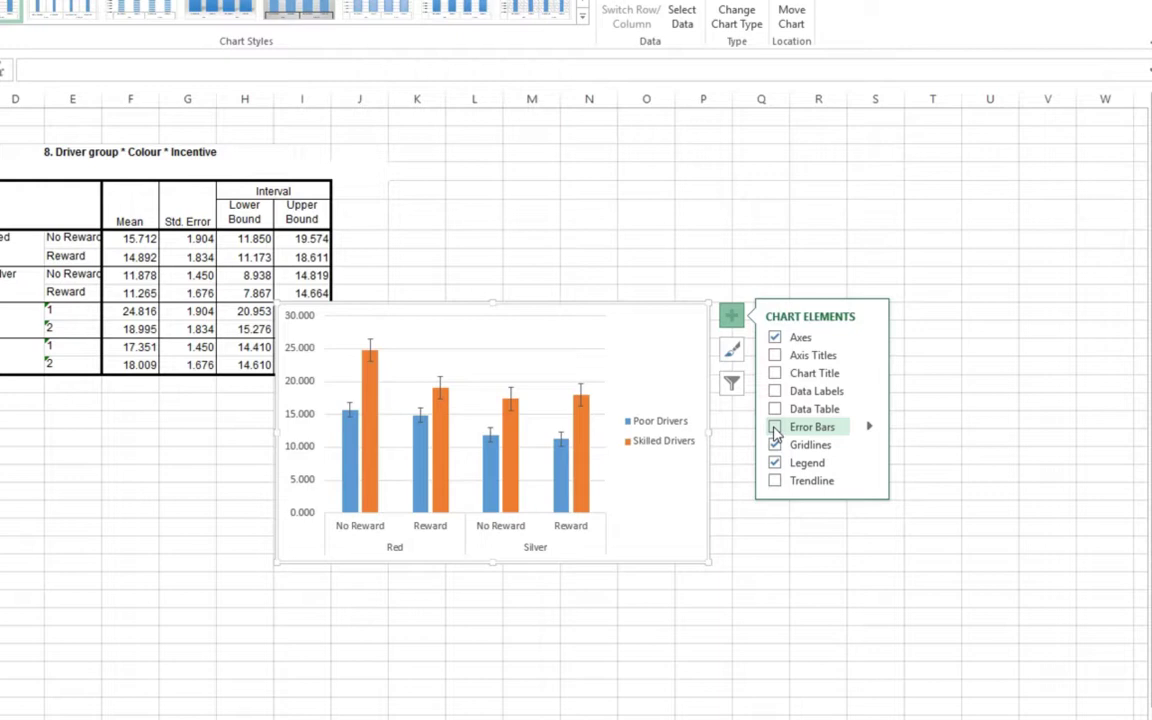
click(869, 426)
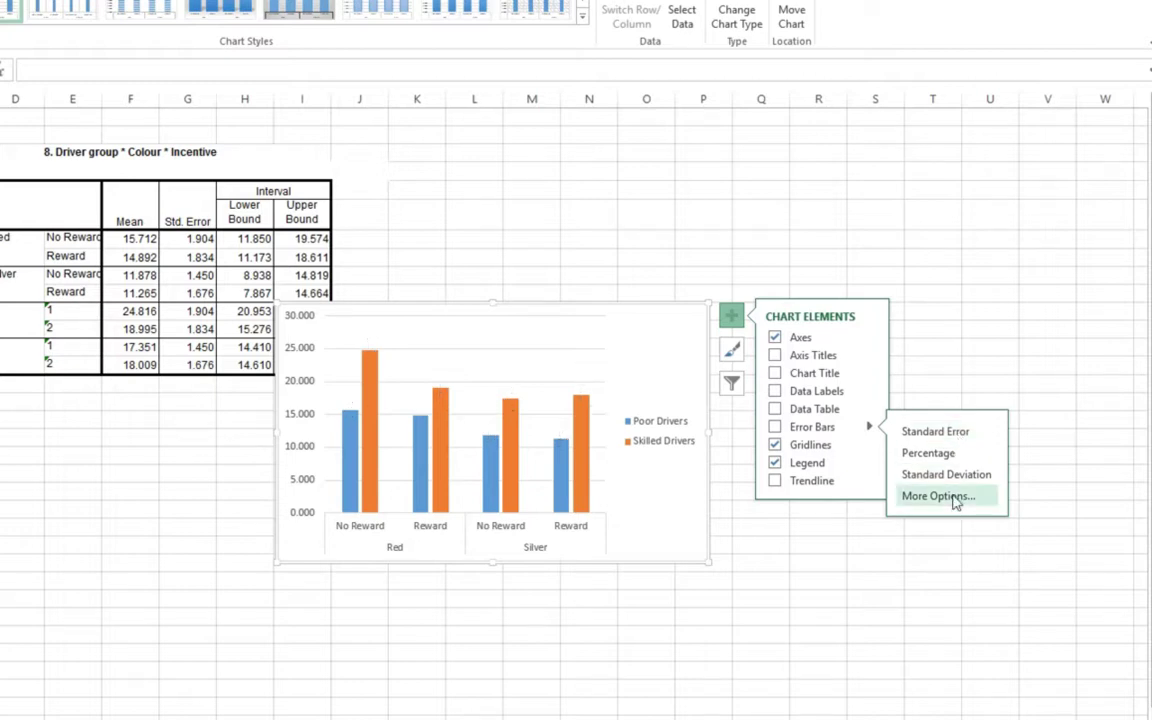
click(938, 496)
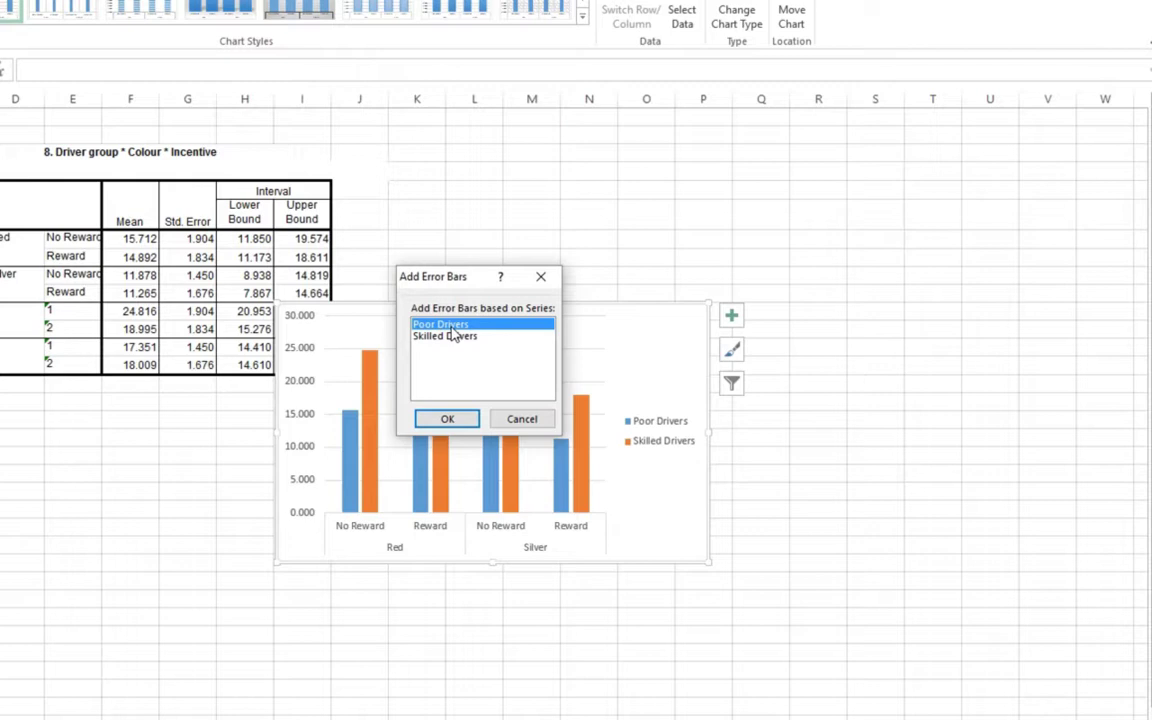
click(447, 420)
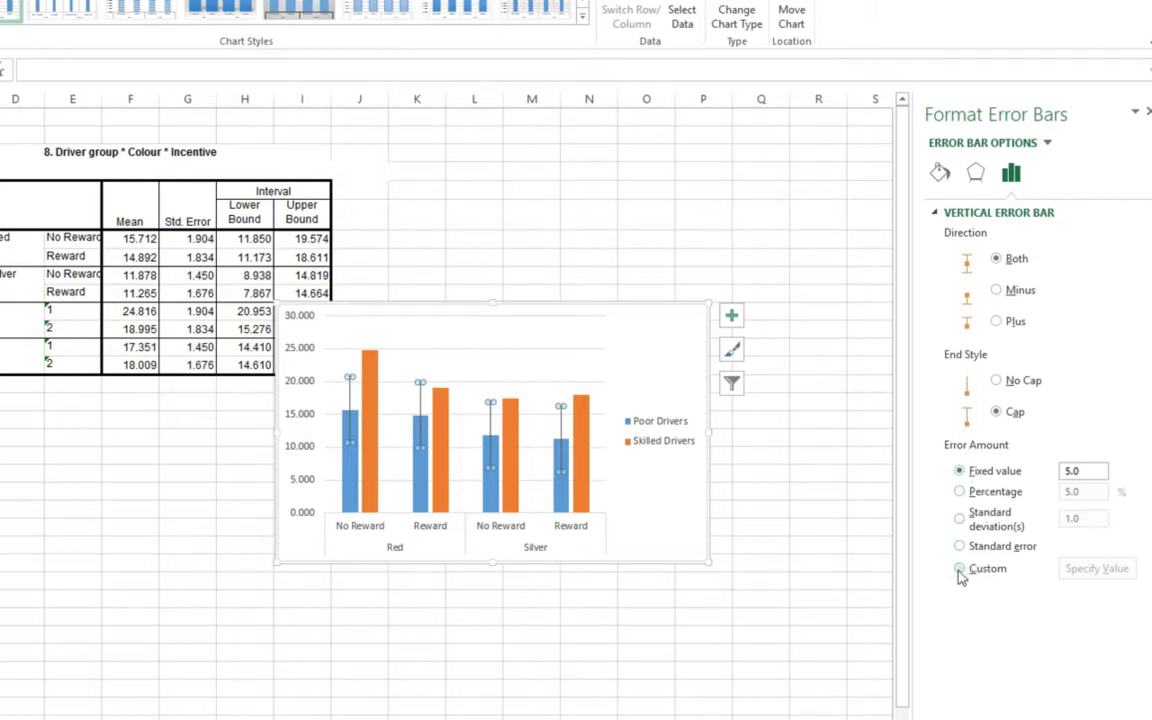
Step: Set custom error amounts for the Poor Drivers error bars, using the standard errors in G7:G10 for both positive and negative values
click(959, 569)
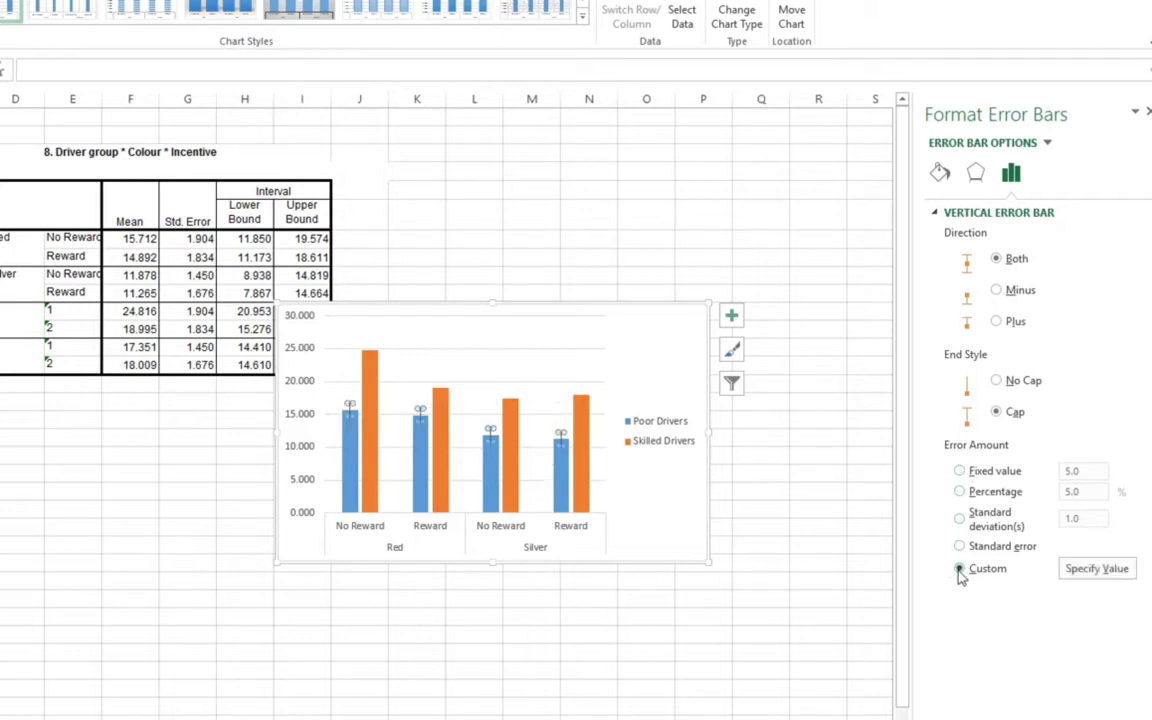
click(1097, 569)
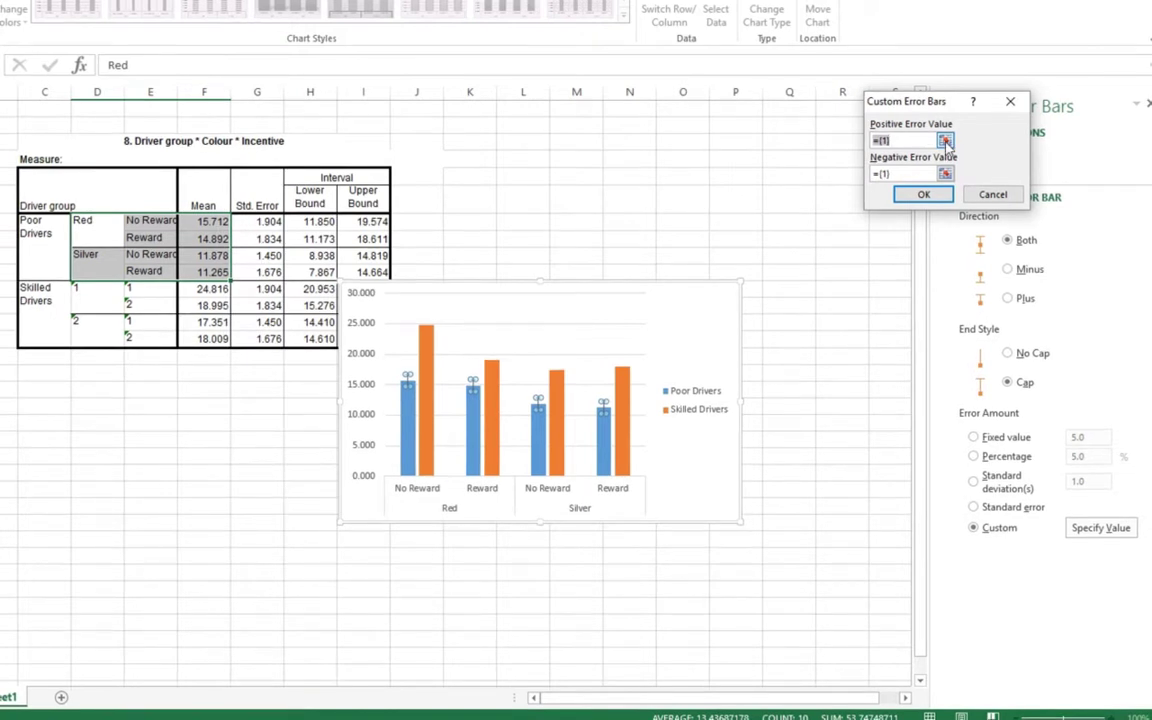
click(945, 141)
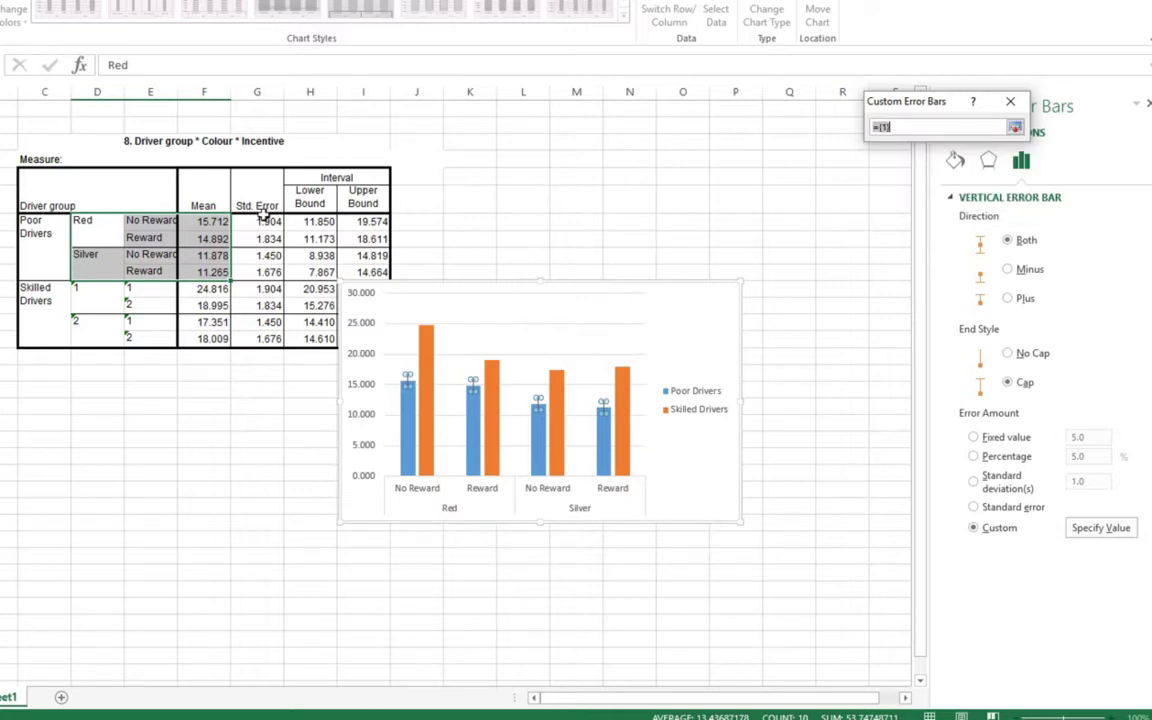
drag(263, 222, 260, 273)
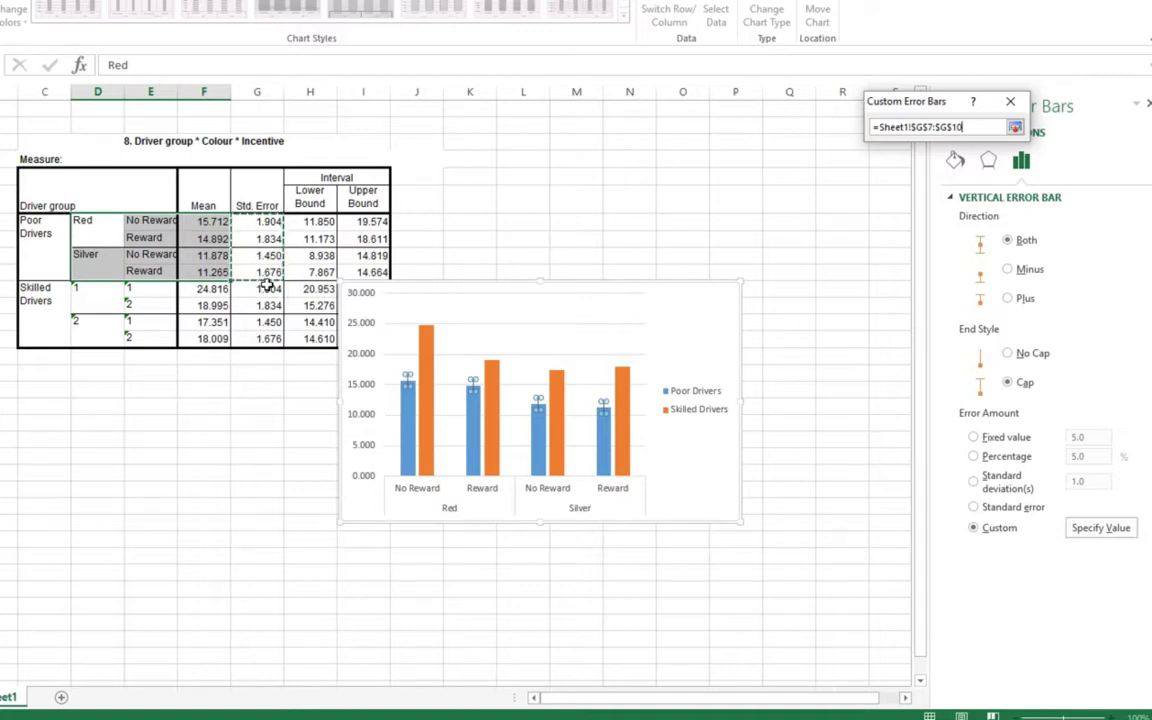
click(1015, 129)
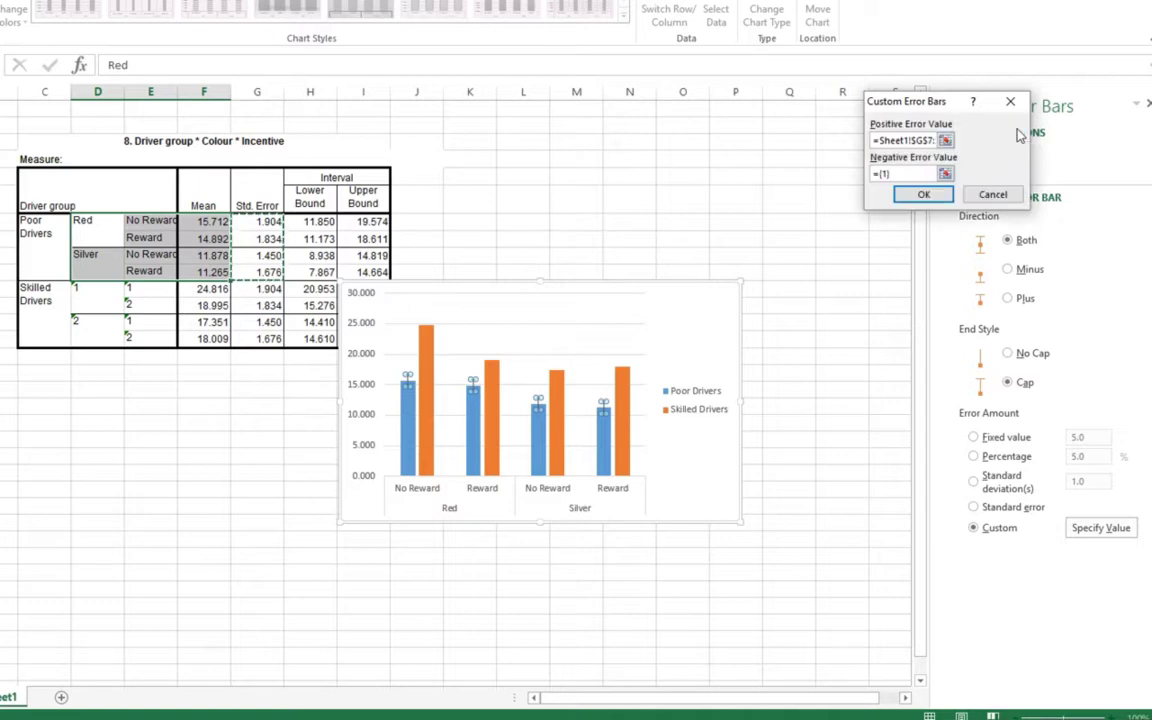
click(945, 175)
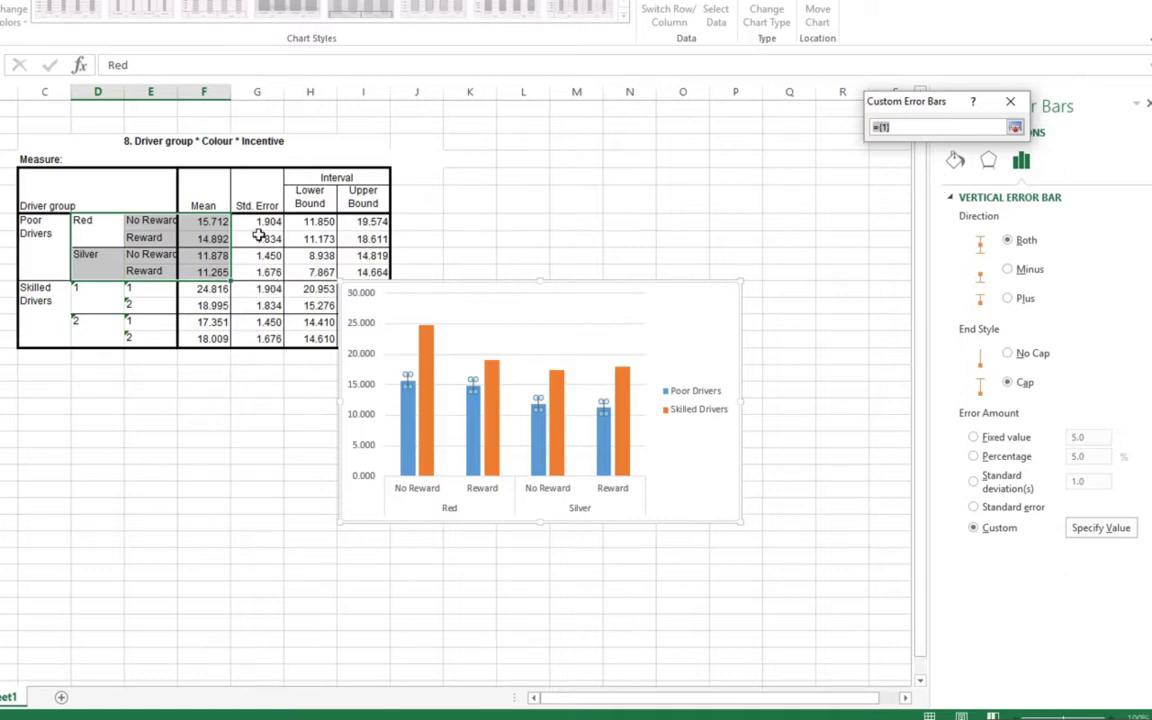
drag(260, 222, 275, 271)
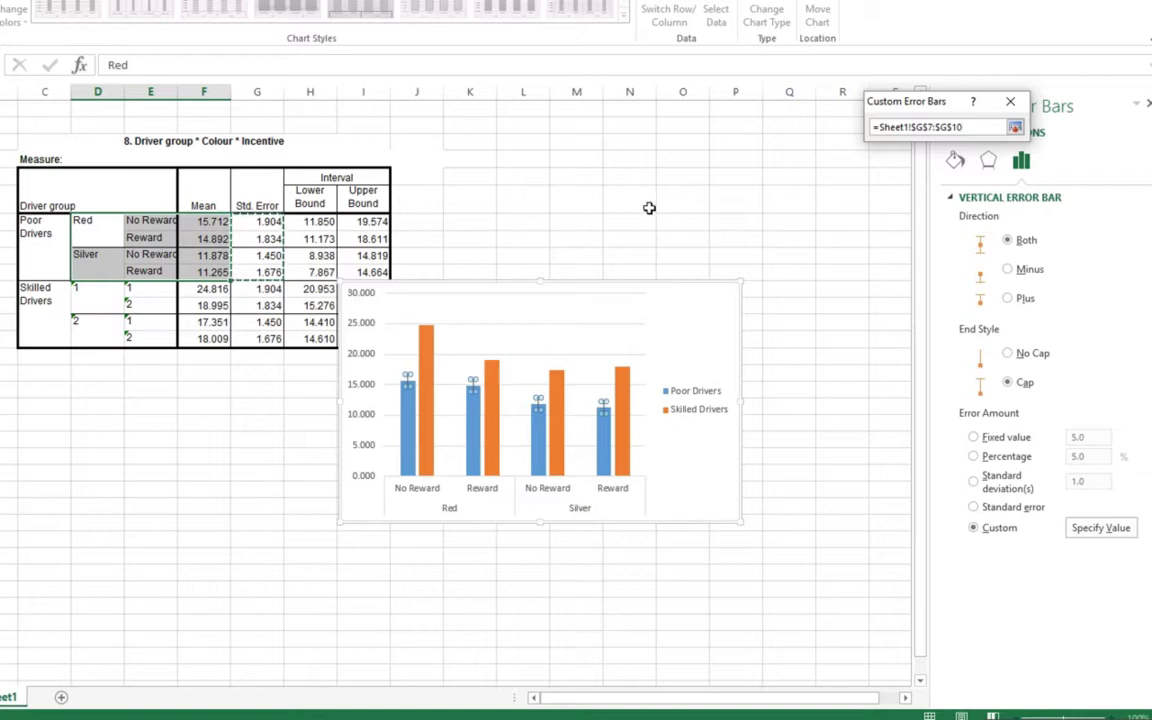
click(1015, 128)
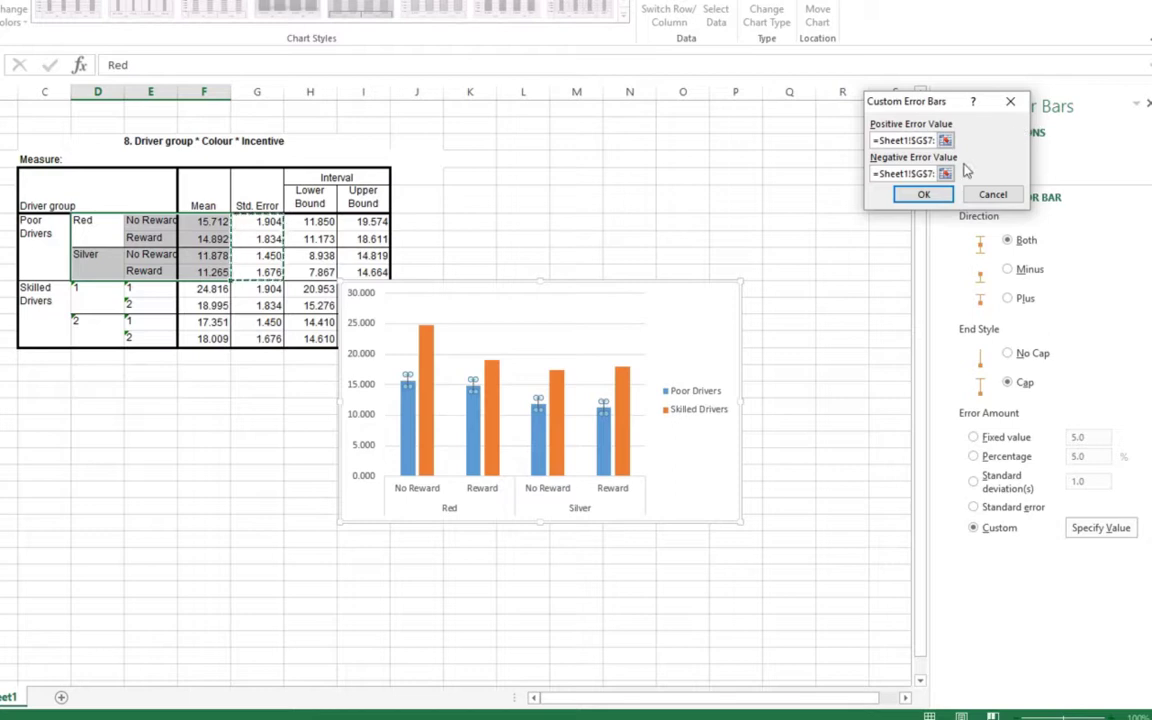
click(938, 196)
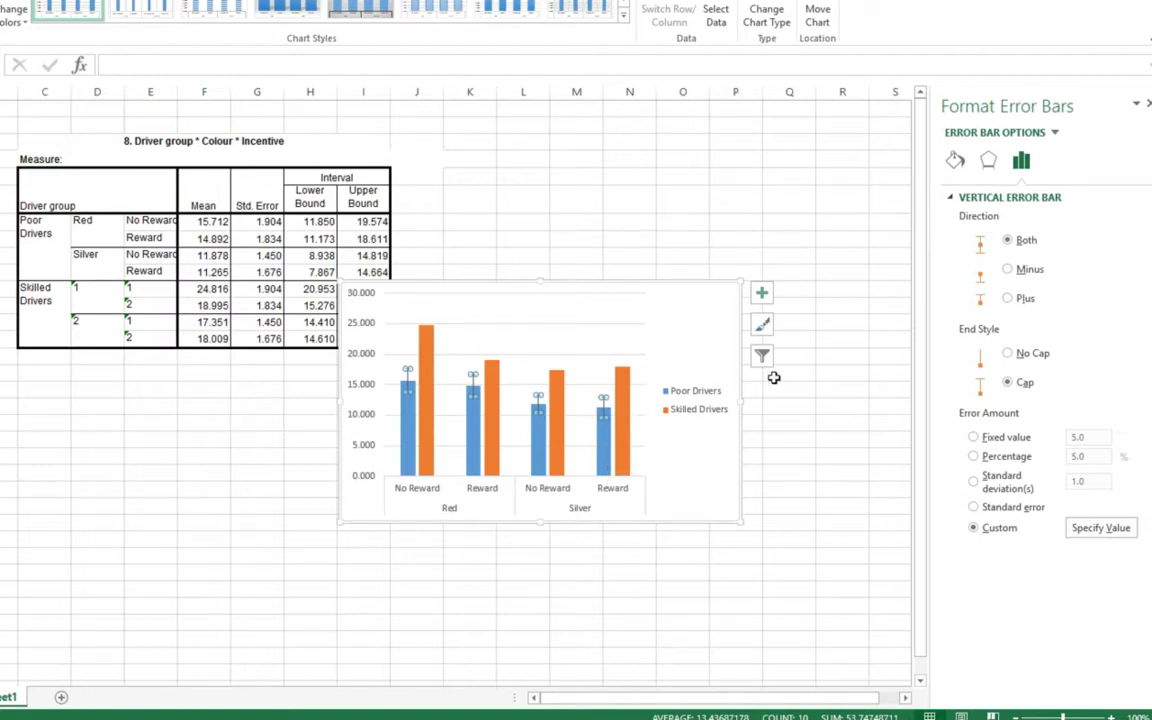
Step: Add error bars to the Skilled Drivers series through the additional error bar options
click(620, 390)
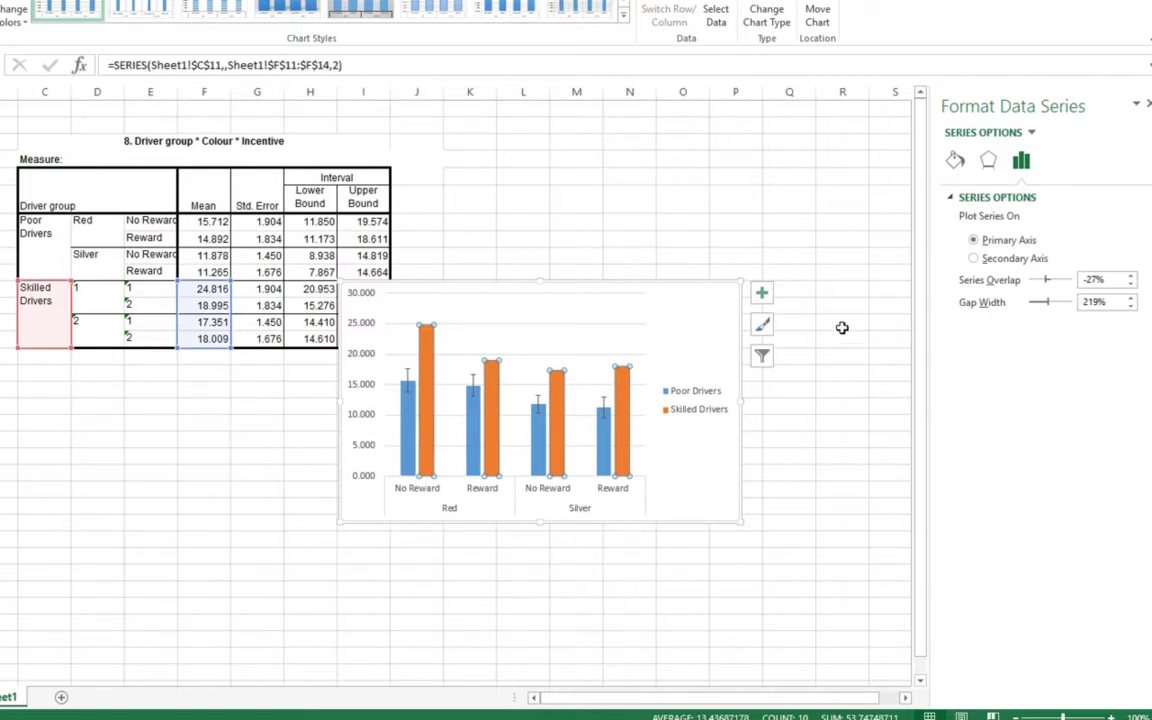
click(762, 296)
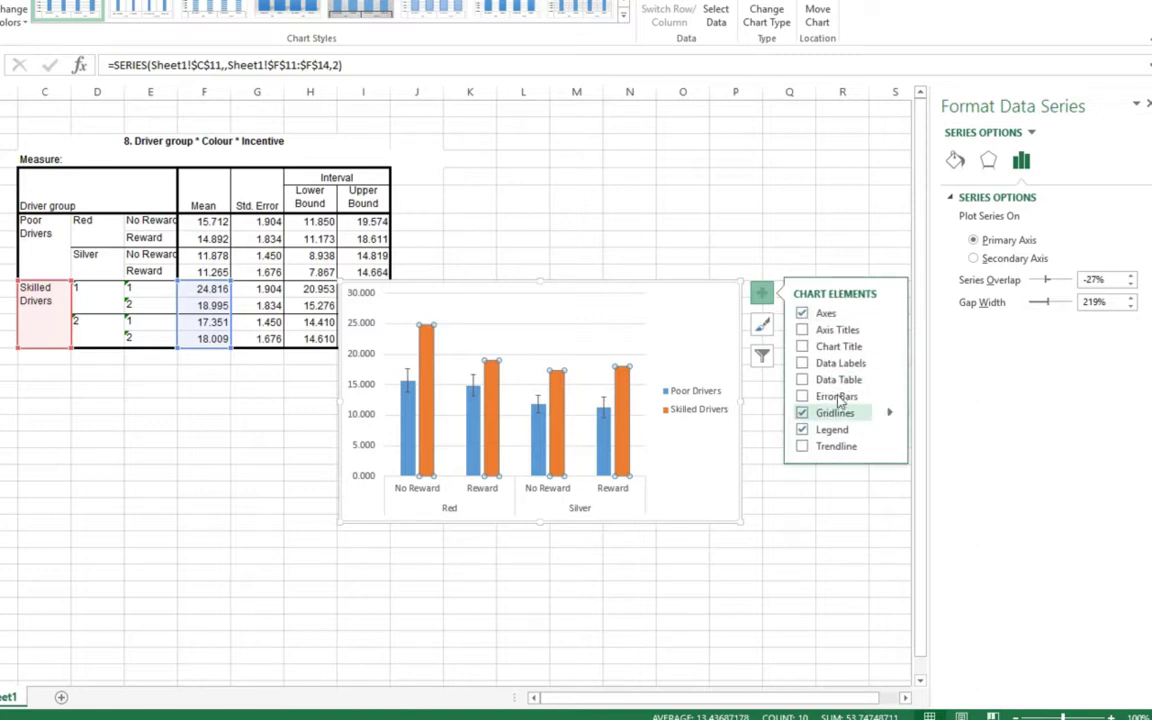
click(890, 397)
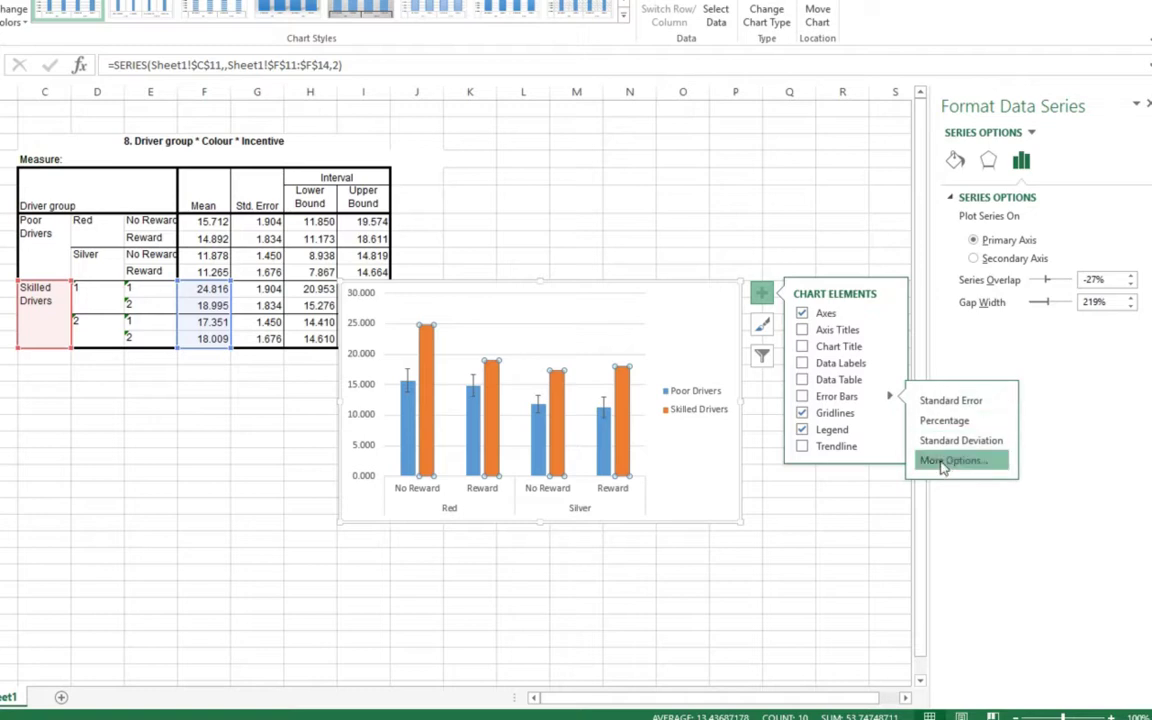
click(945, 461)
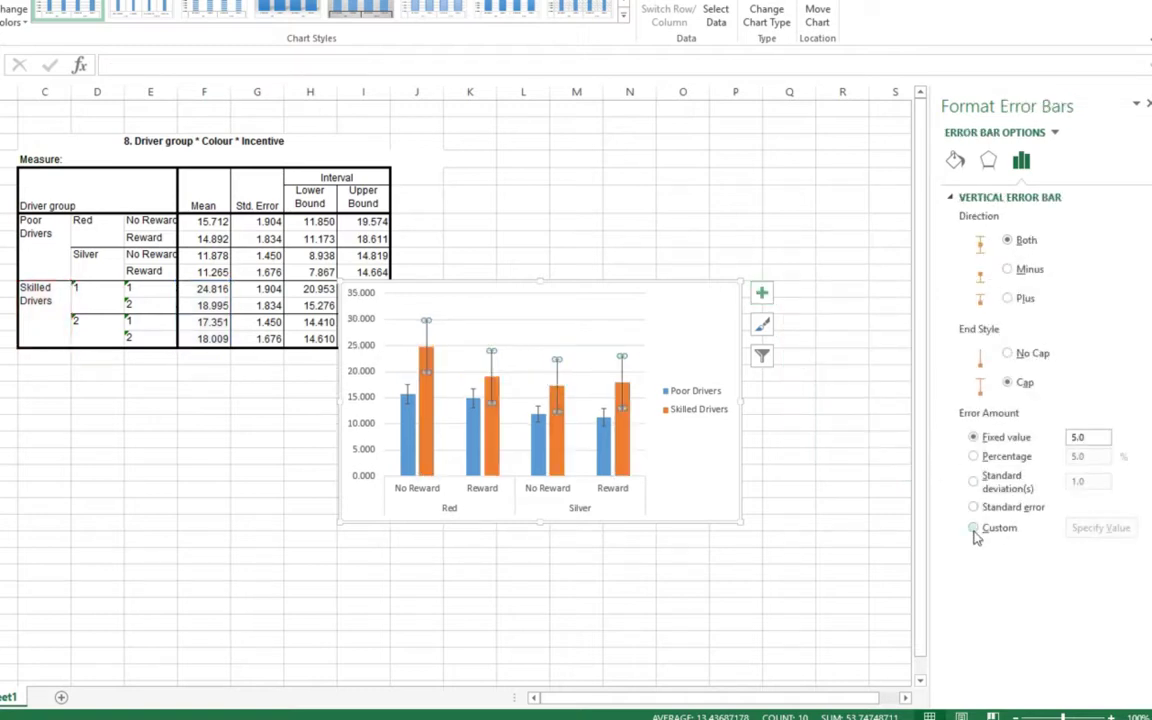
Step: Set custom error amounts for the Skilled Drivers error bars, using the standard errors in G11:G14 for both positive and negative values
click(974, 529)
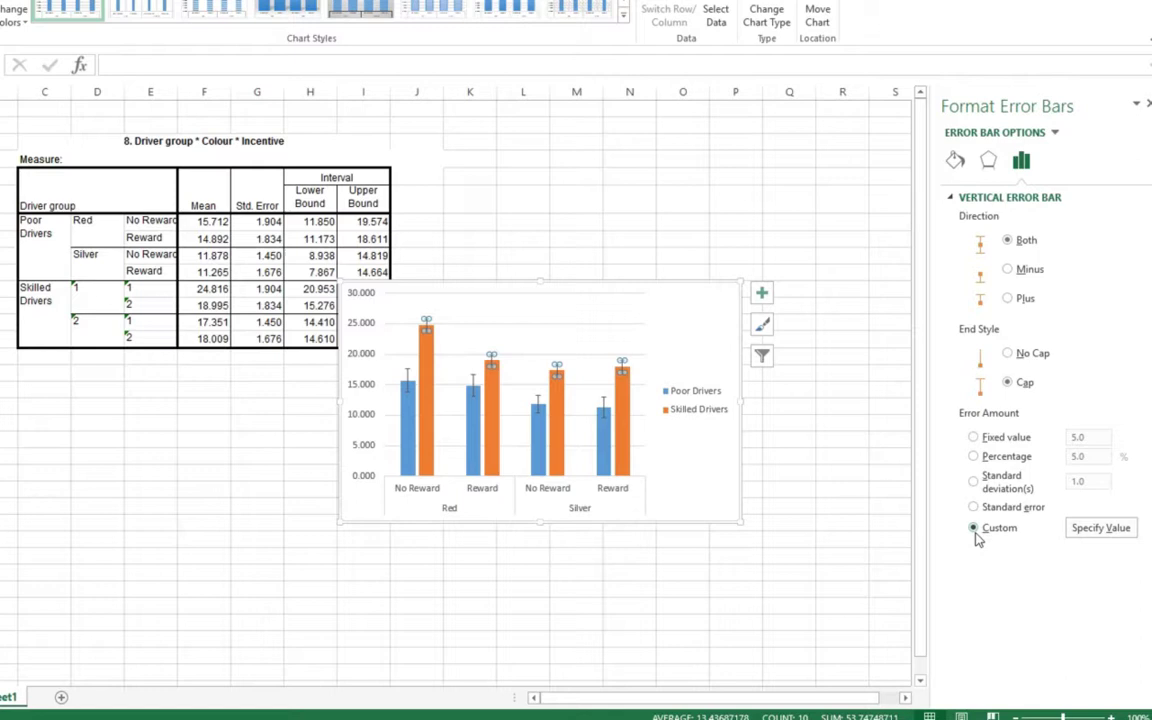
click(1100, 528)
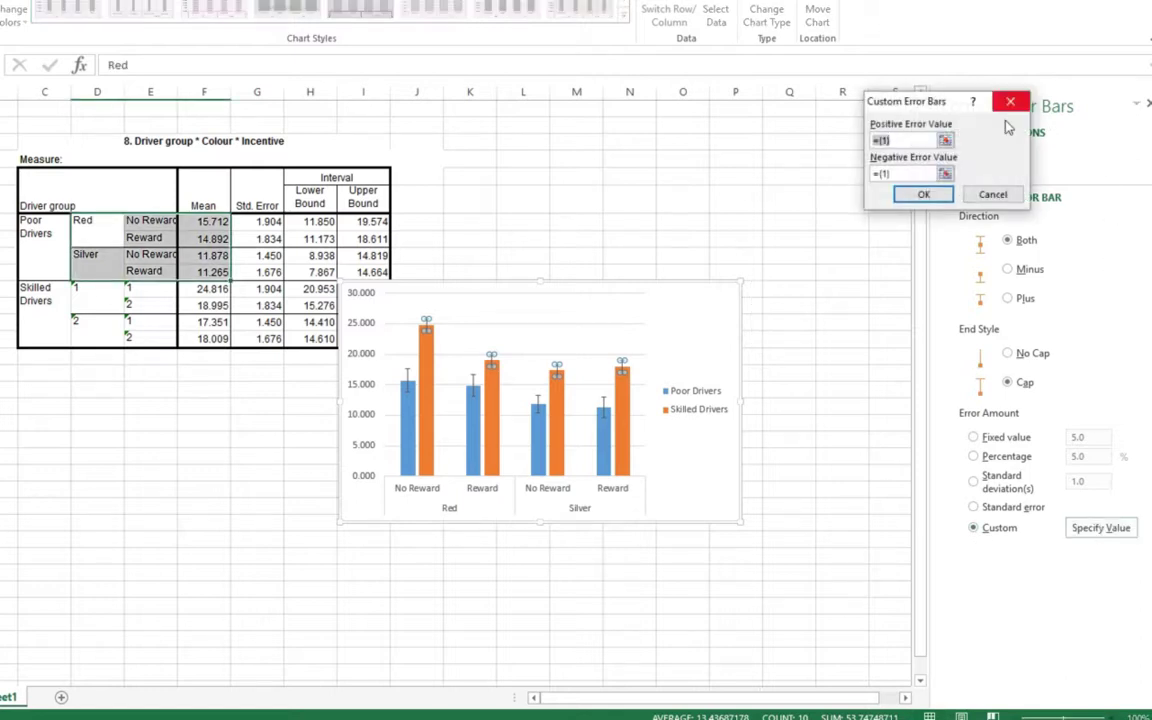
click(945, 141)
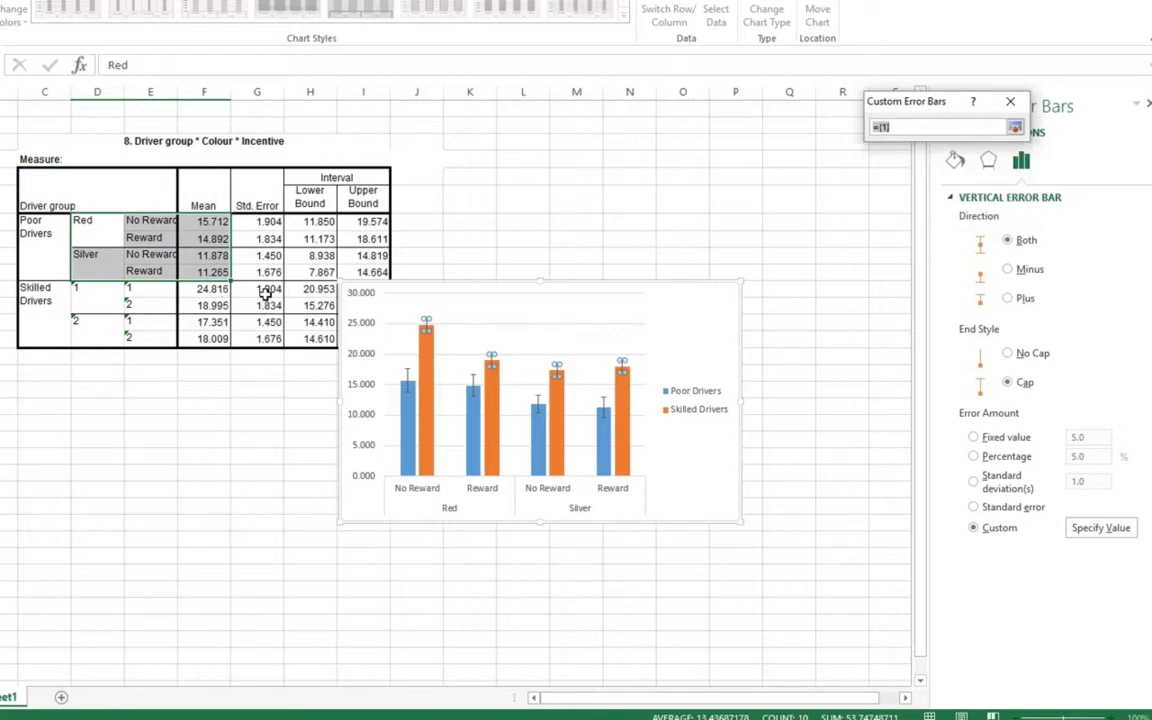
drag(265, 288, 263, 339)
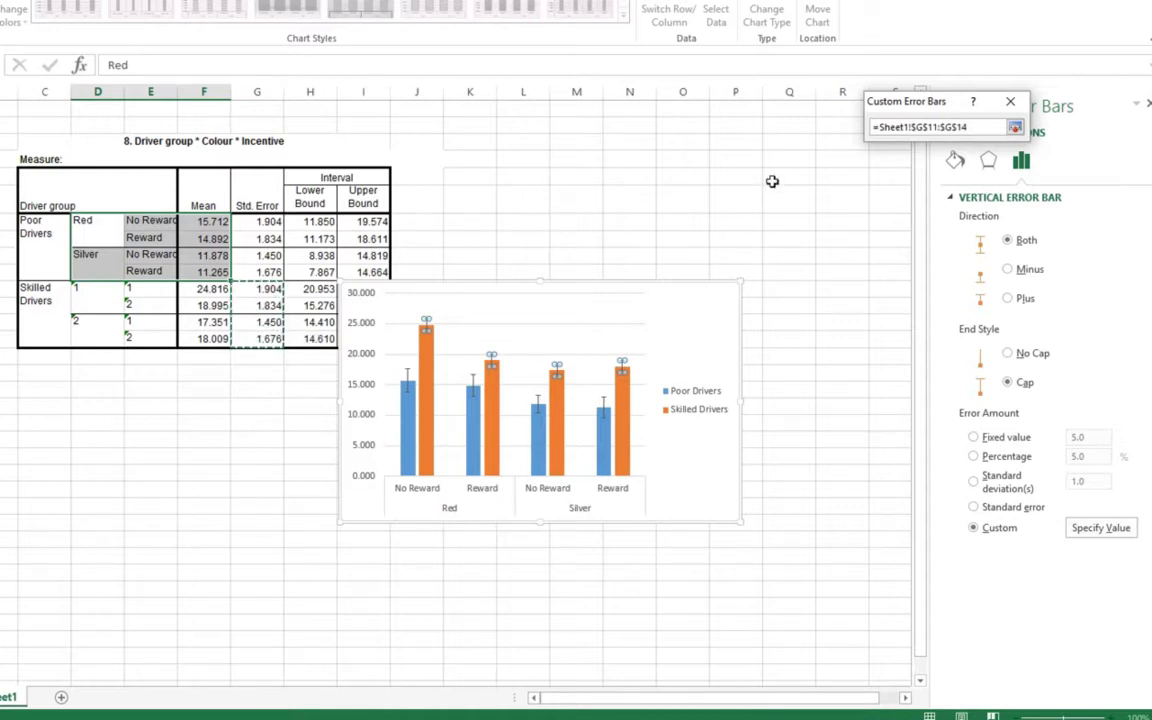
click(1015, 128)
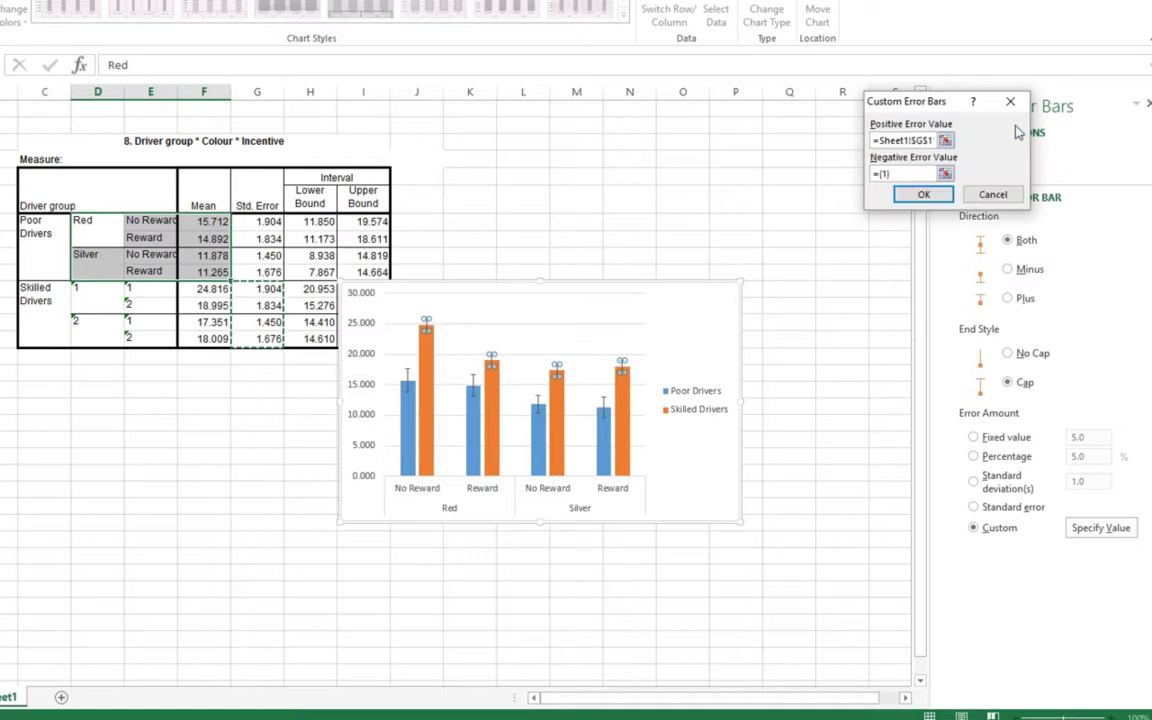
click(945, 174)
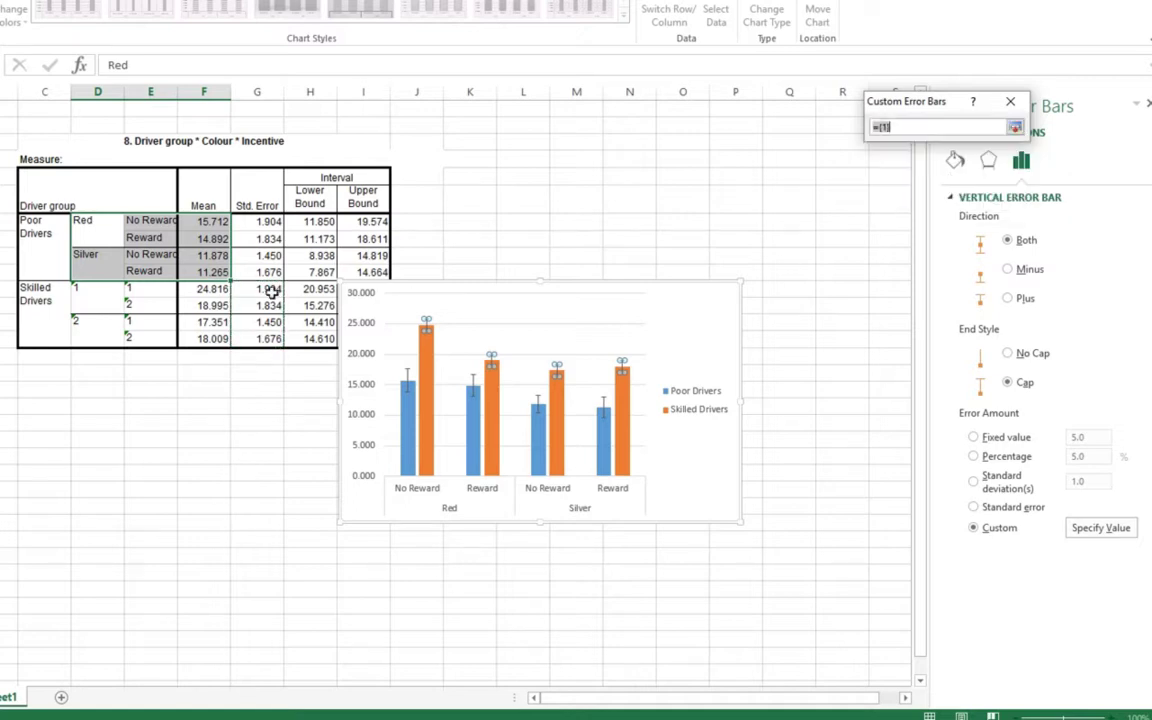
drag(268, 287, 270, 338)
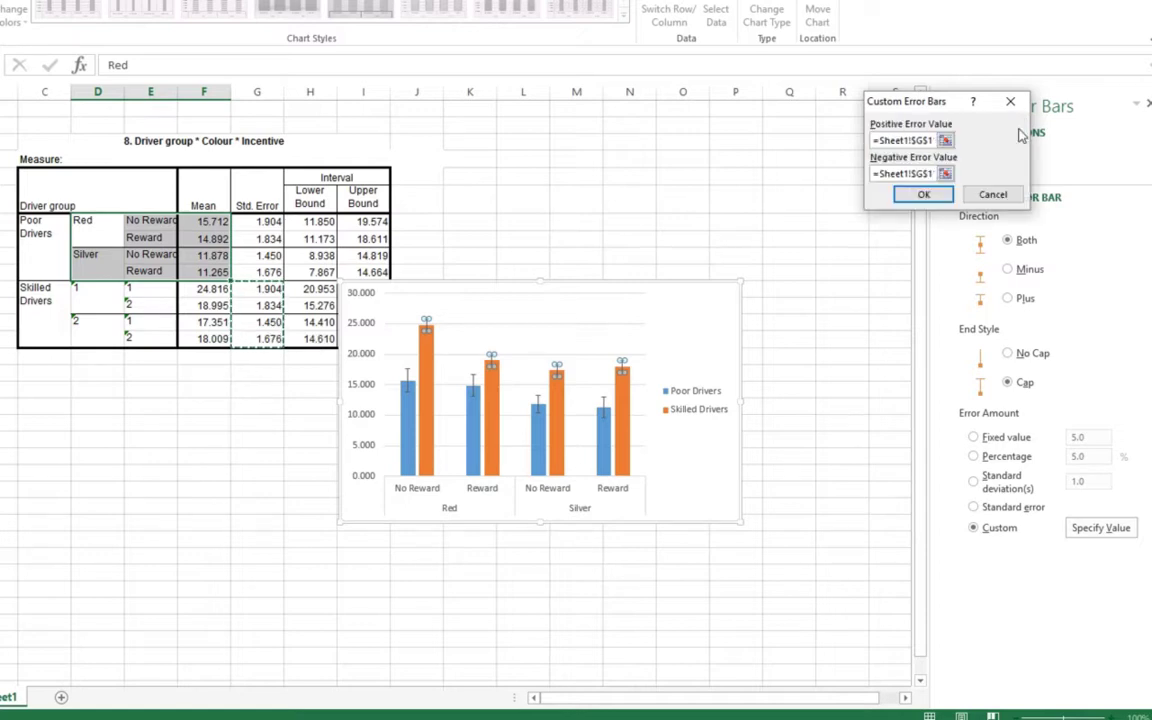
click(1015, 128)
click(923, 194)
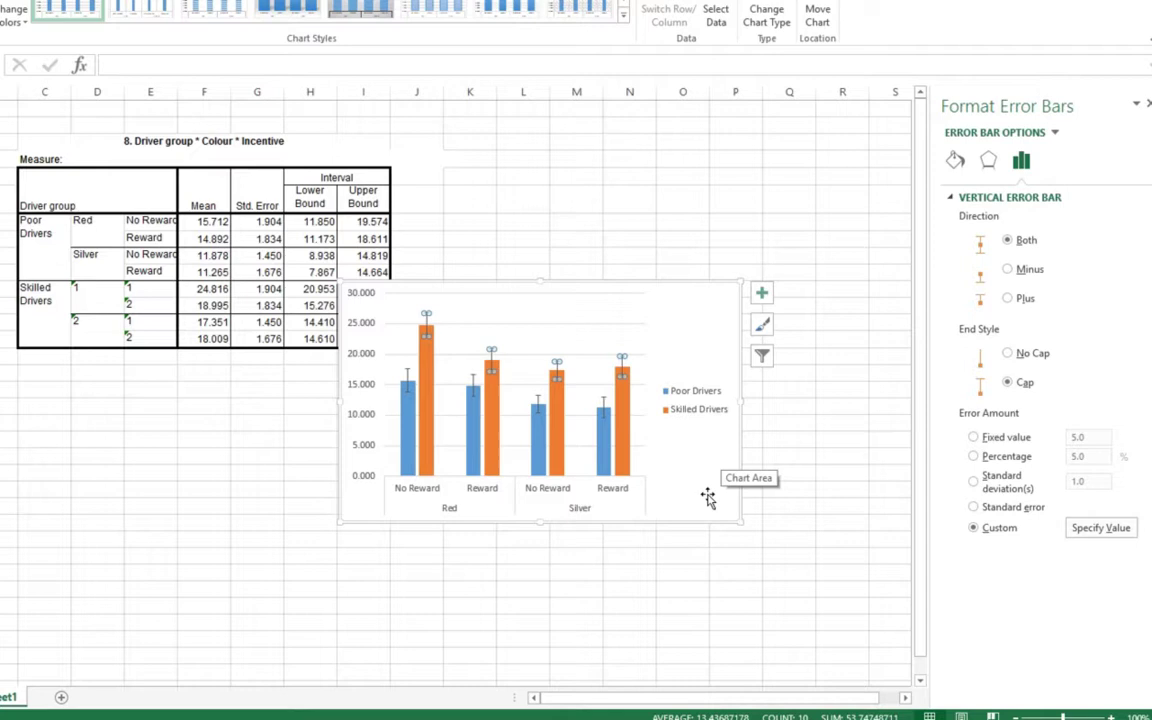
Step: Remove the major horizontal gridlines from the chart
click(692, 488)
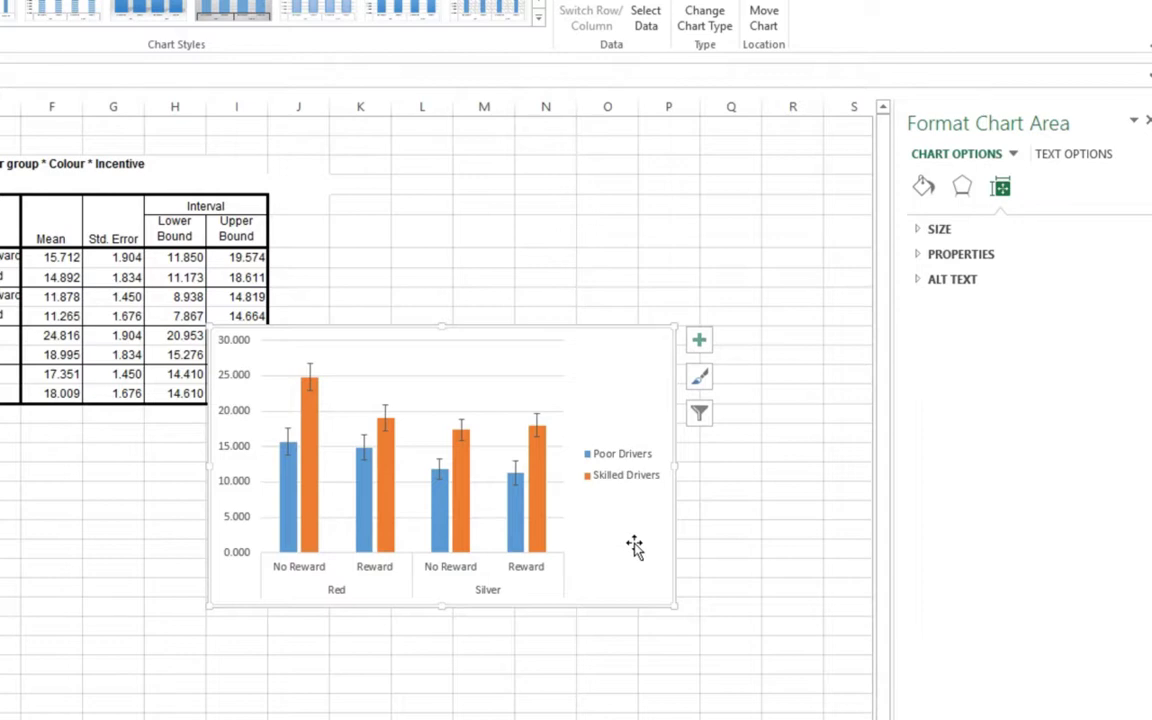
click(515, 378)
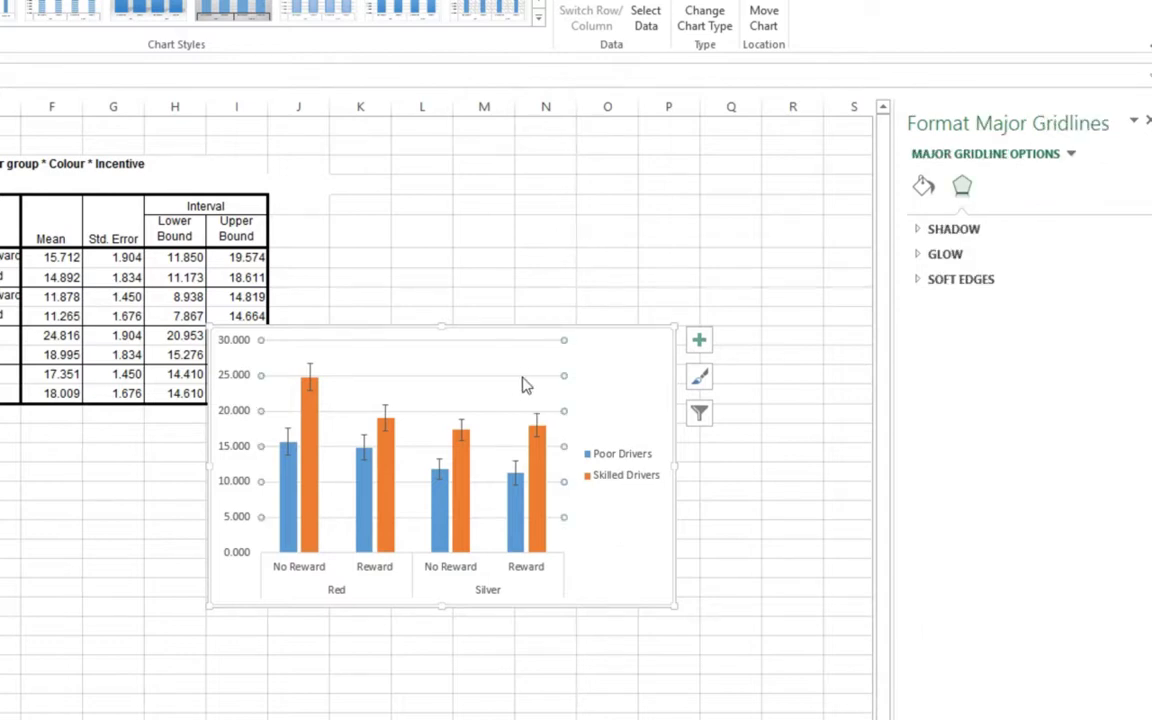
key(Escape)
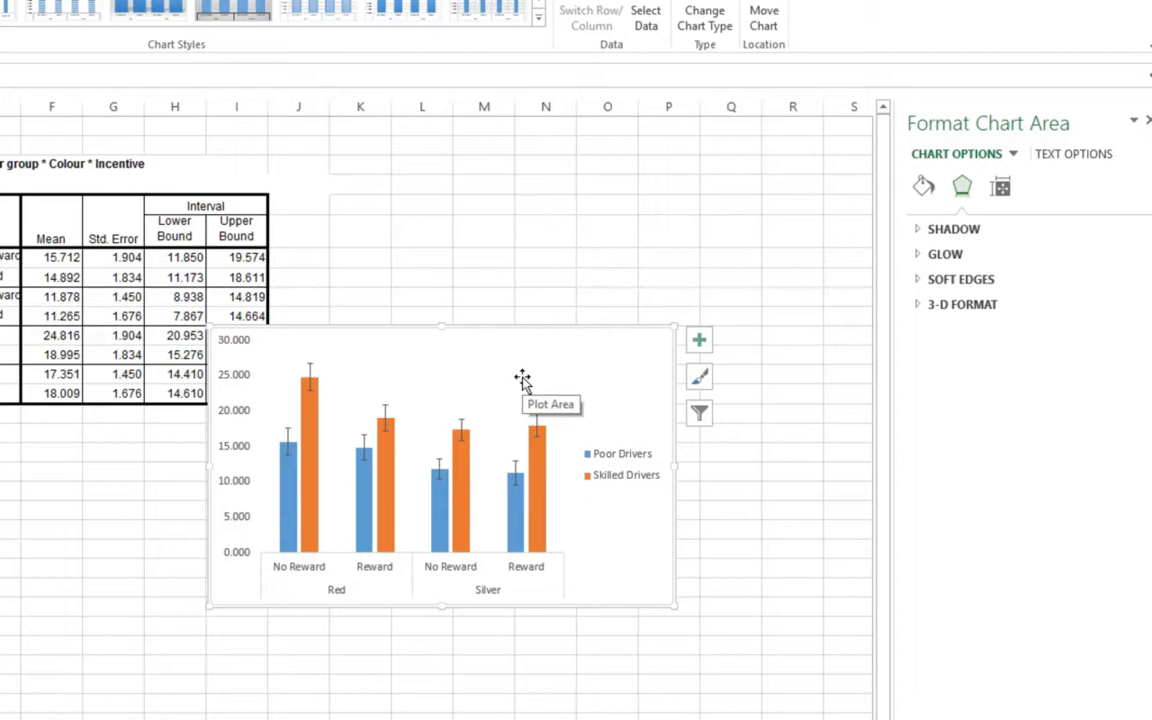
Step: Format the chart's vertical axis with a solid black line
click(235, 376)
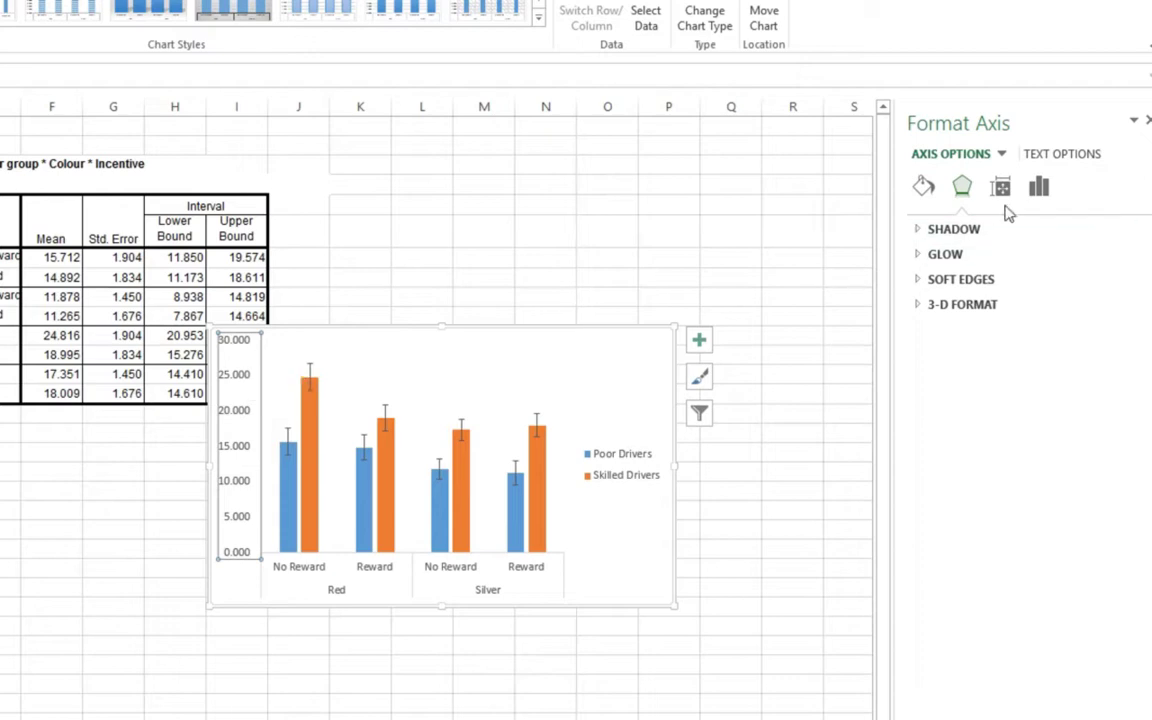
click(923, 187)
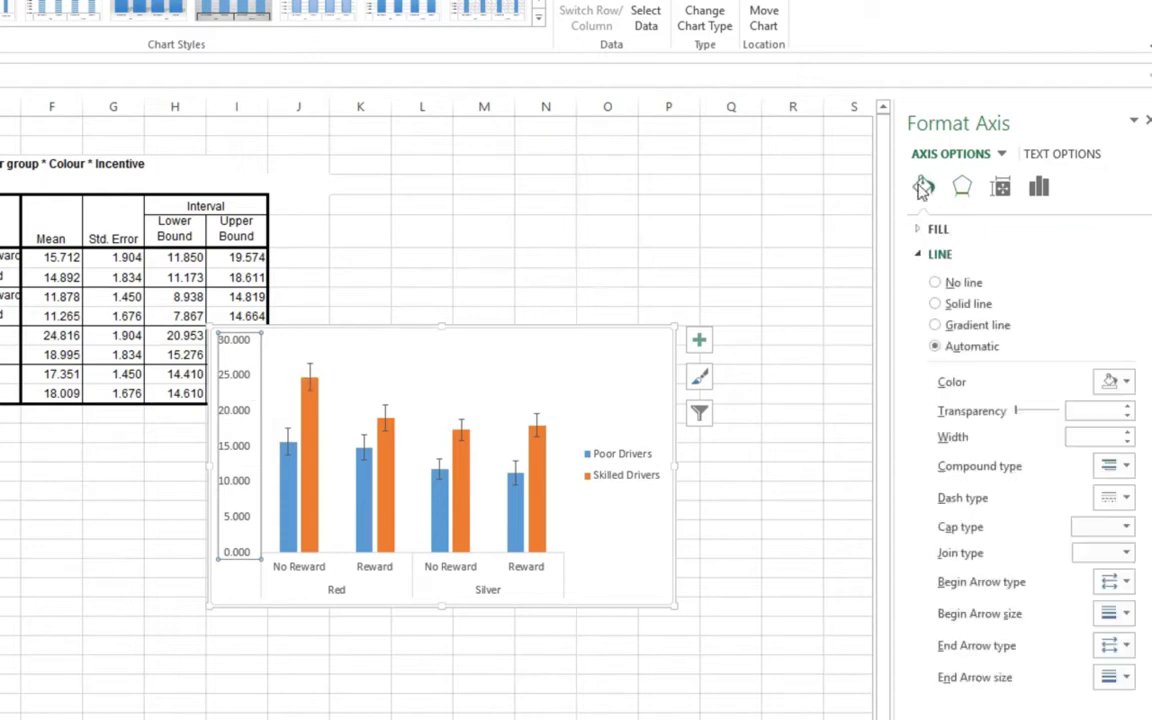
click(935, 305)
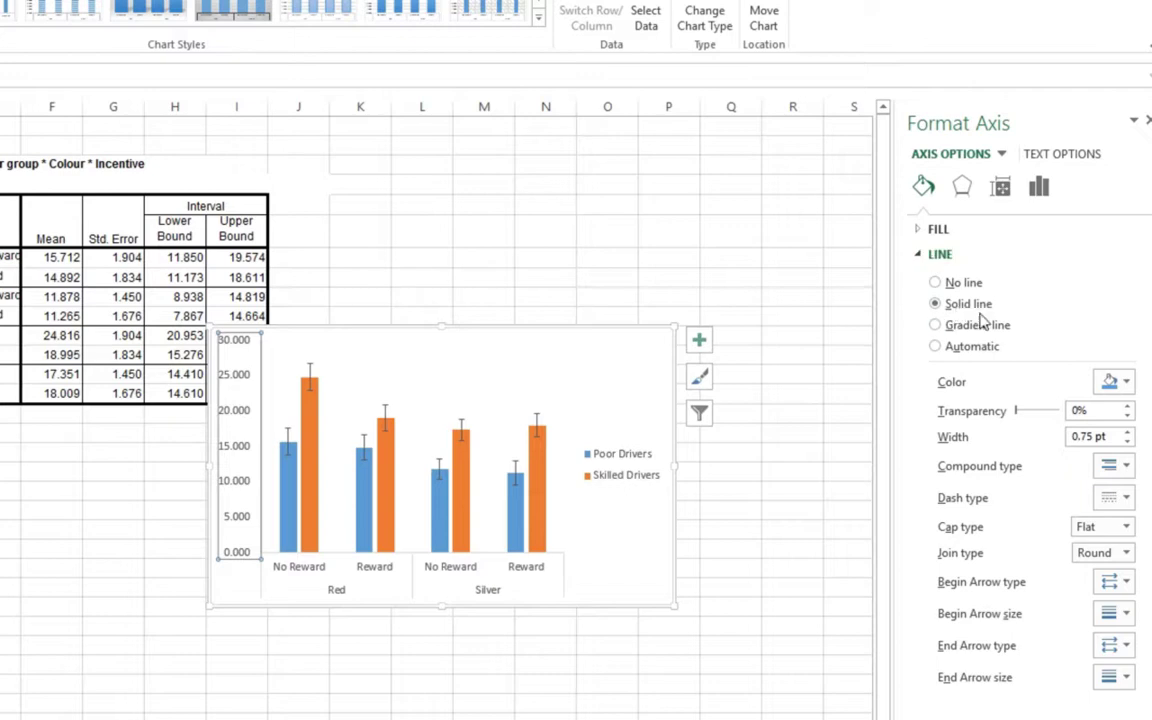
click(1124, 382)
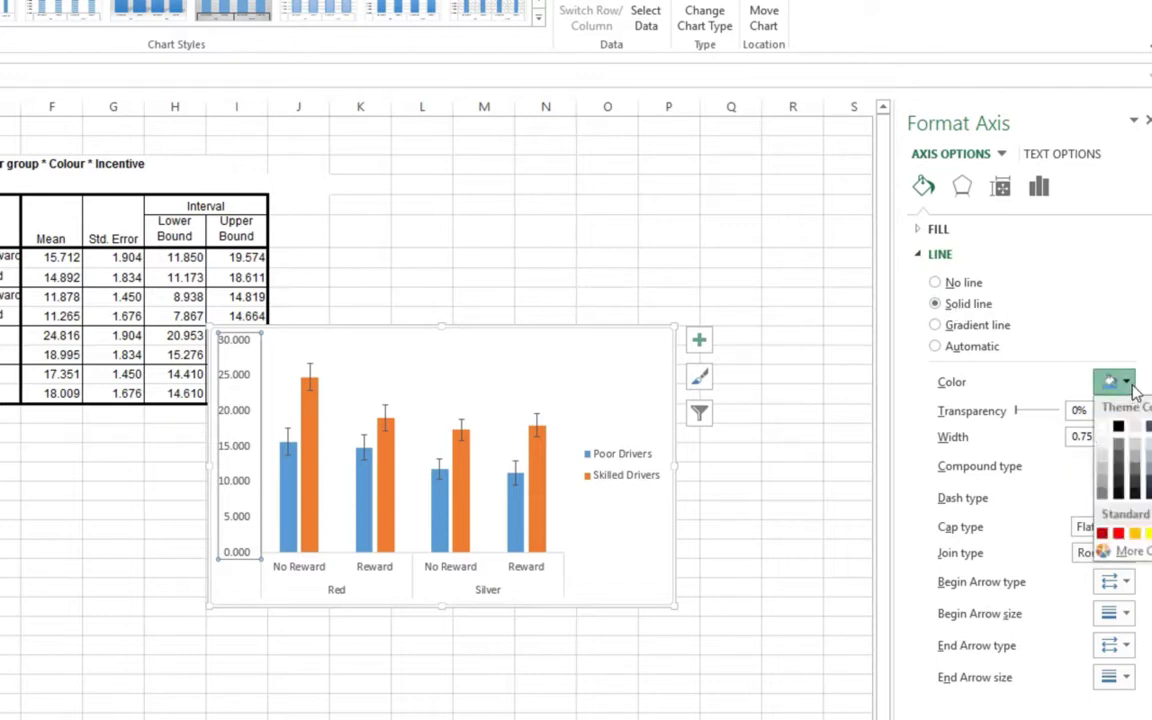
click(1119, 428)
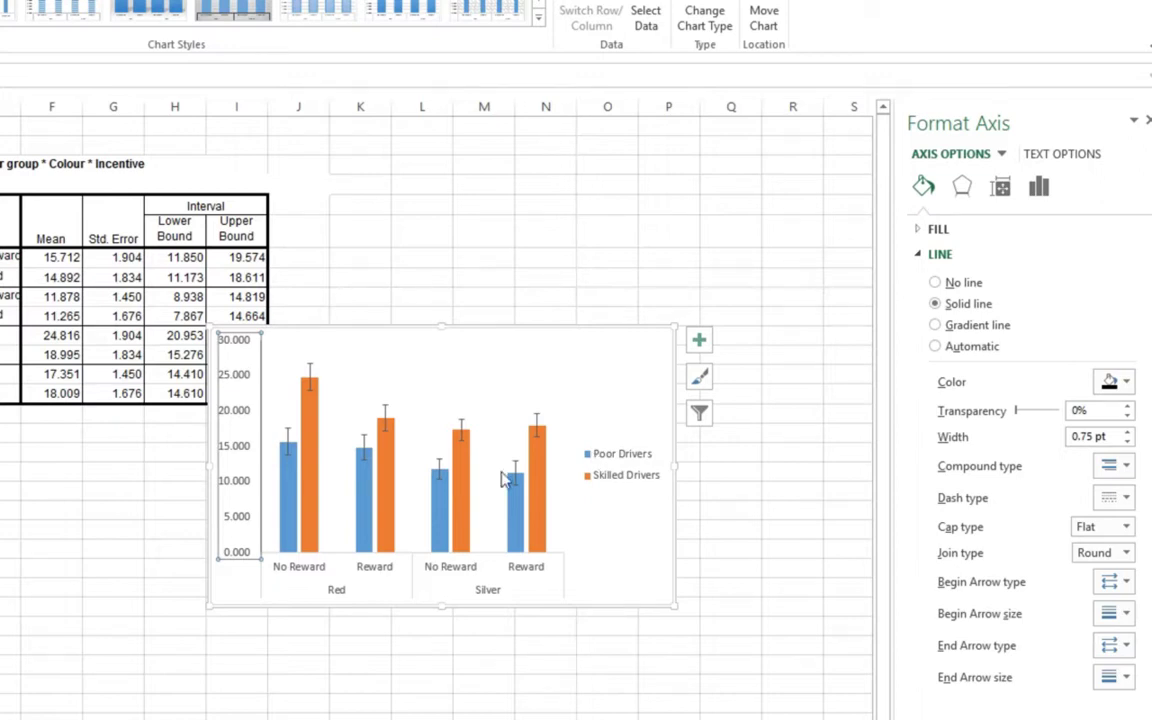
click(523, 368)
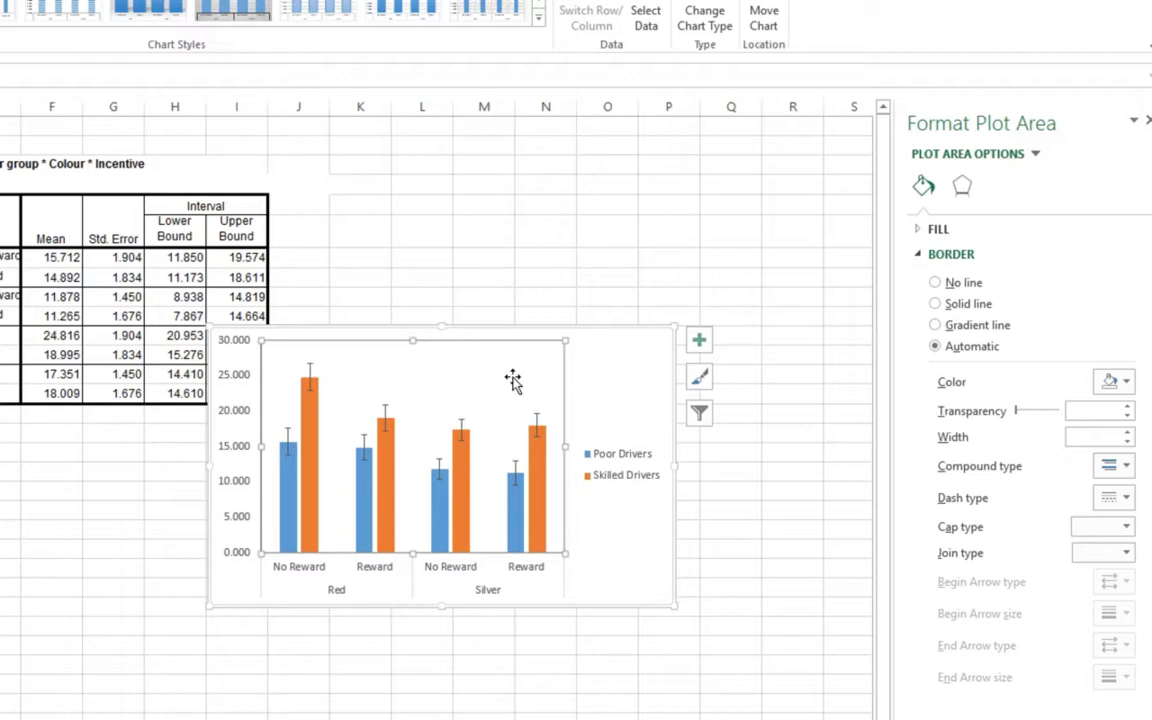
click(681, 584)
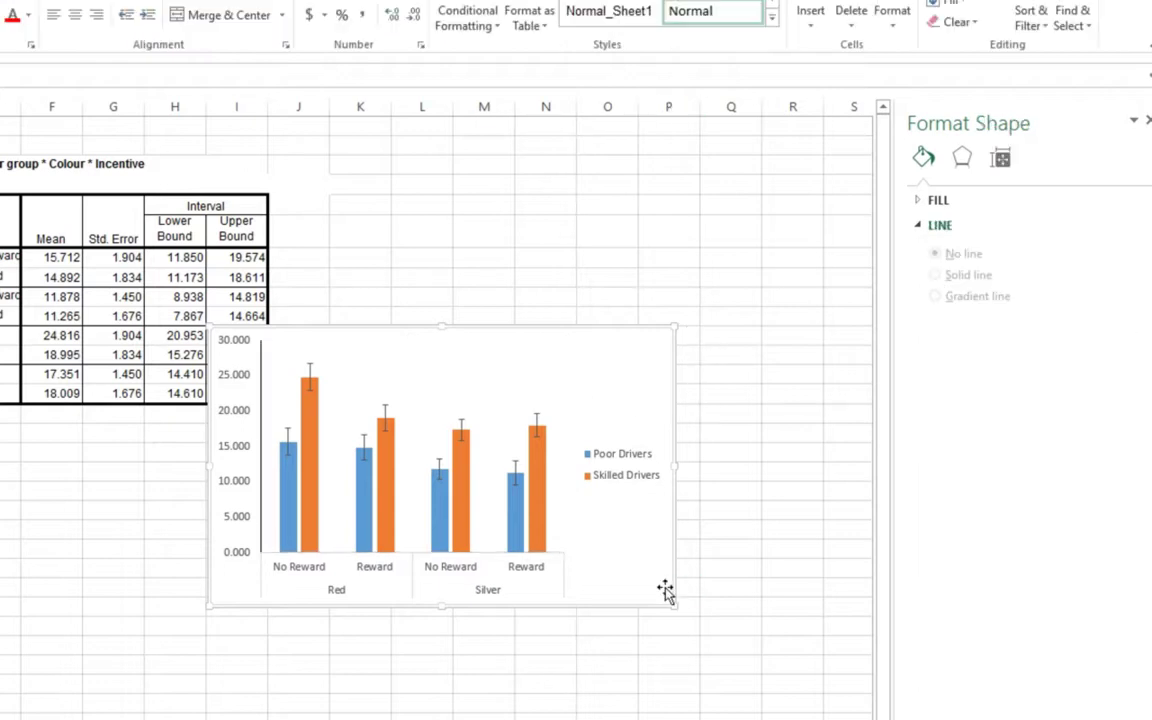
click(658, 590)
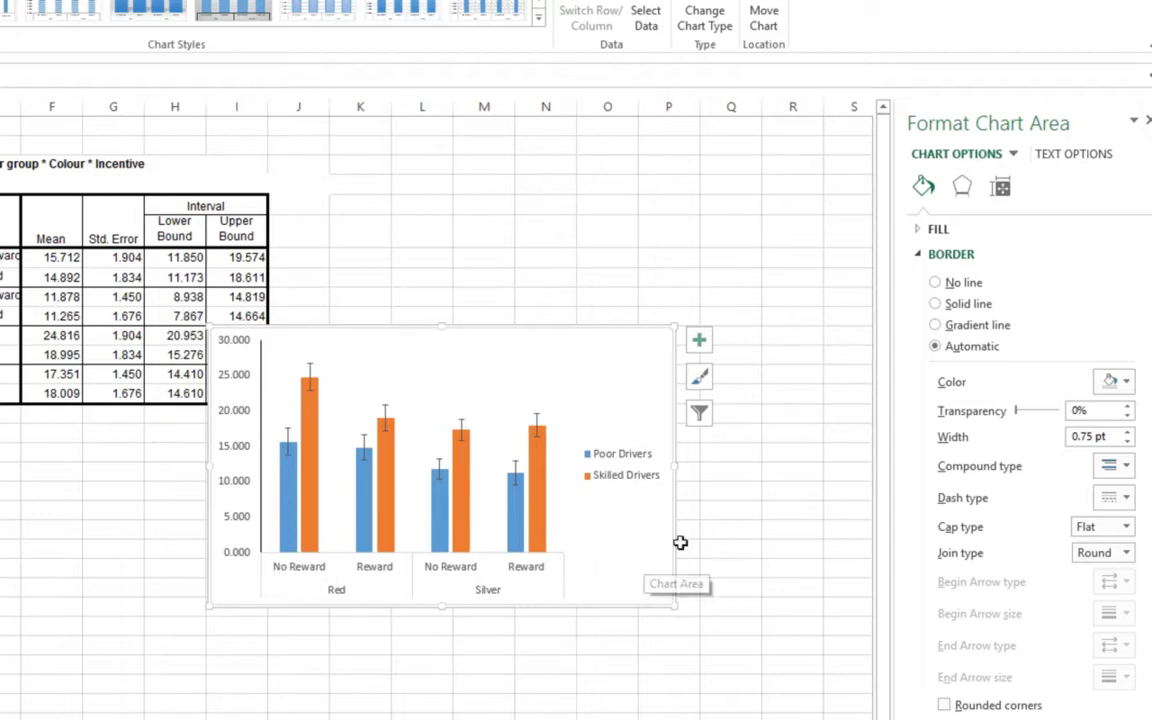
Step: Format the chart's horizontal category axis with a solid black line
click(519, 571)
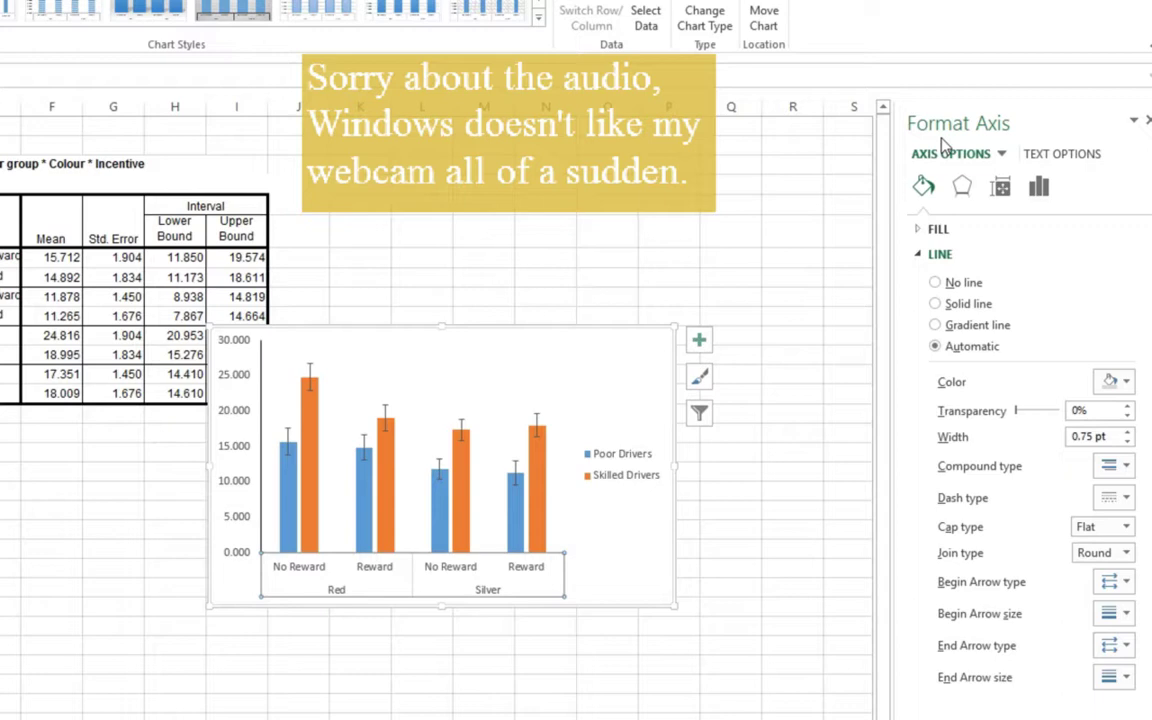
click(936, 305)
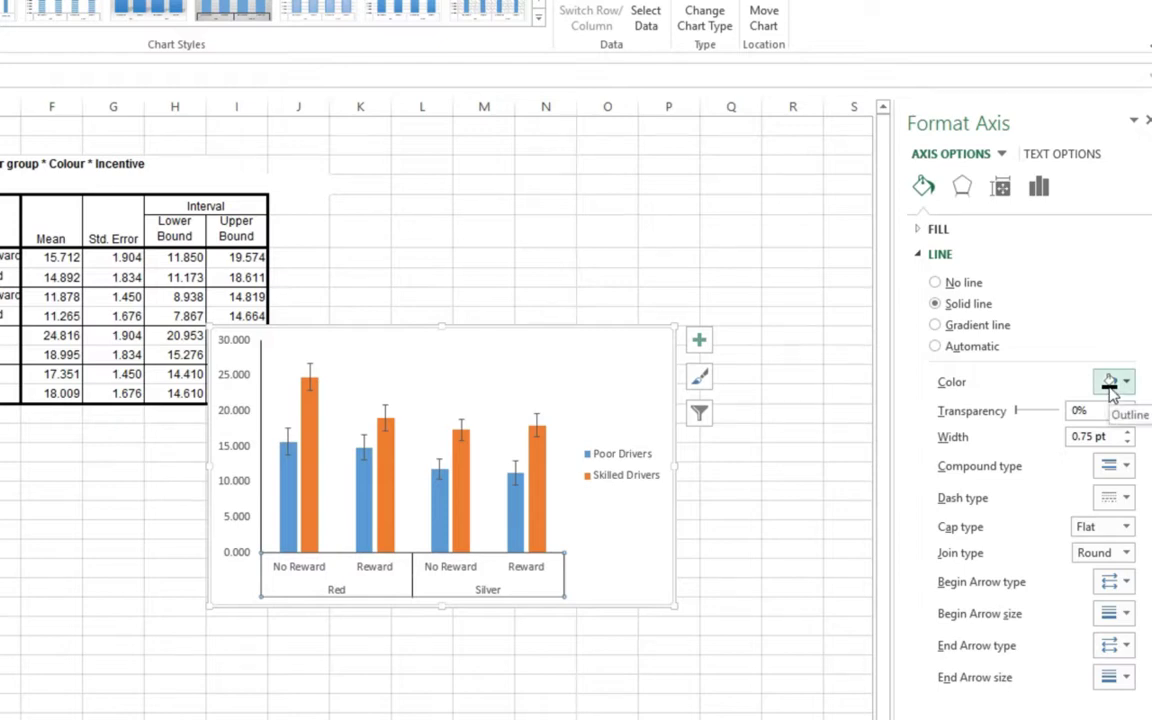
click(657, 530)
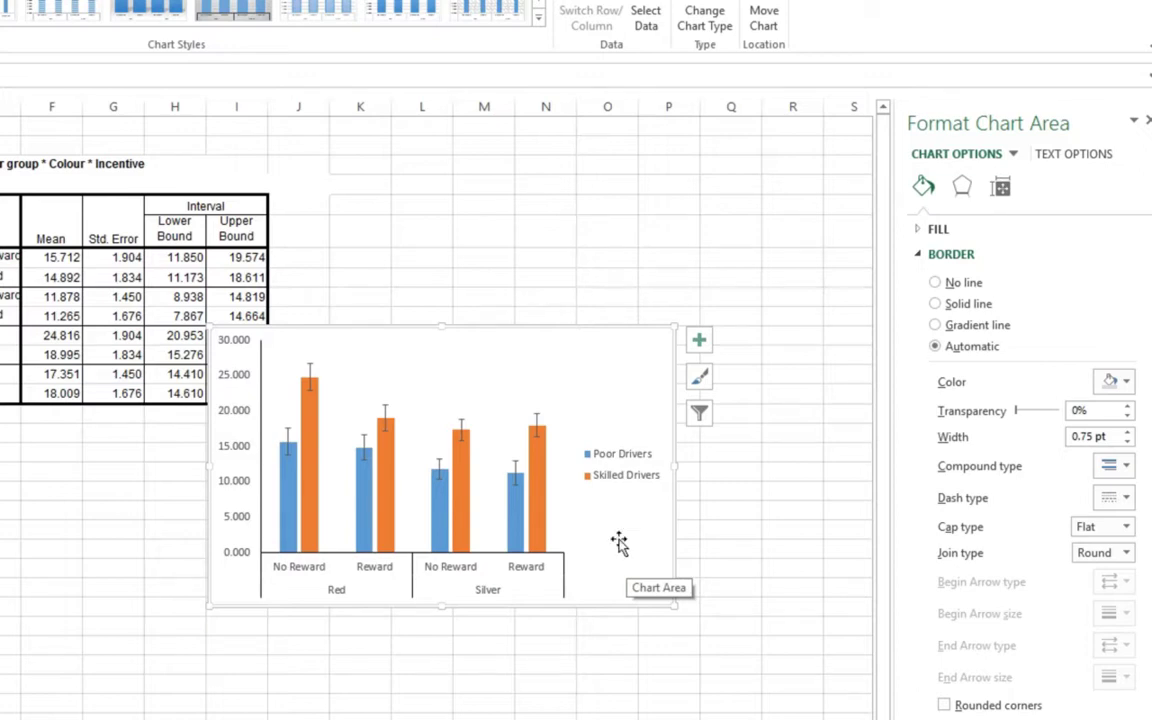
Step: Format the Skilled Drivers columns with a solid black border and a solid grey fill
click(543, 511)
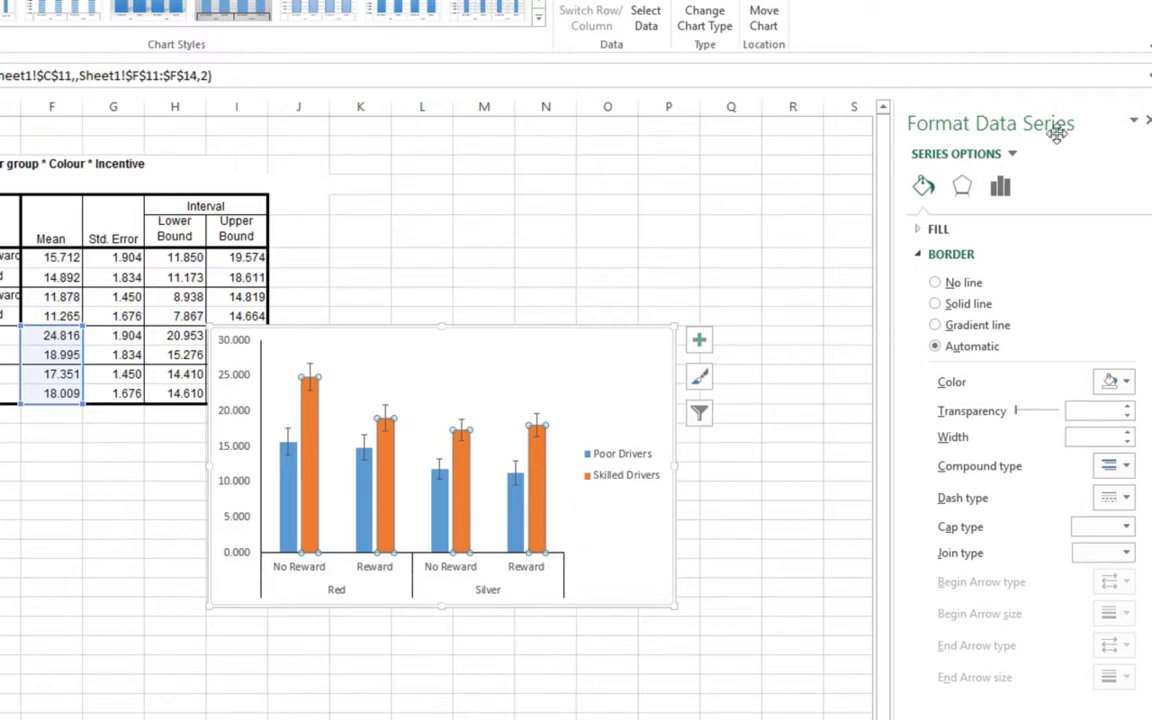
click(935, 304)
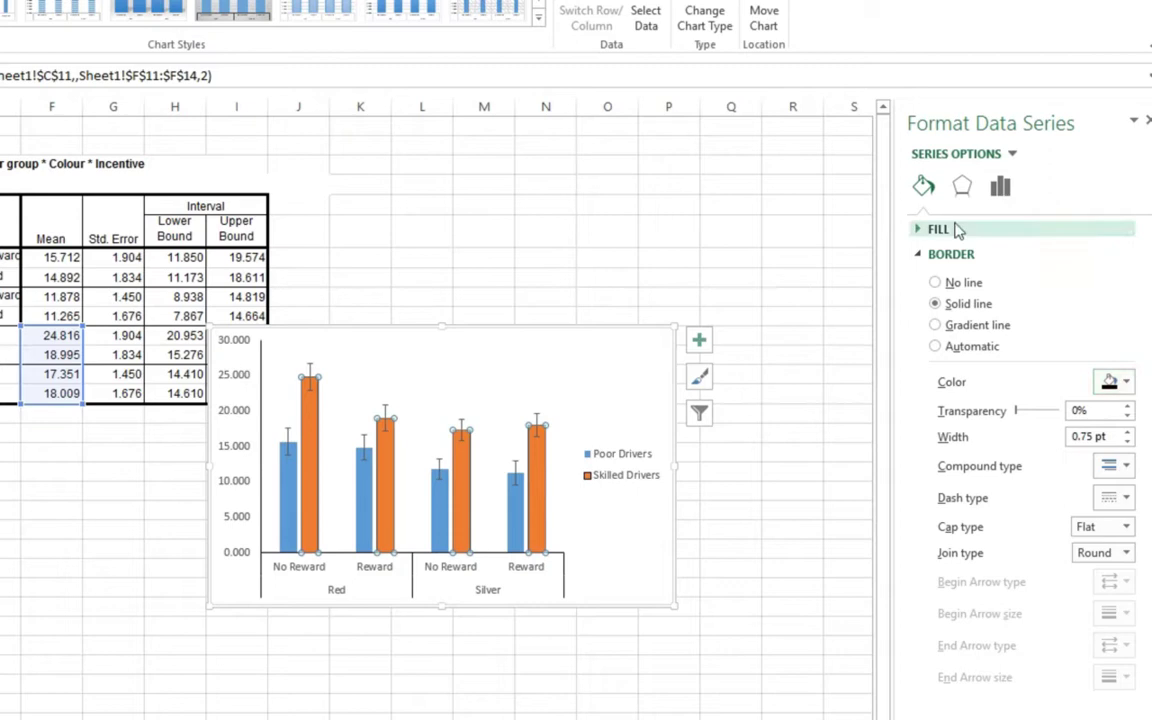
click(922, 230)
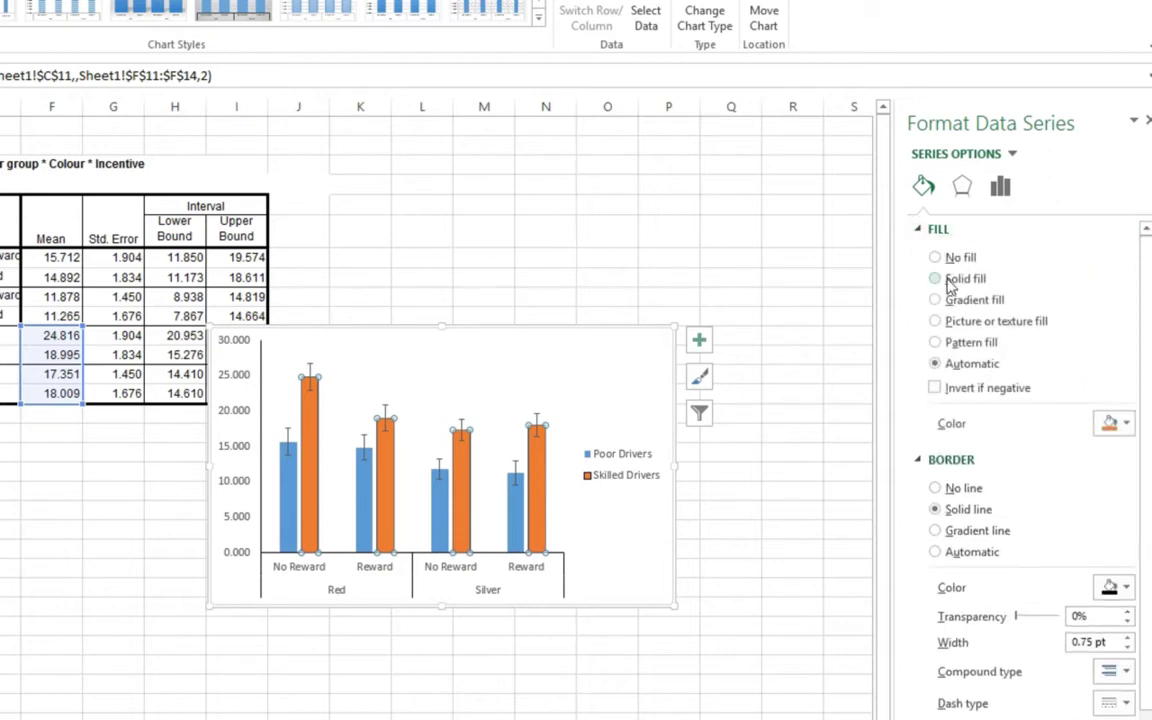
click(936, 280)
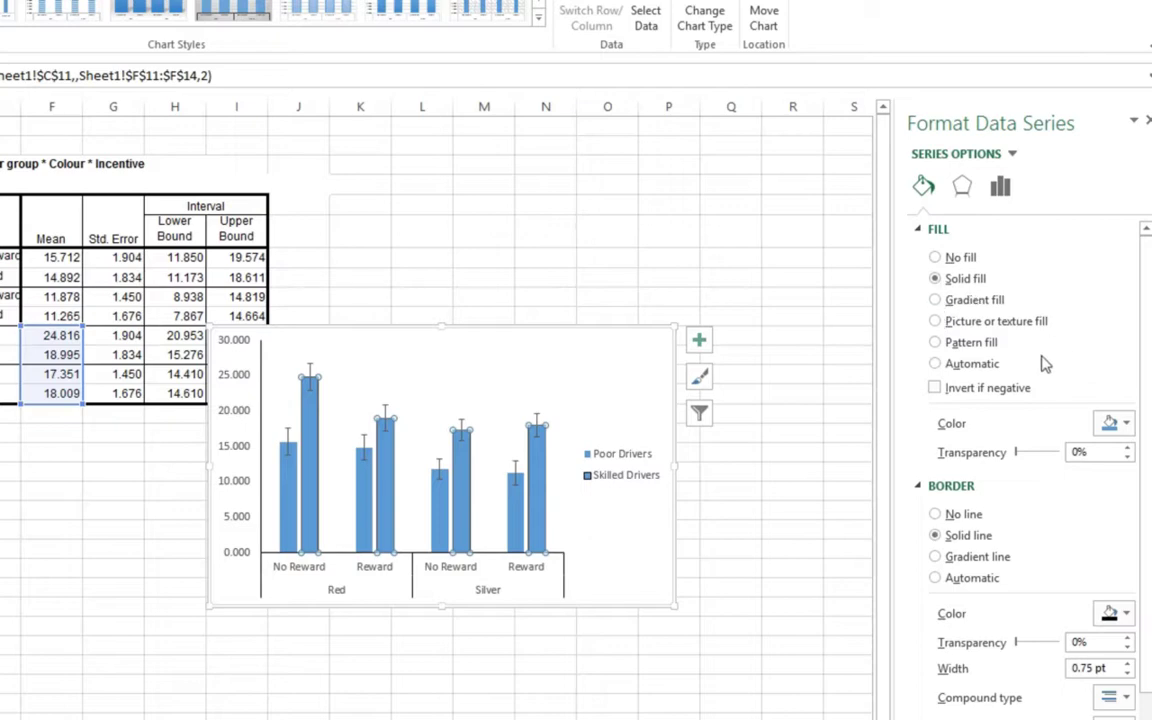
click(1124, 424)
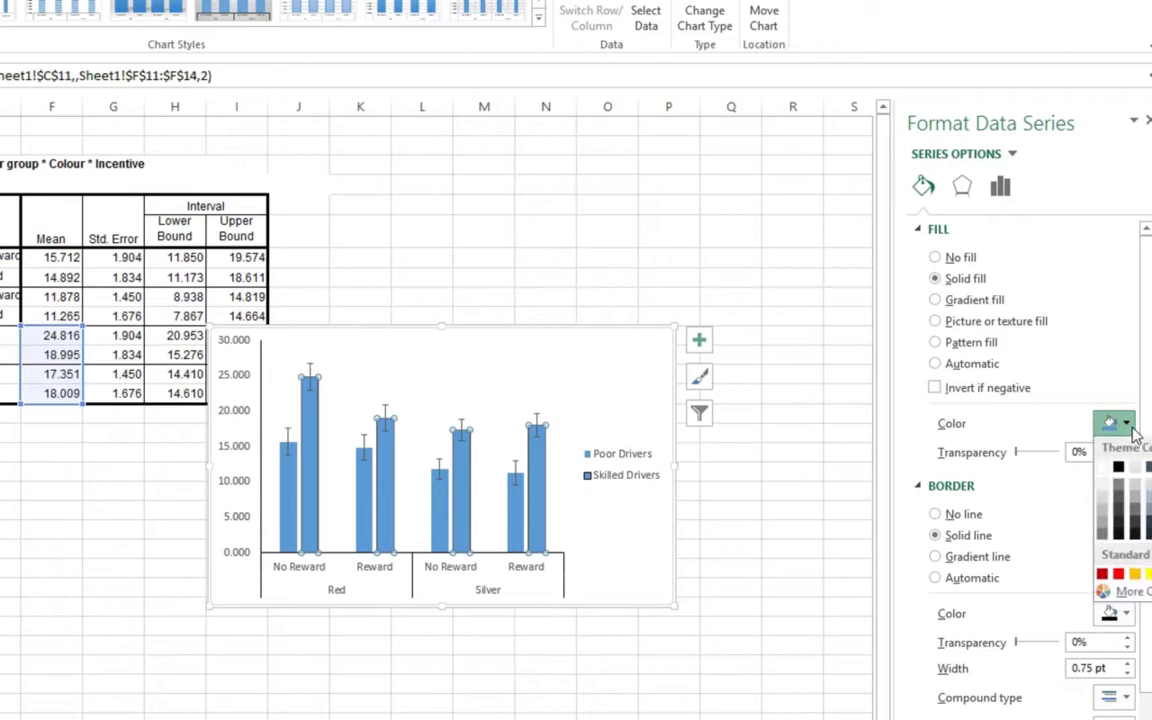
click(1101, 527)
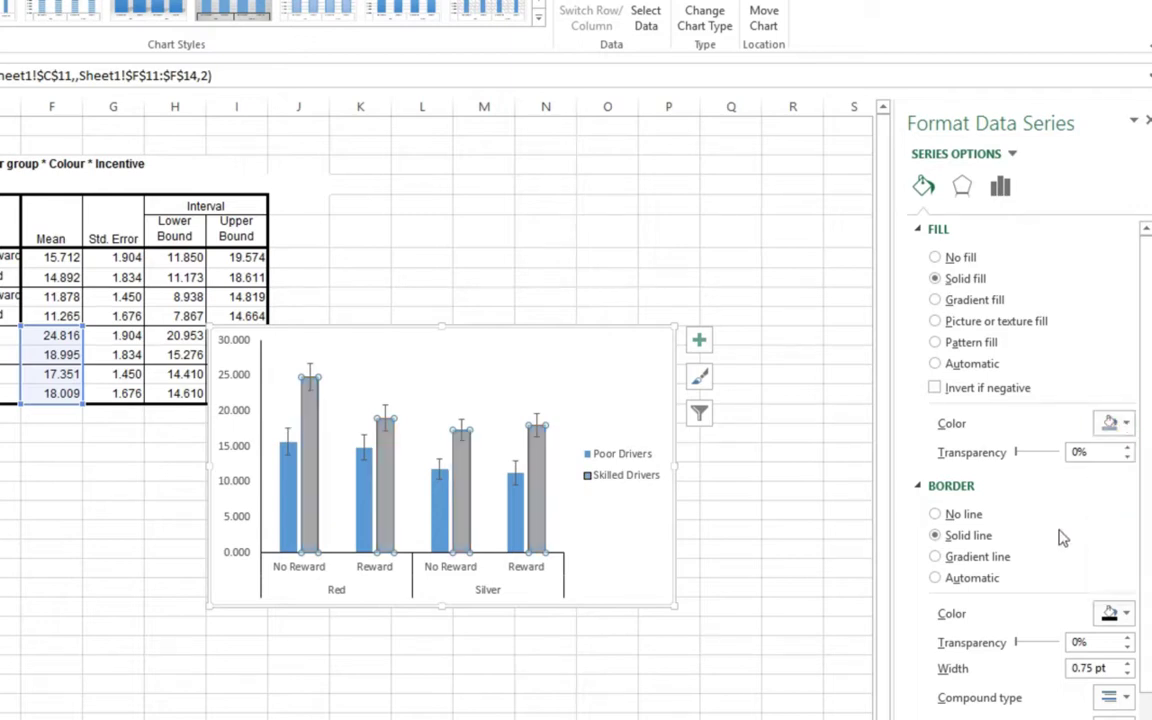
Step: Format the Poor Drivers columns with no fill and a solid black border
click(517, 510)
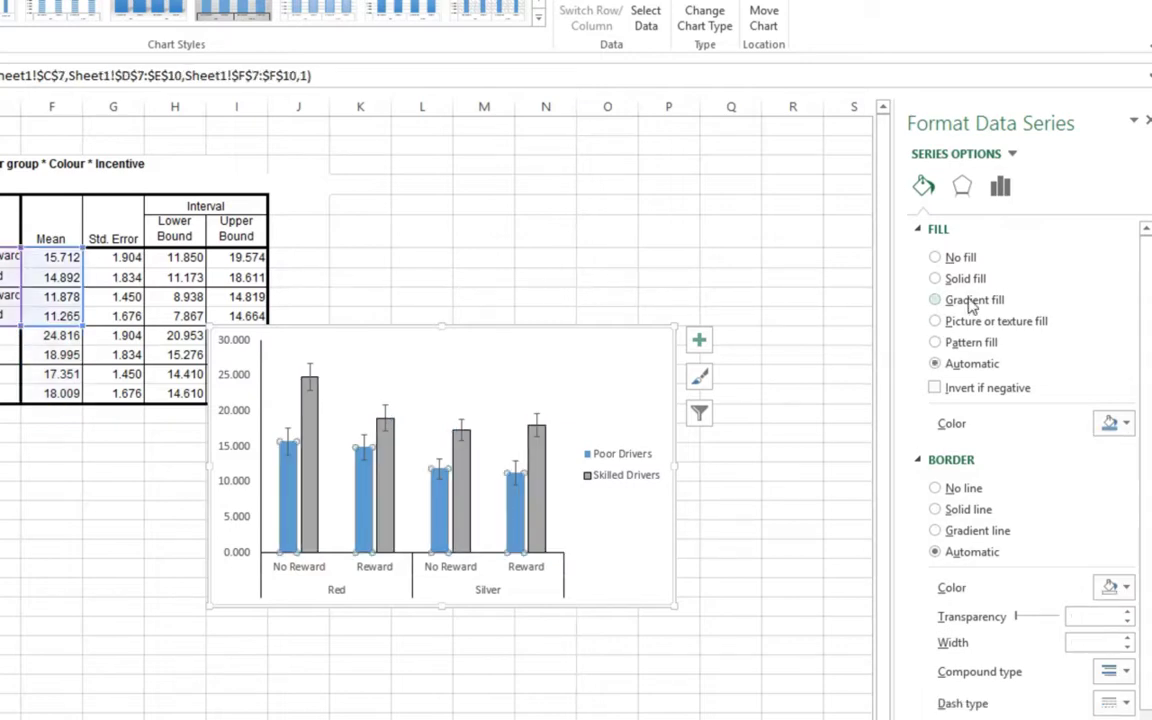
click(936, 259)
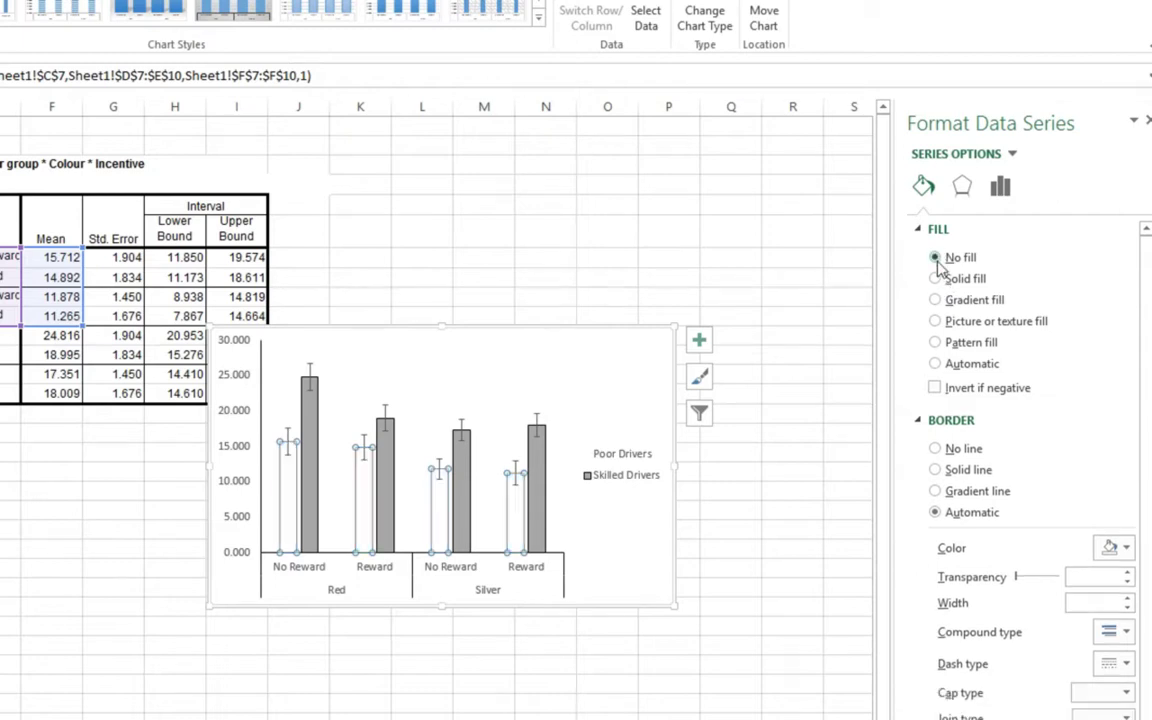
click(936, 470)
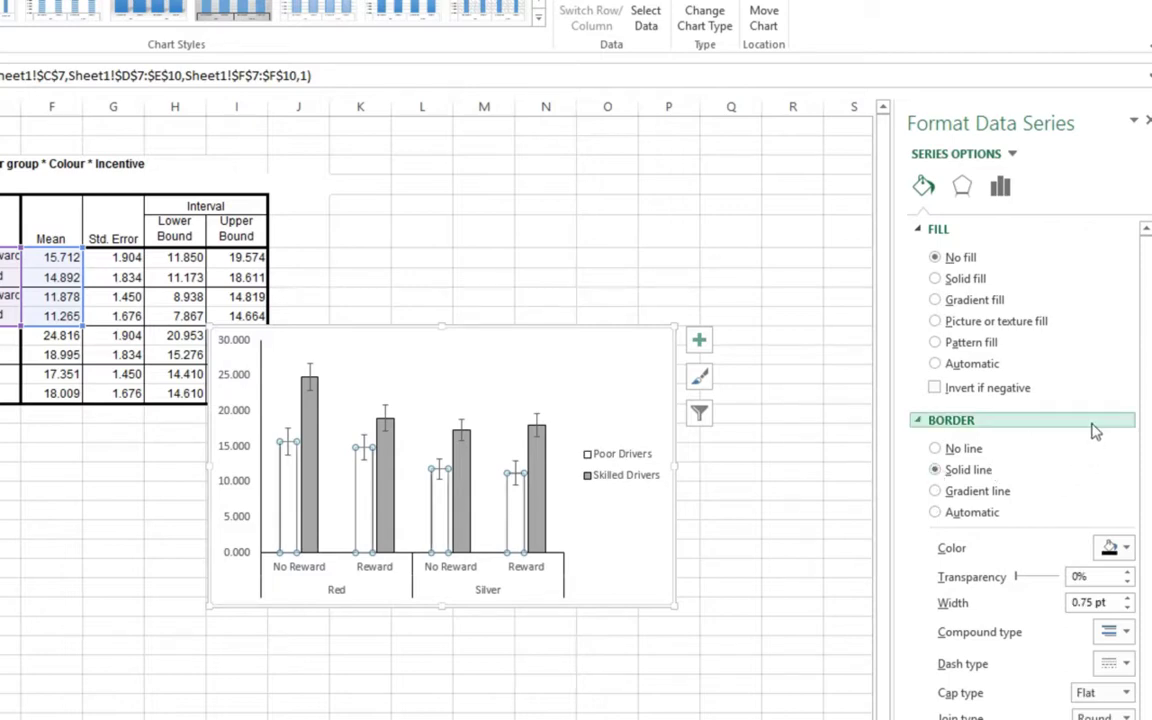
click(655, 371)
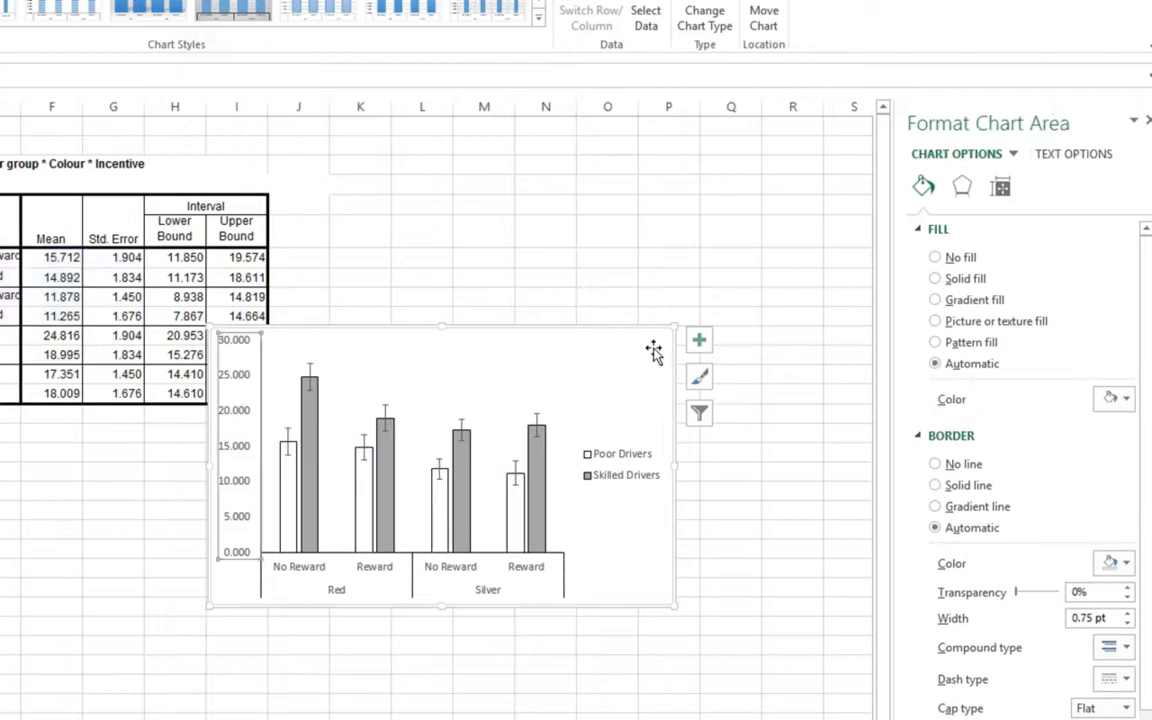
Step: Open the number format settings for the chart's vertical axis
click(237, 378)
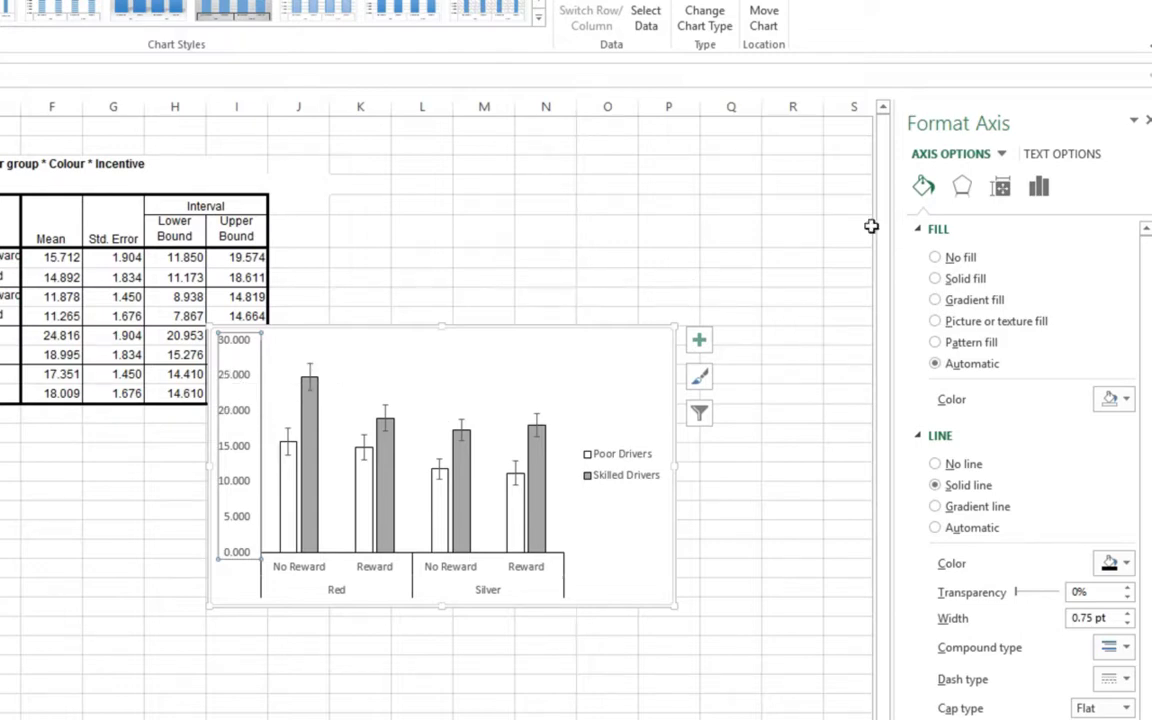
click(1038, 190)
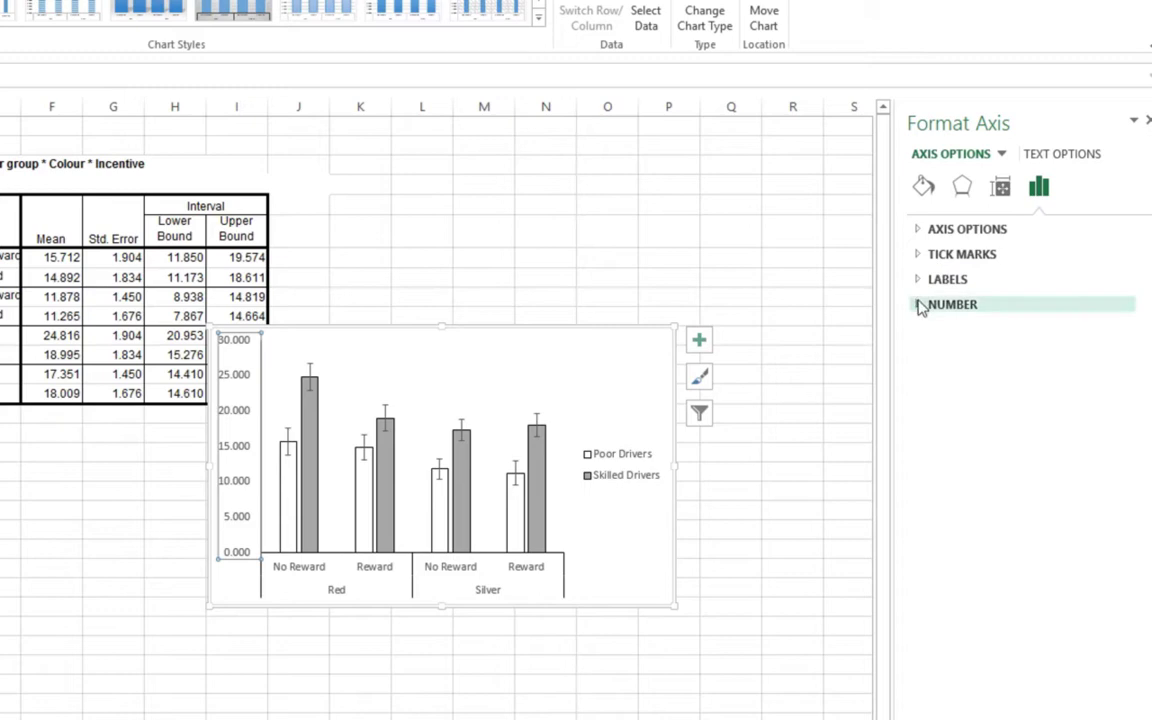
click(921, 306)
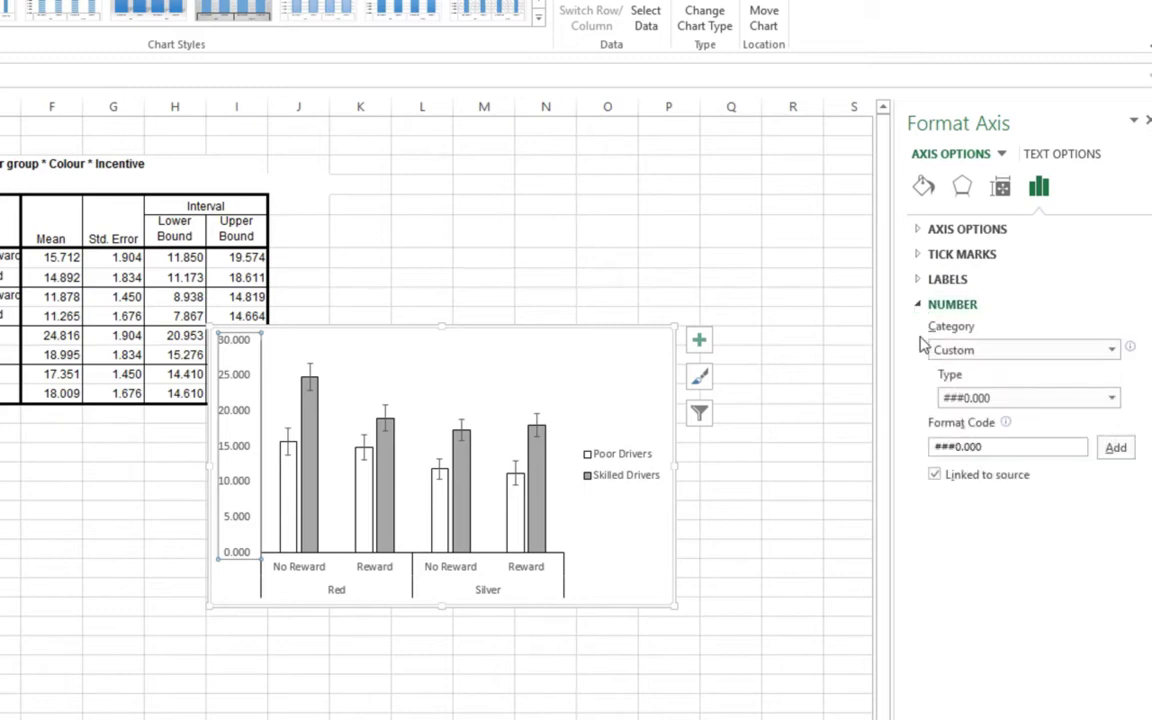
click(1014, 400)
click(965, 418)
drag(998, 446, 932, 452)
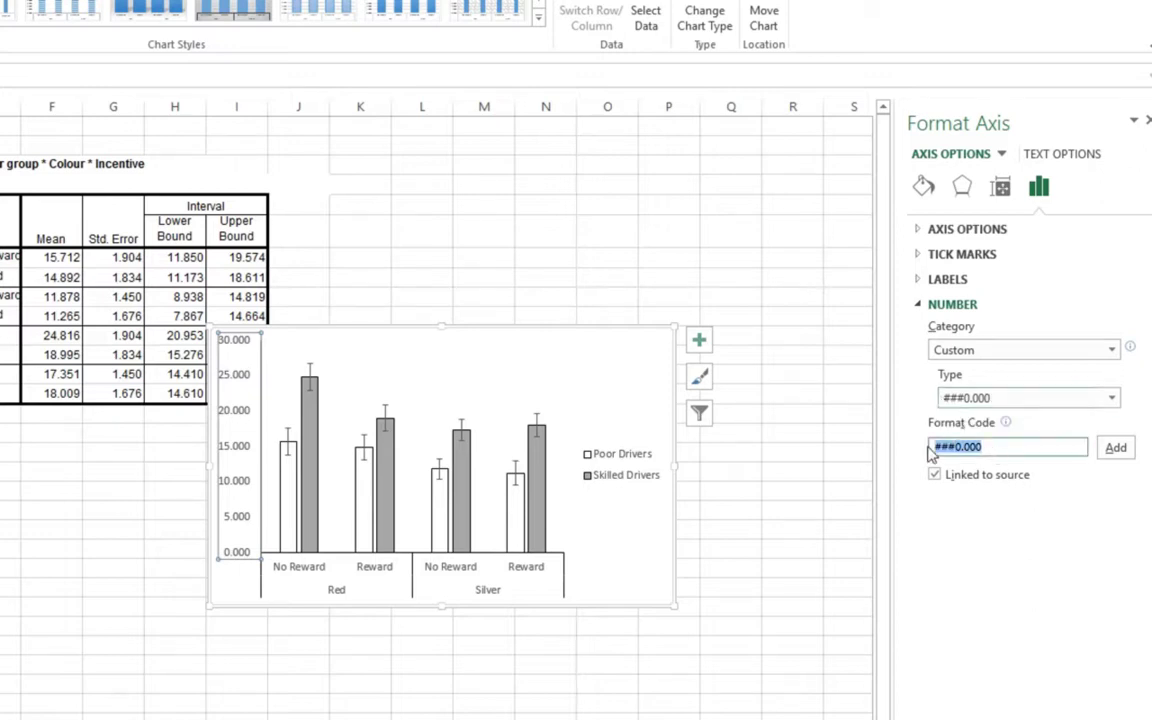
key(BackSpace)
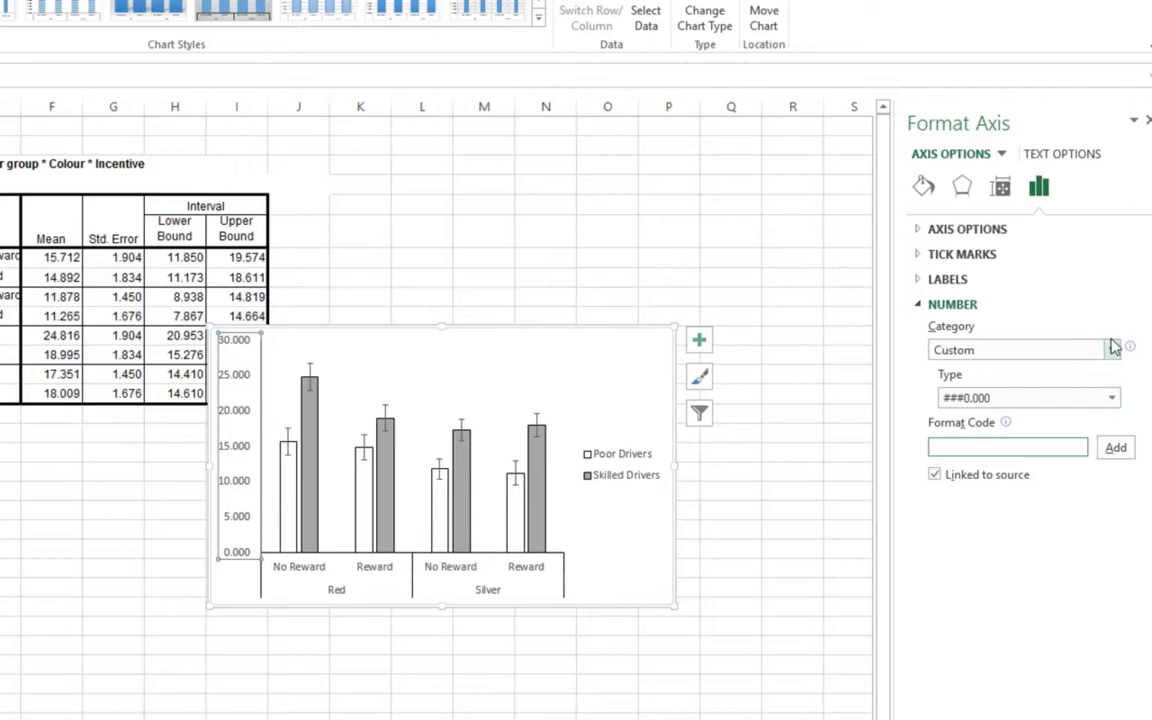
Step: Set the vertical axis labels to the Number format with 0 decimal places
click(1110, 352)
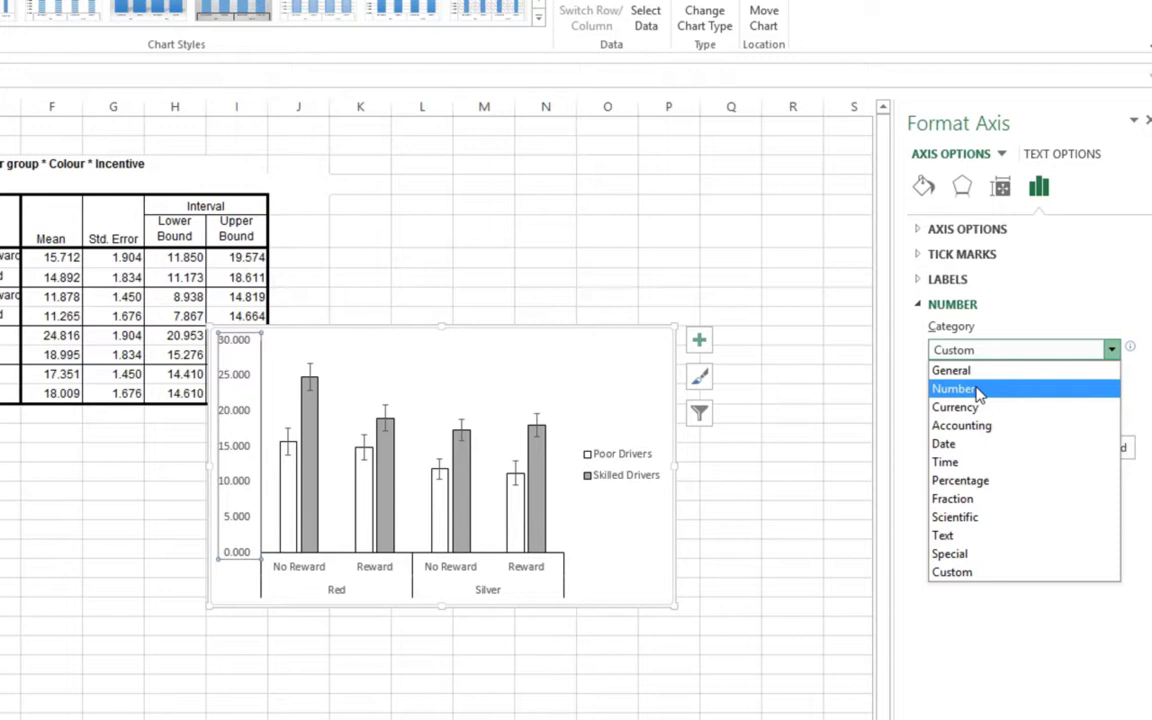
click(978, 391)
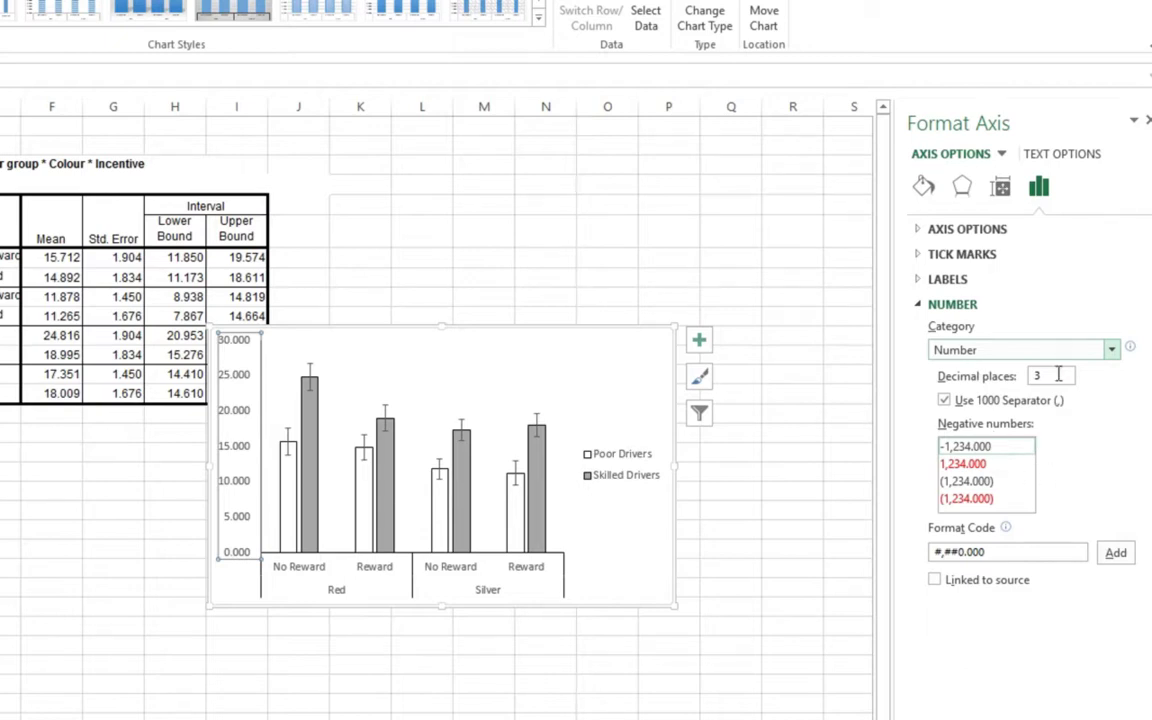
drag(1054, 375, 1027, 376)
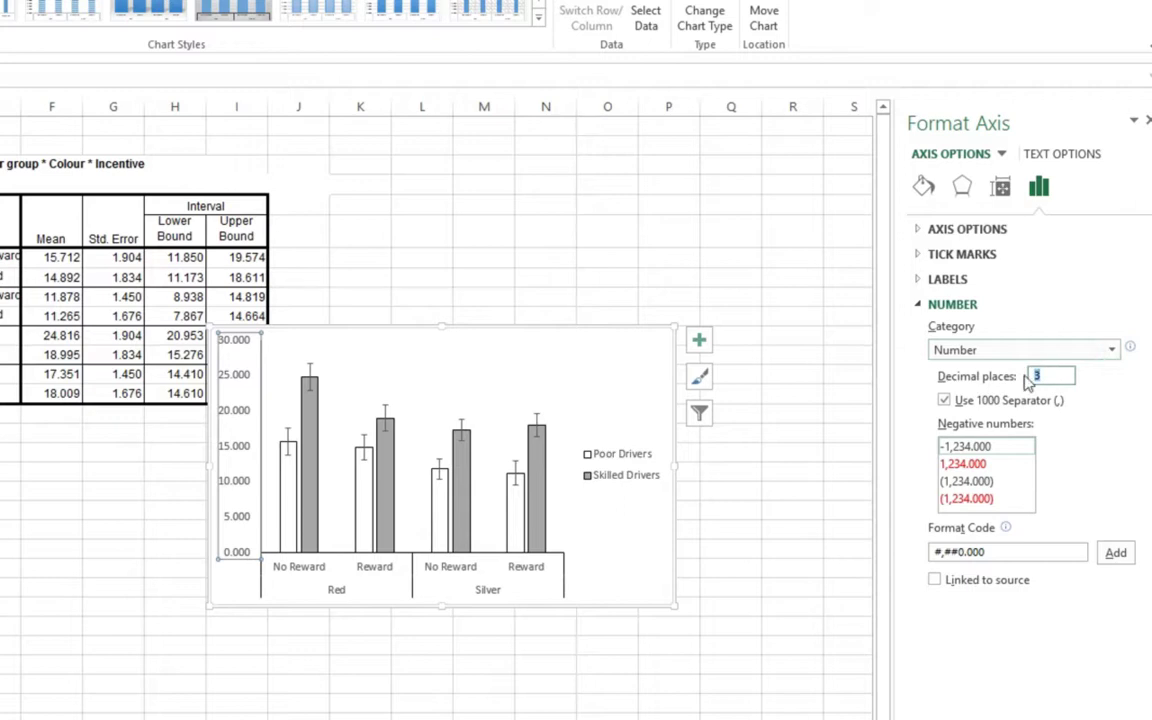
text(0)
key(Return)
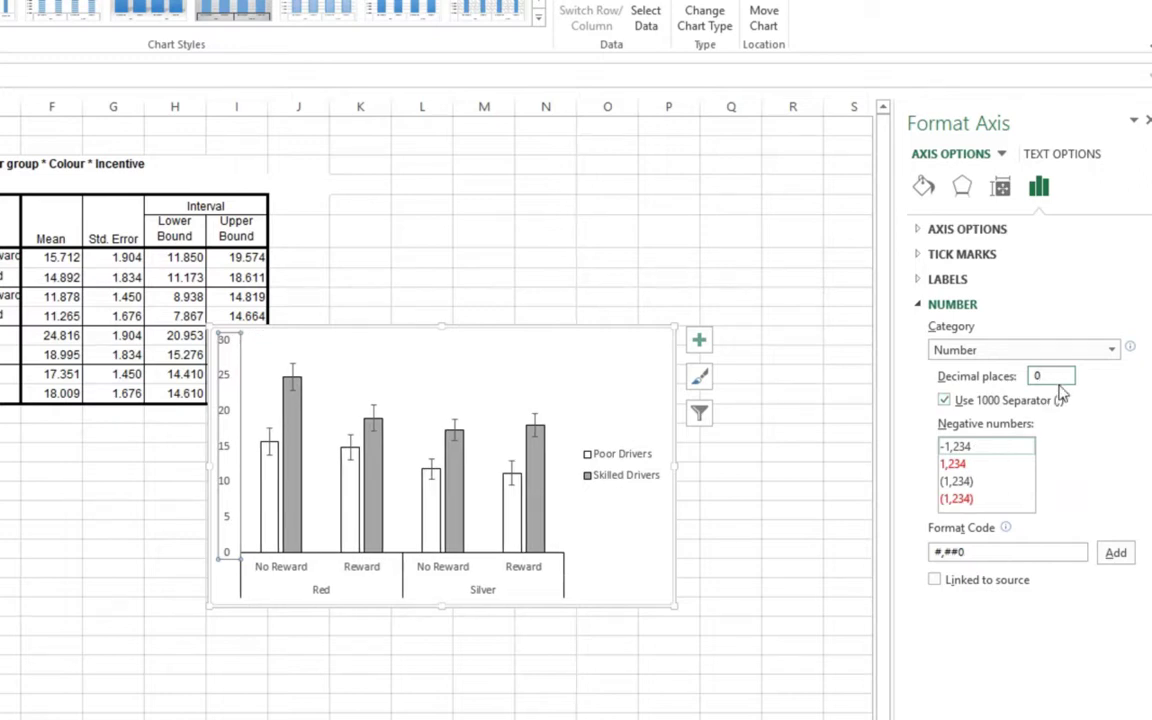
Step: Set all text in the chart to Times New Roman at 12 points
click(666, 550)
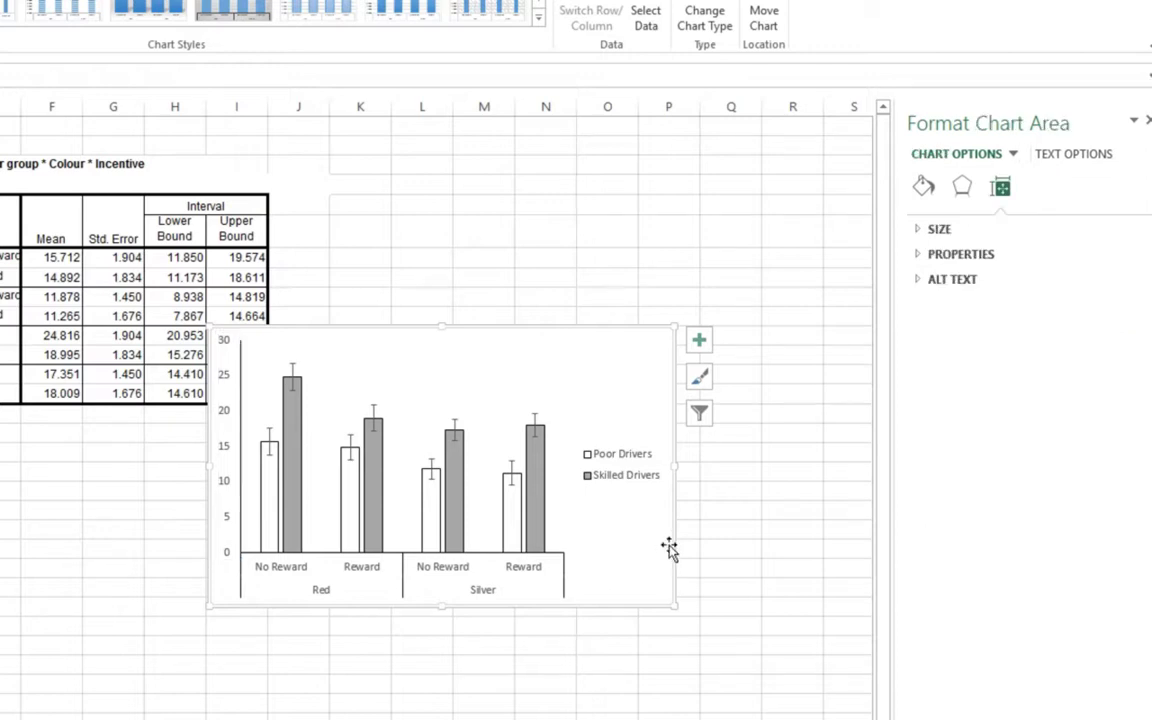
drag(669, 549, 669, 545)
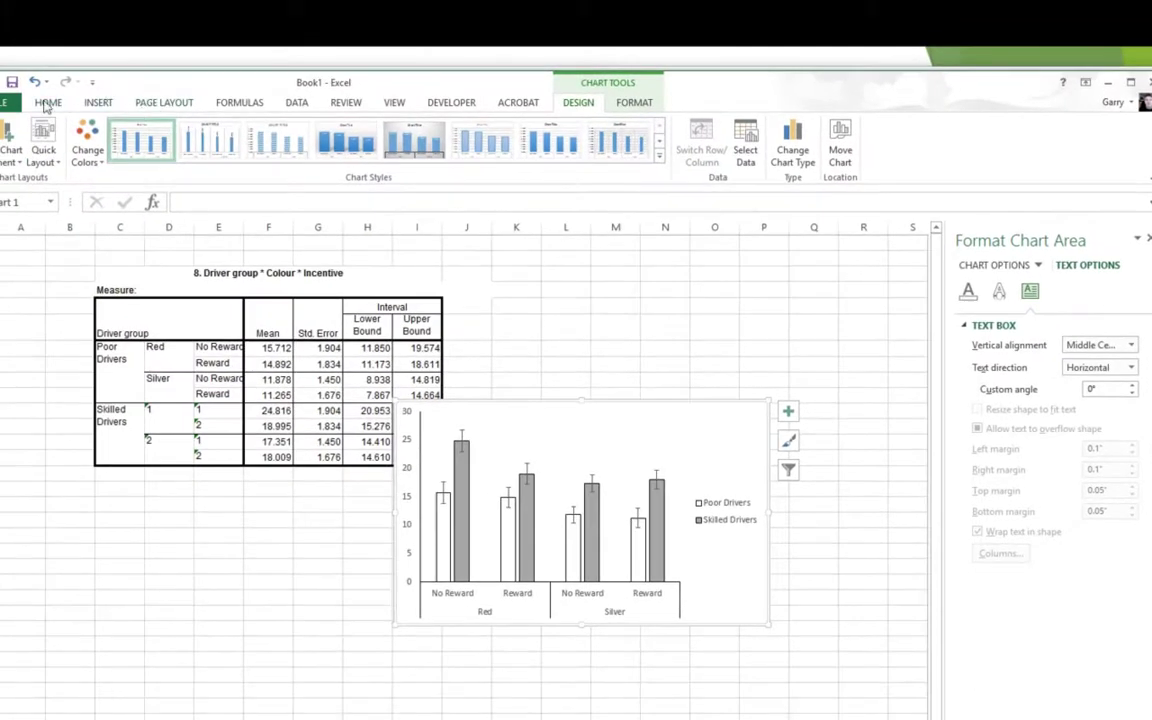
click(47, 103)
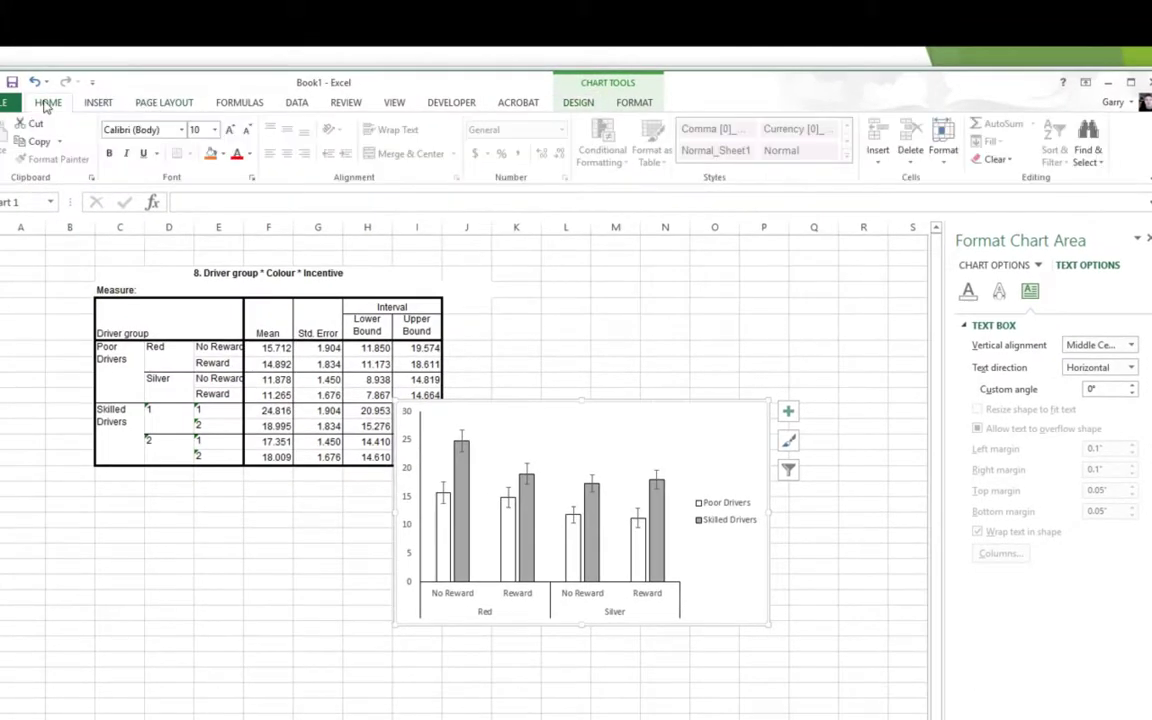
click(182, 130)
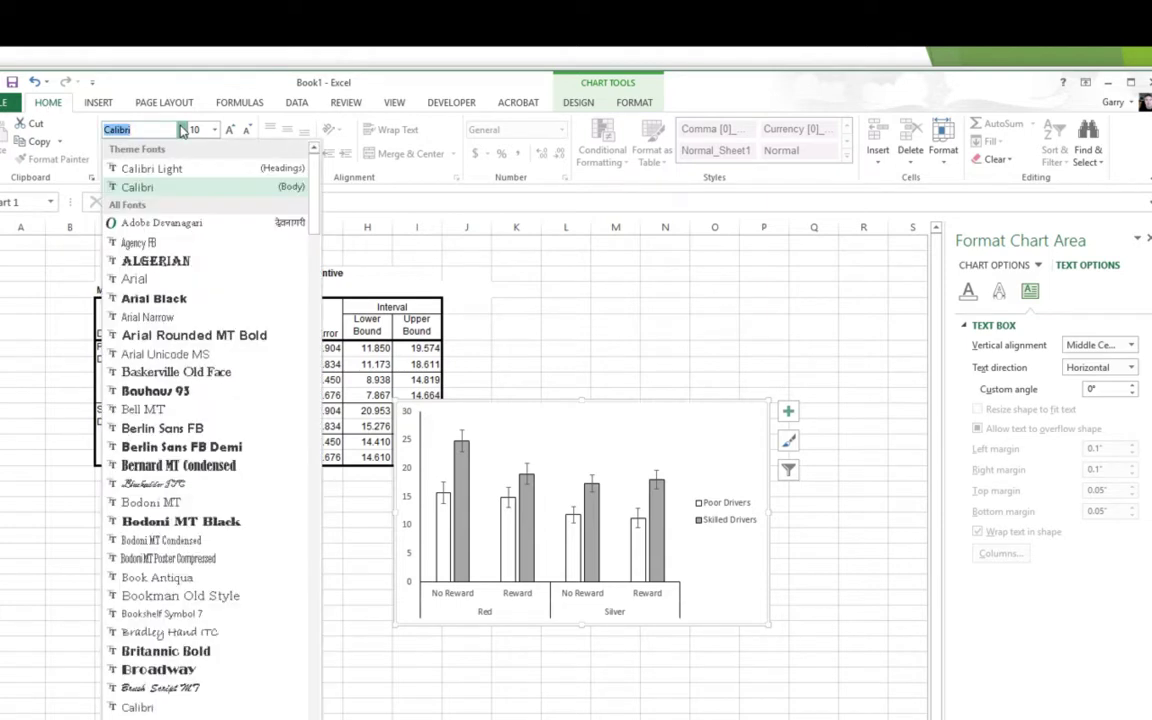
scroll(222, 357, down, 7)
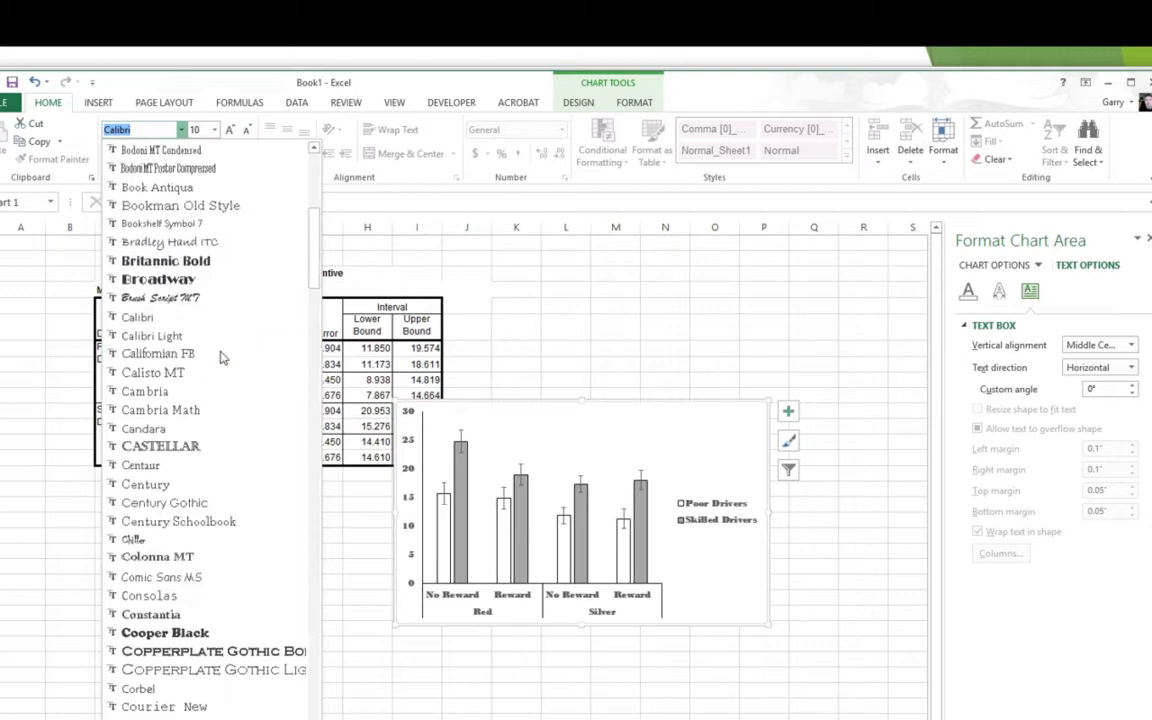
scroll(222, 357, down, 20)
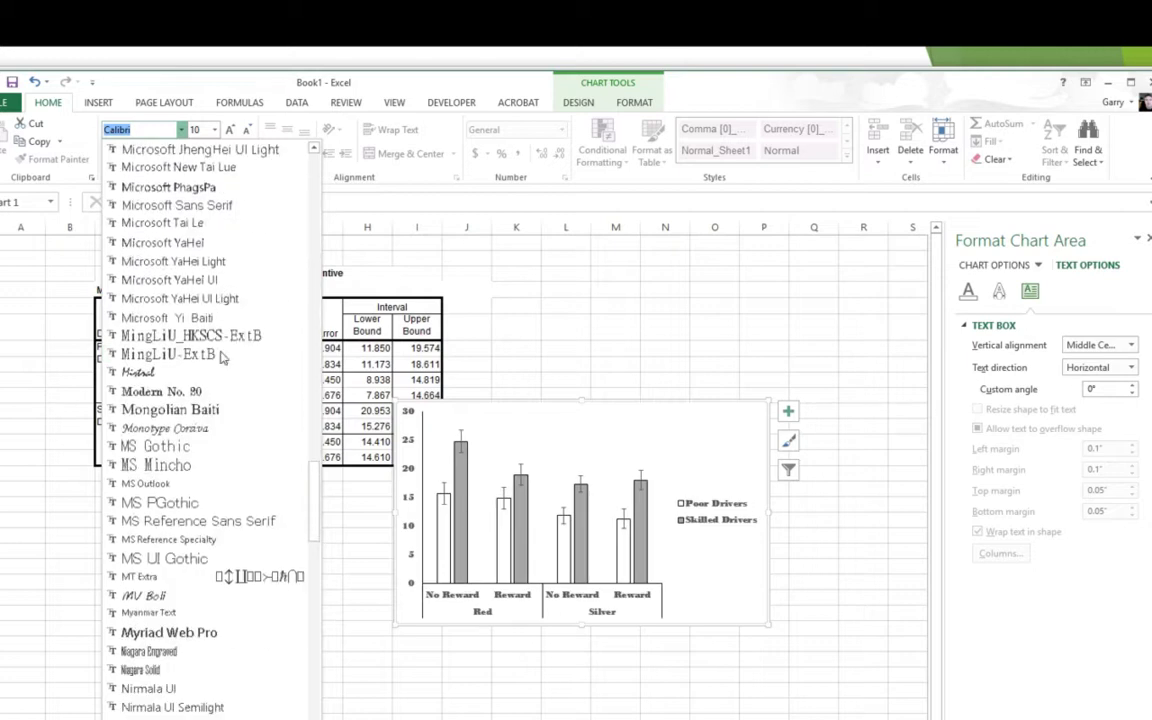
scroll(222, 357, down, 12)
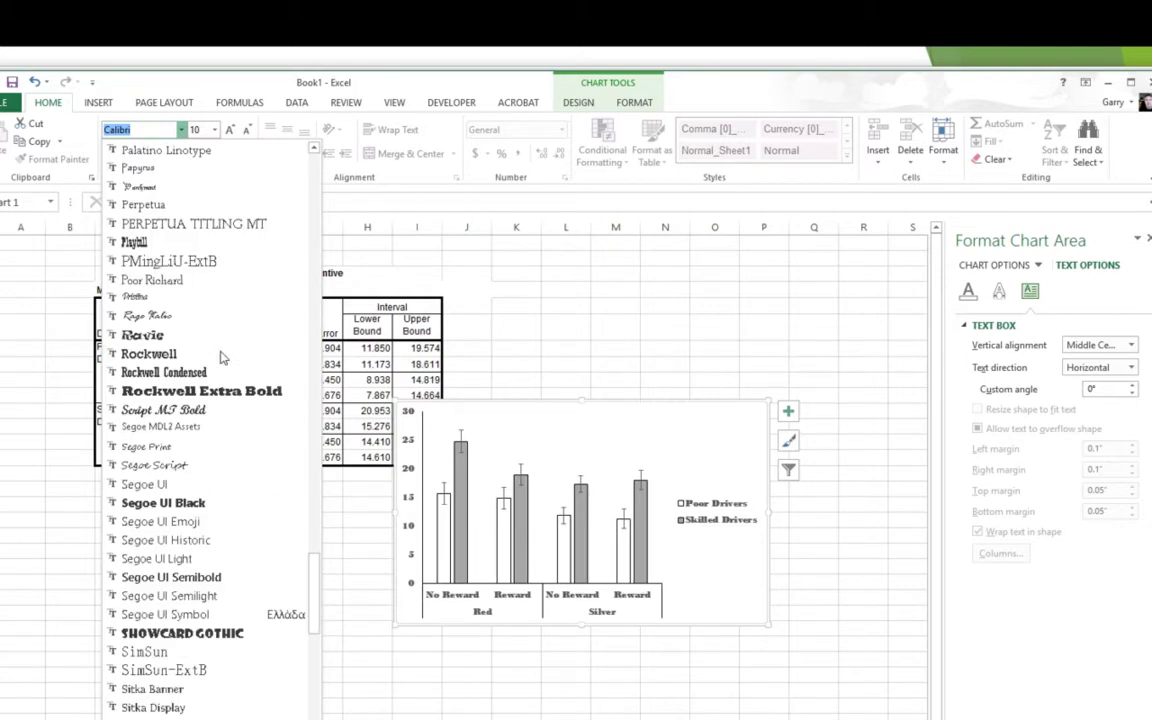
scroll(222, 357, down, 6)
click(215, 608)
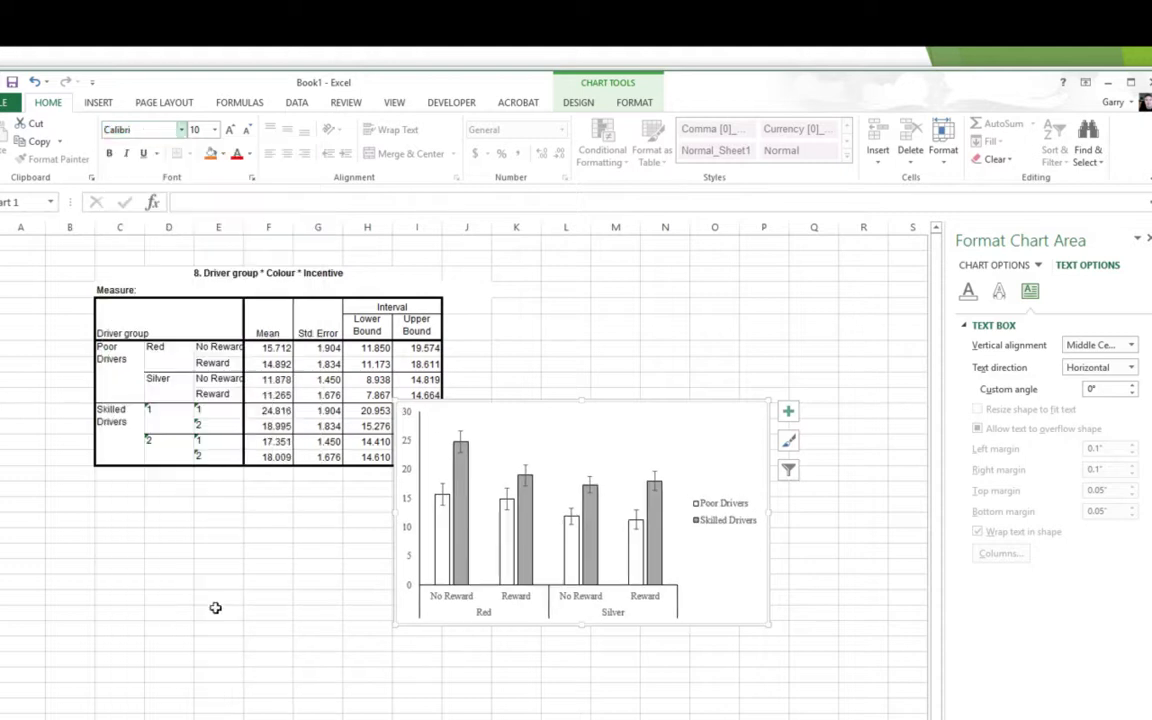
click(214, 130)
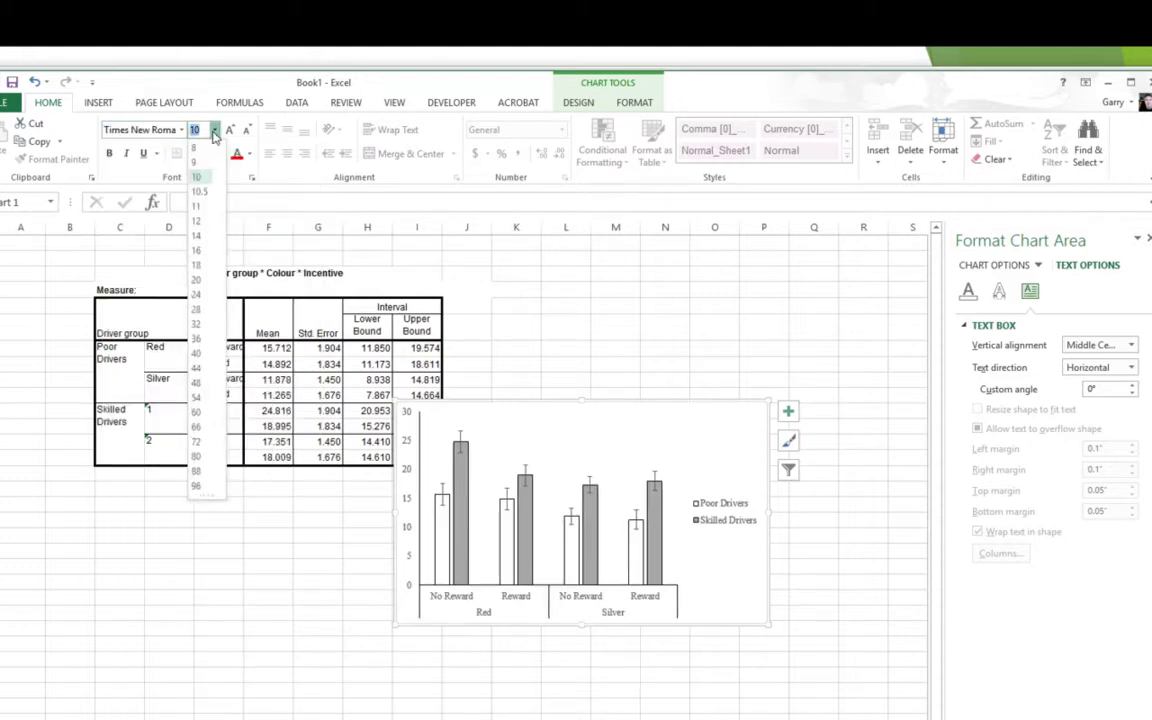
click(198, 221)
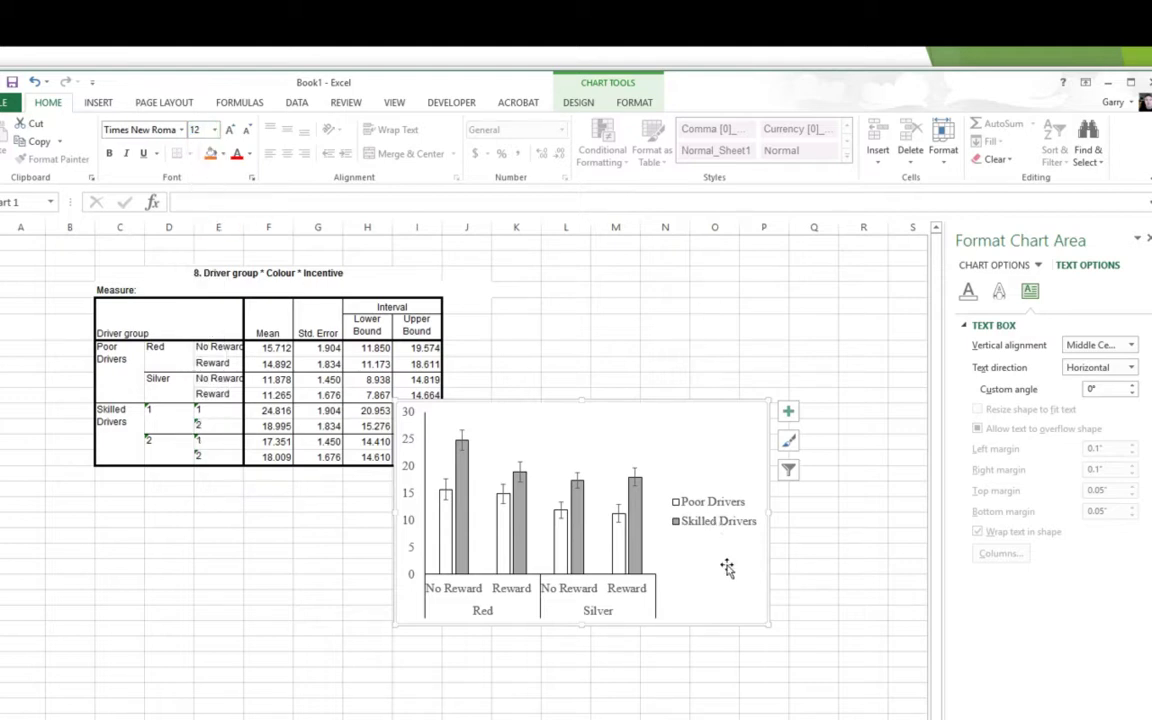
Step: Place the legend at the top of the chart and shift it slightly down and to the right, closer to the columns
click(714, 526)
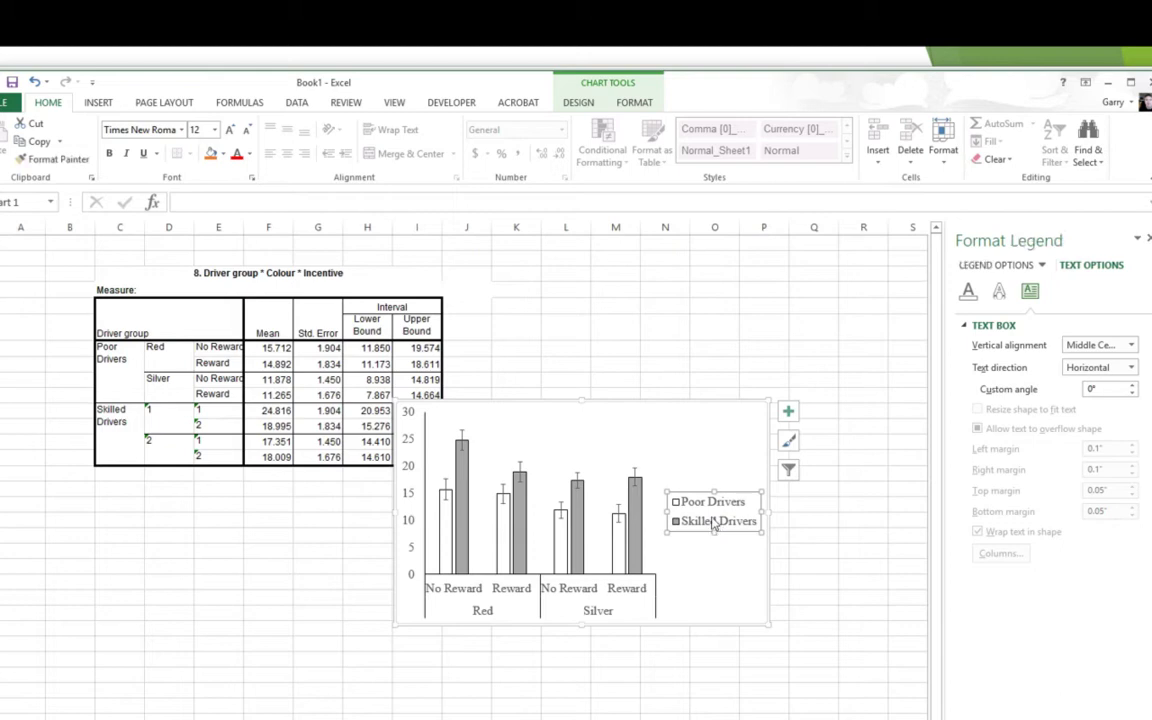
click(968, 290)
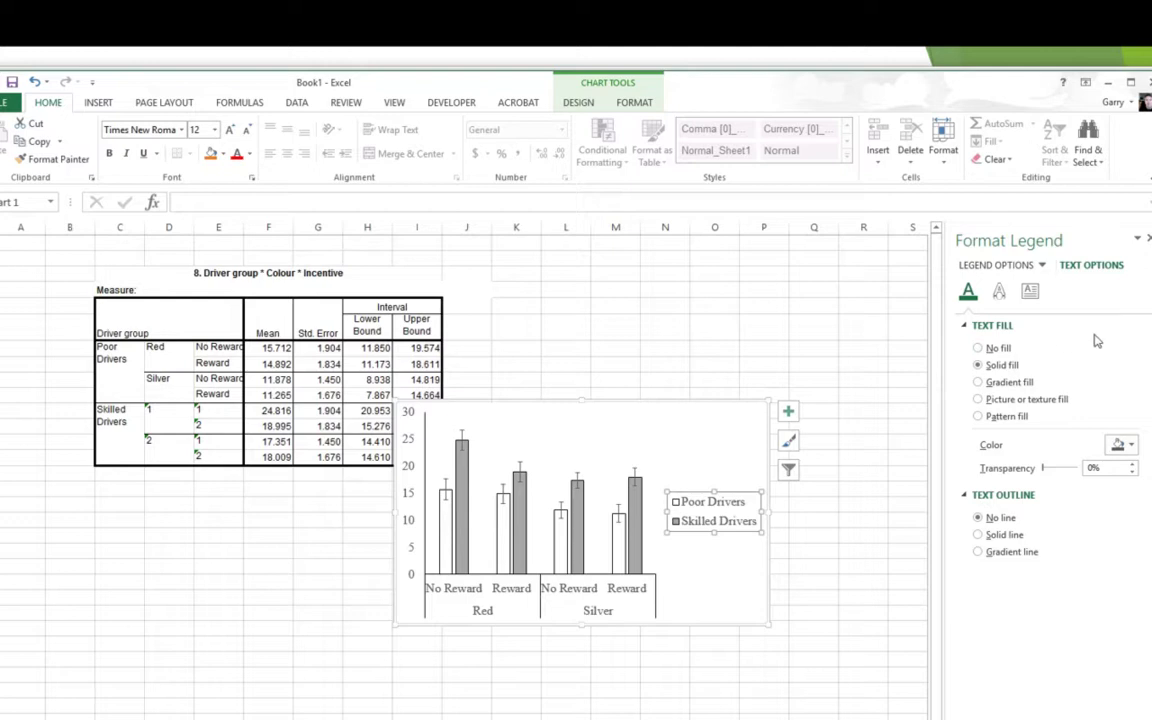
click(1021, 268)
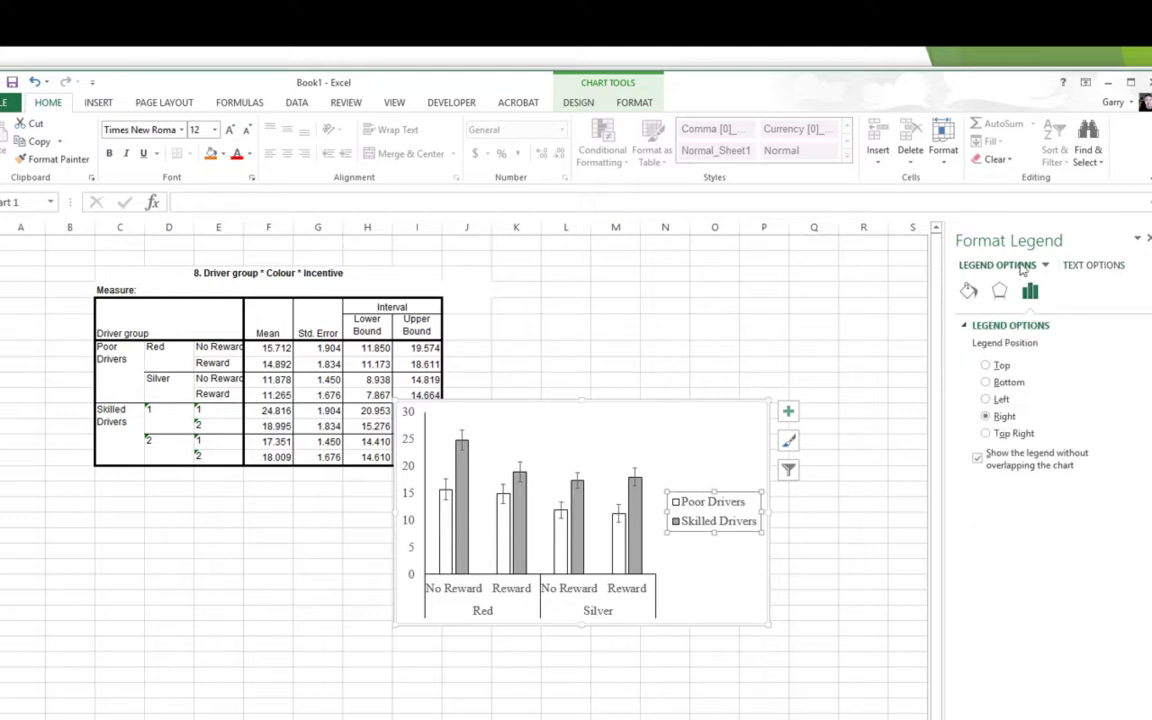
click(986, 366)
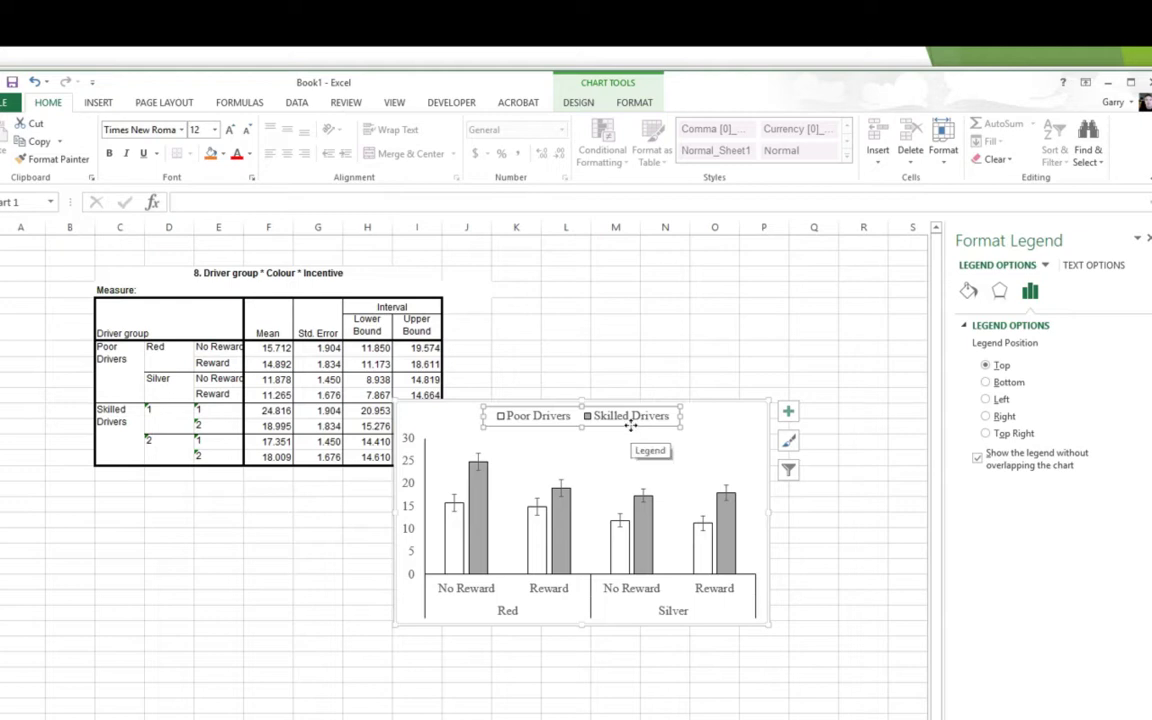
mouse_move(631, 425)
mouse_down()
mouse_move(566, 429)
mouse_move(654, 456)
mouse_move(639, 436)
mouse_up()
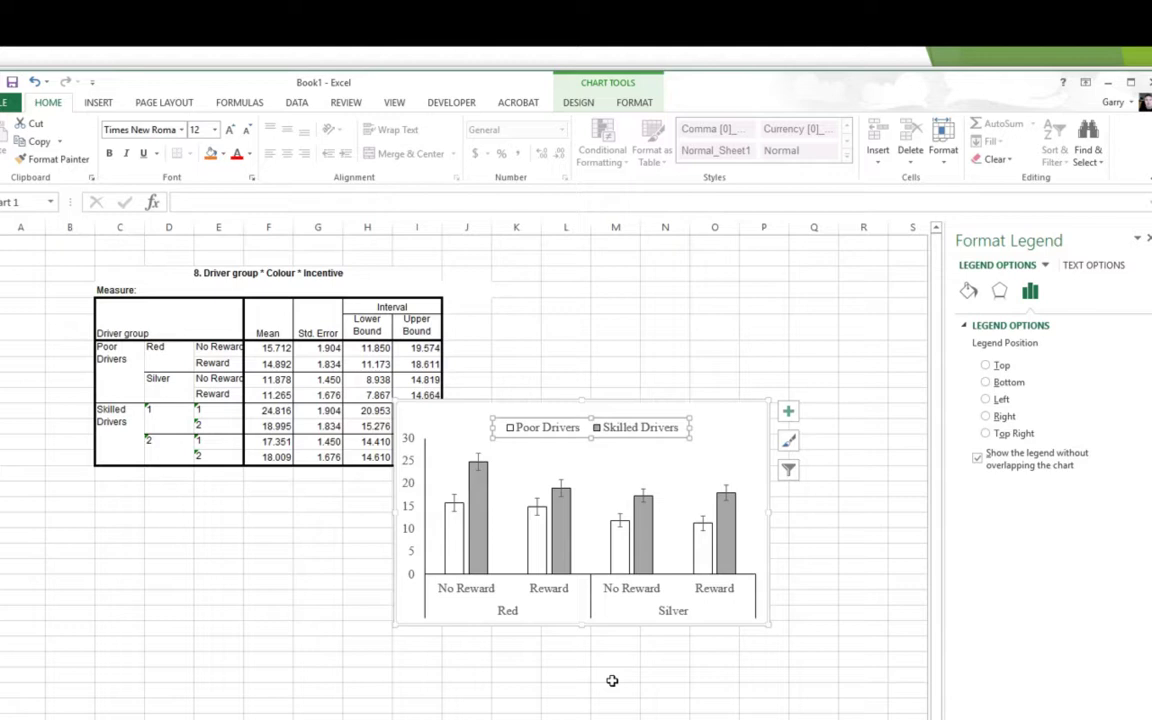
click(727, 416)
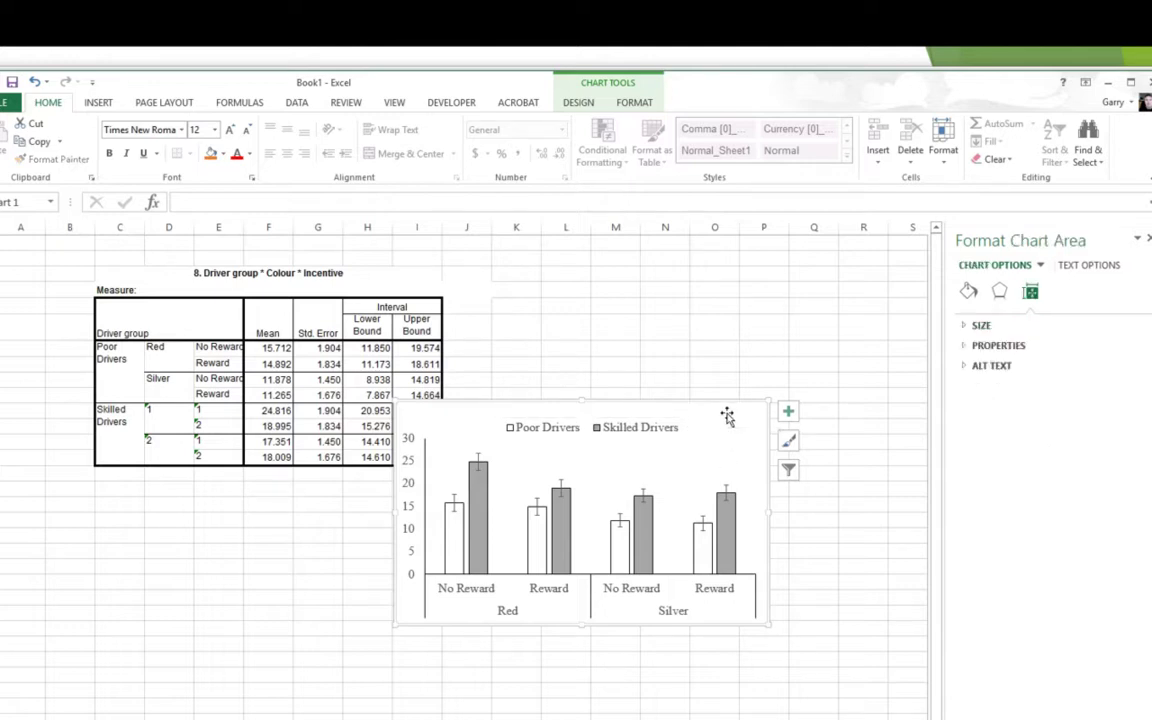
Step: Copy the finished chart, move it beside the means table level with the table's heading, and deselect it
right_click(727, 413)
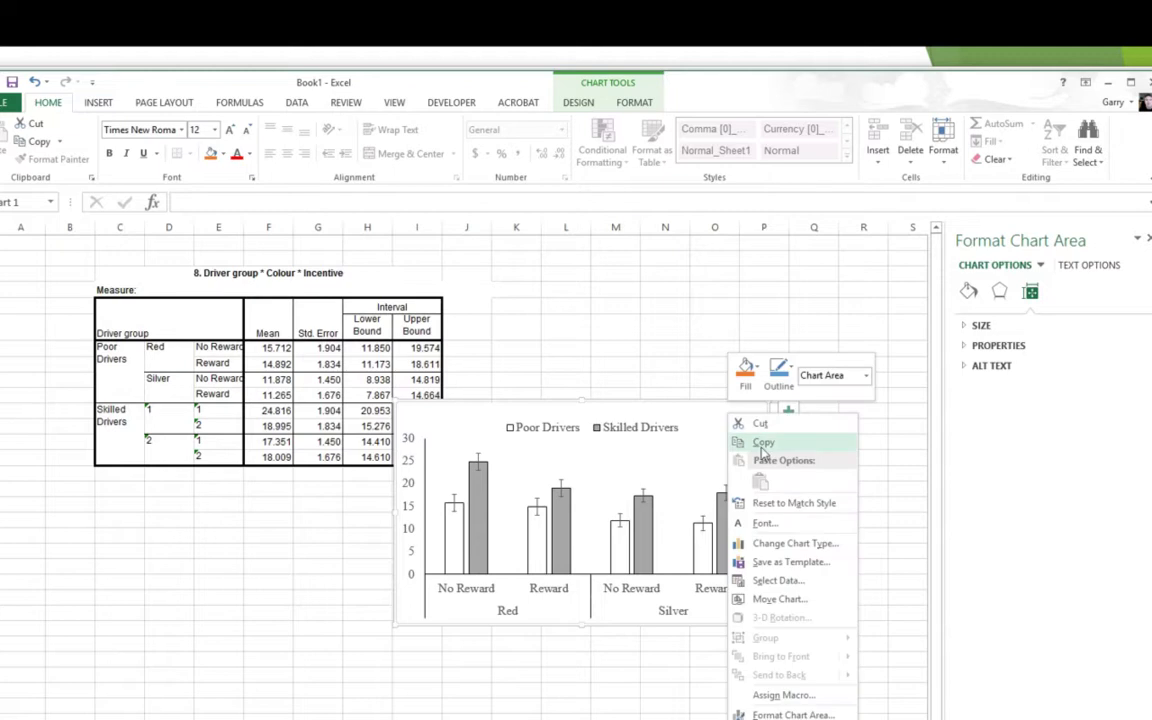
click(771, 442)
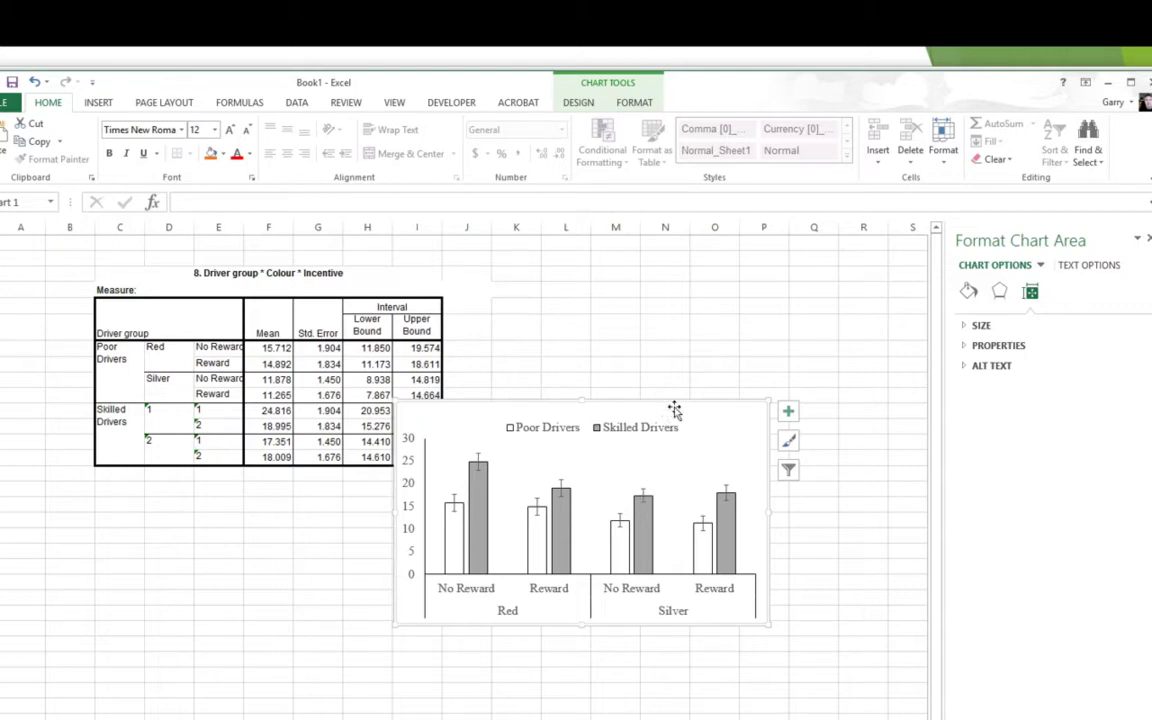
drag(681, 404, 795, 283)
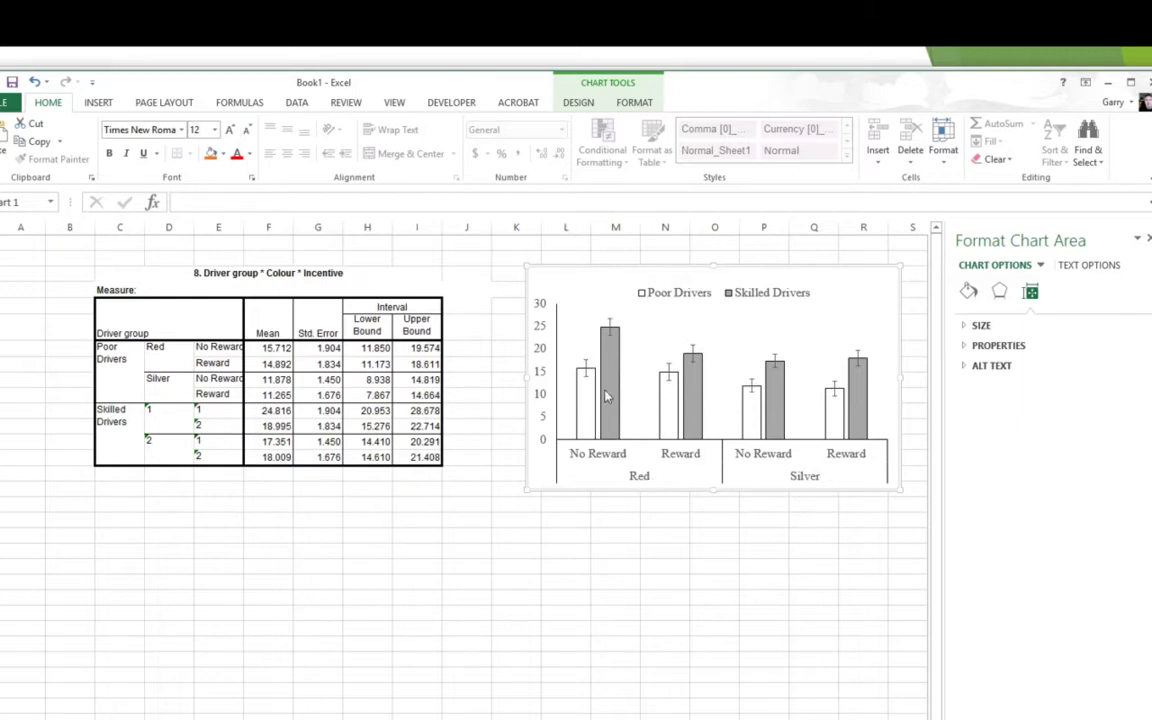
mouse_move(618, 375)
click(570, 535)
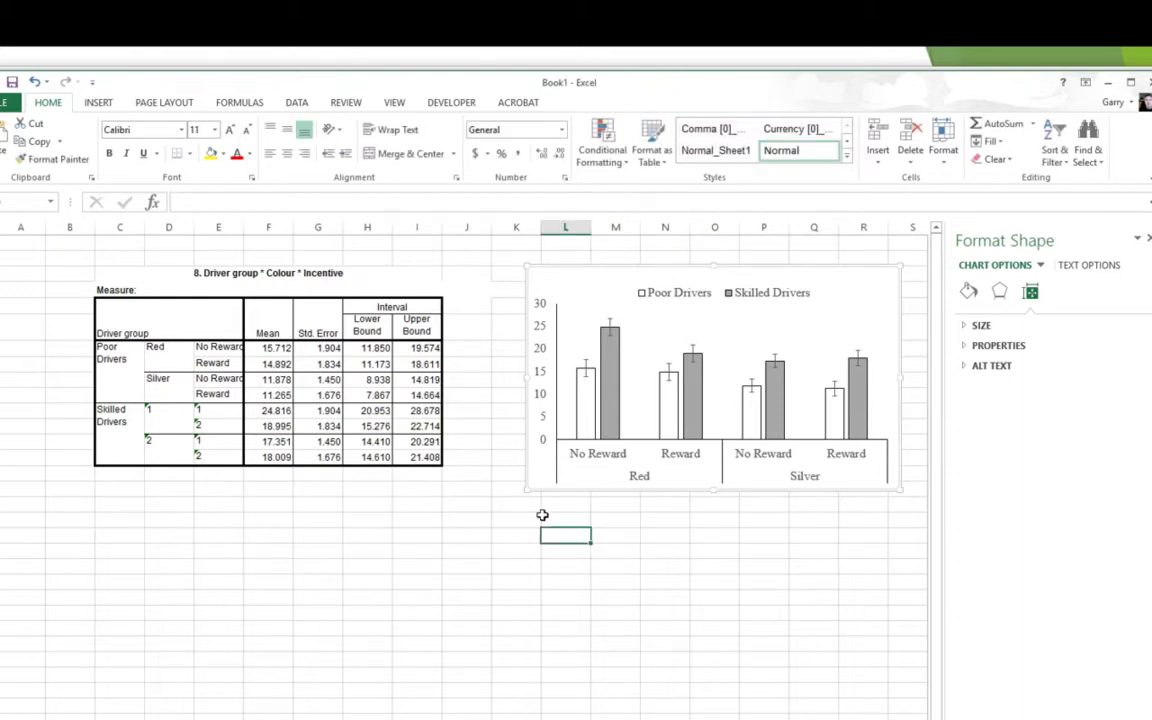
Step: Review how the Poor Drivers rows of the means table are nested by driver group, colour and incentive
drag(156, 347, 264, 397)
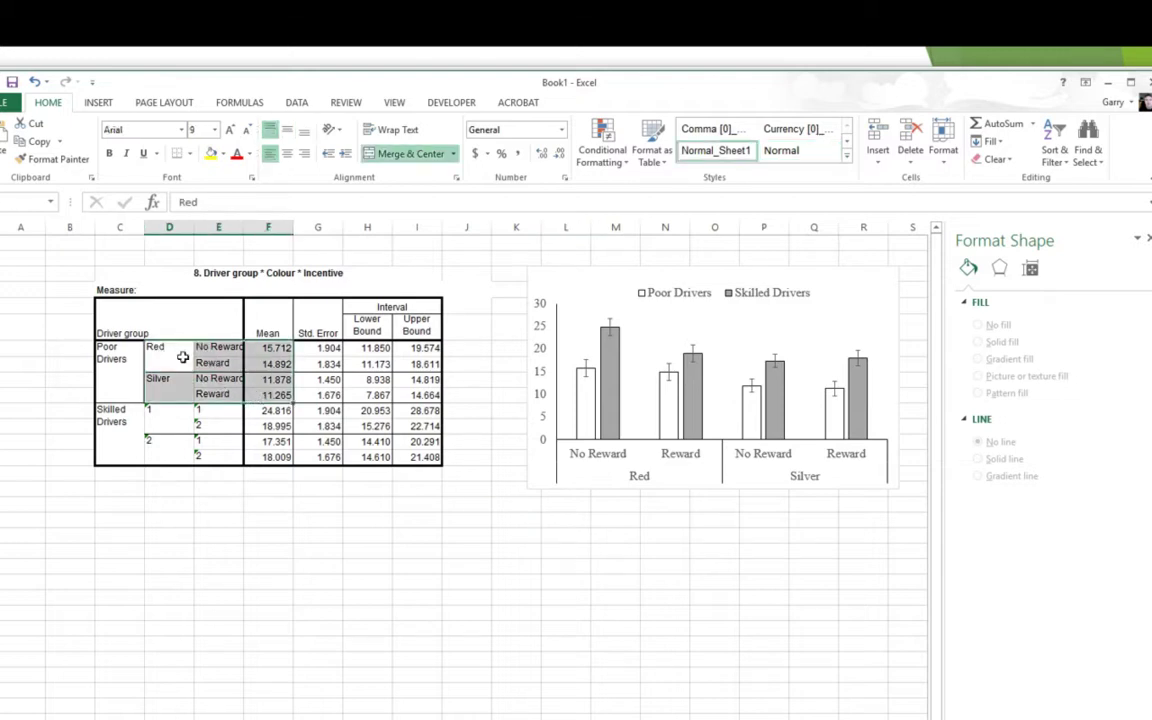
click(115, 362)
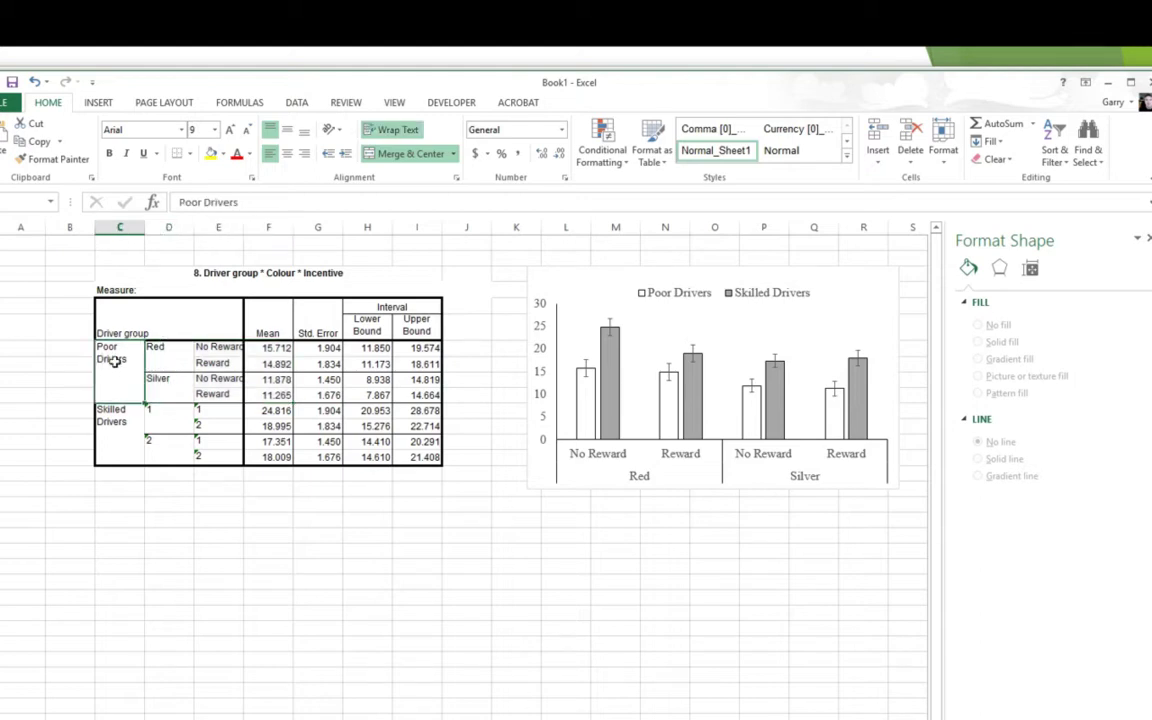
click(160, 357)
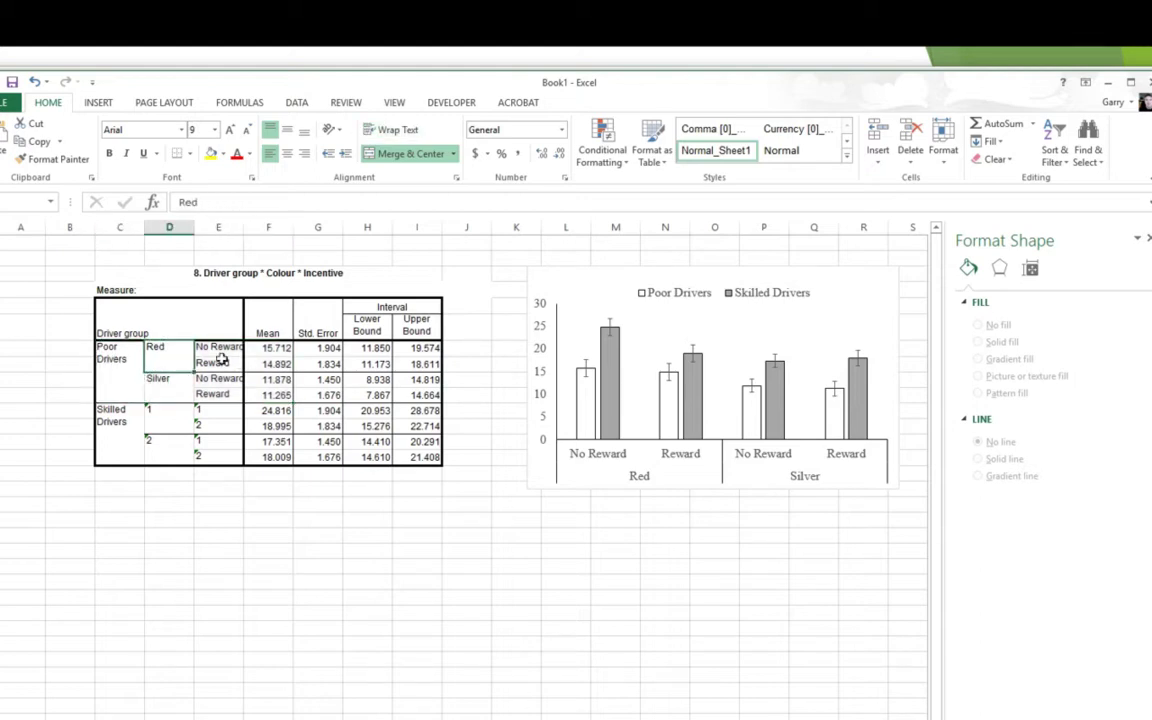
click(215, 361)
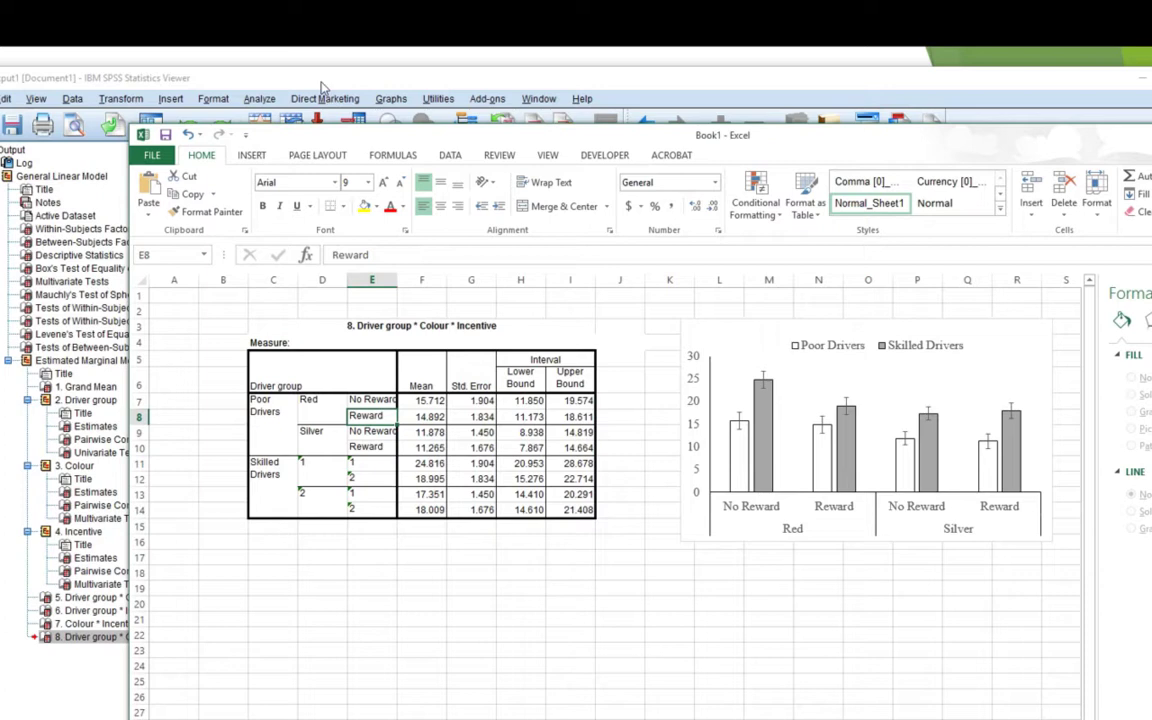
Step: Switch to the SPSS output viewer and copy the GLM syntax from the log at the start of the output into a new syntax file
click(322, 88)
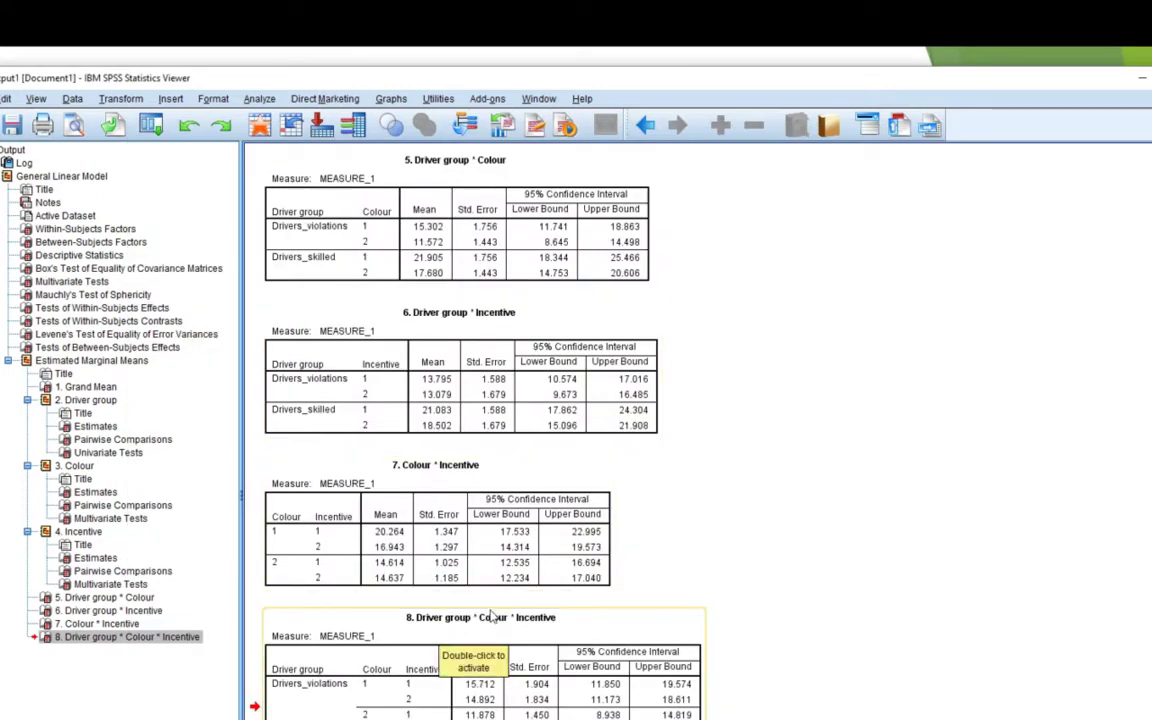
click(548, 626)
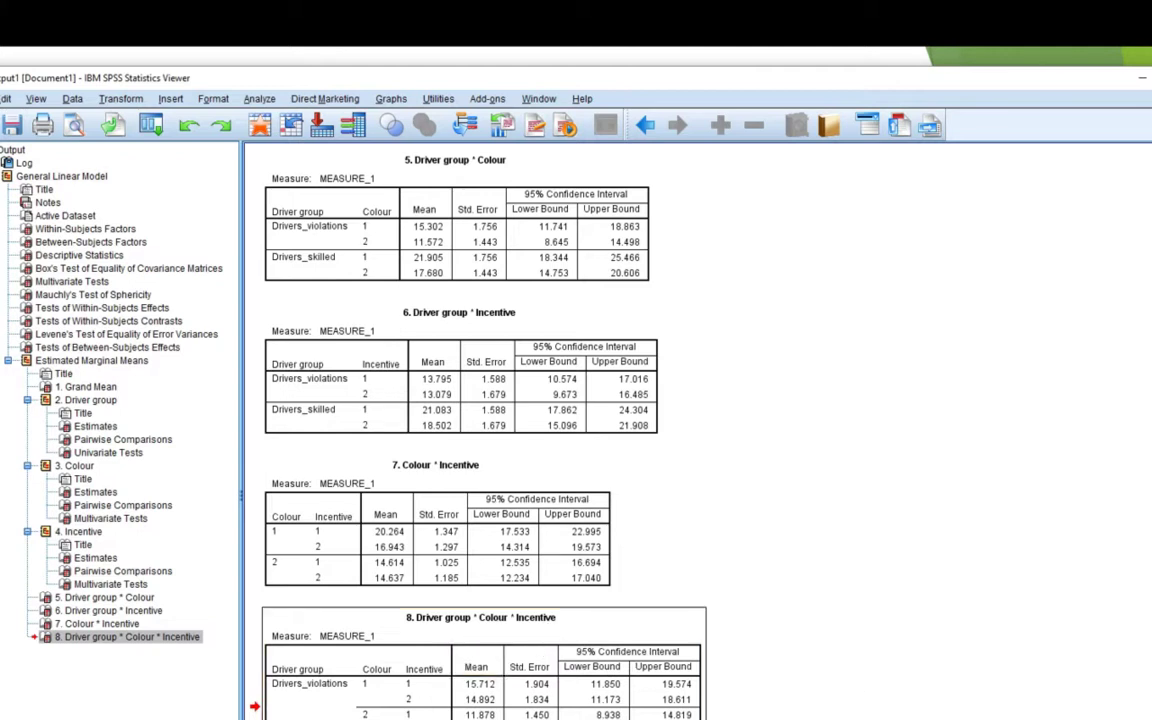
scroll(690, 430, up, 20)
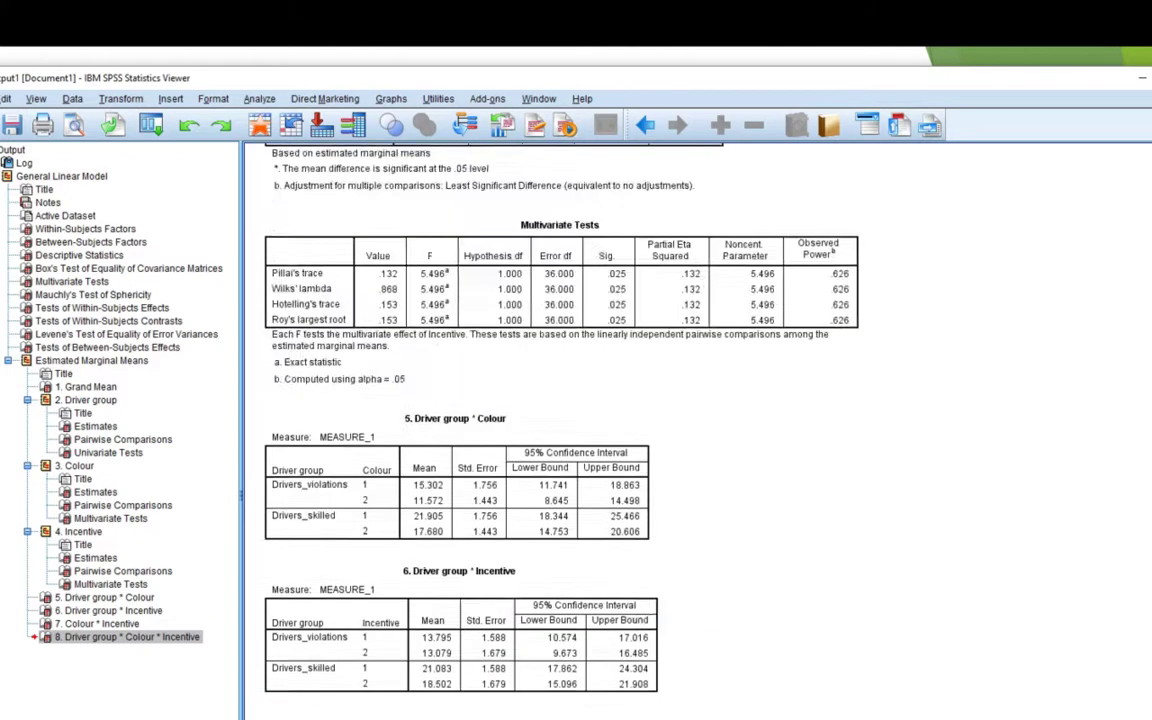
scroll(557, 433, up, 5)
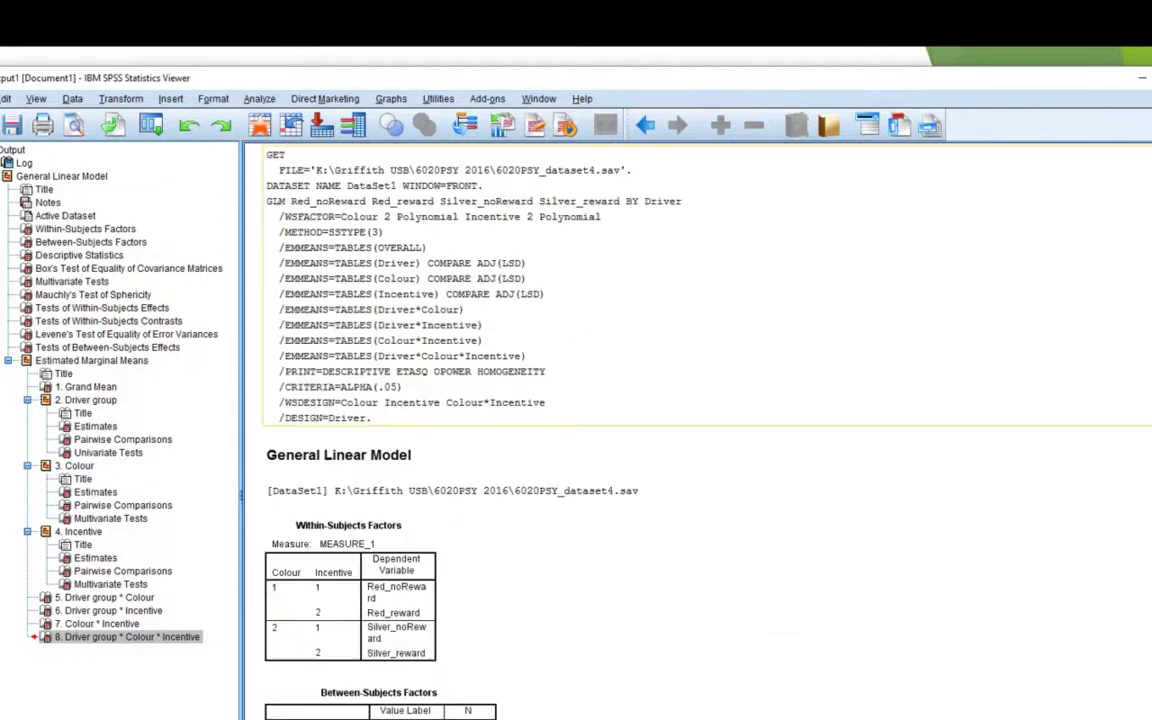
double_click(390, 340)
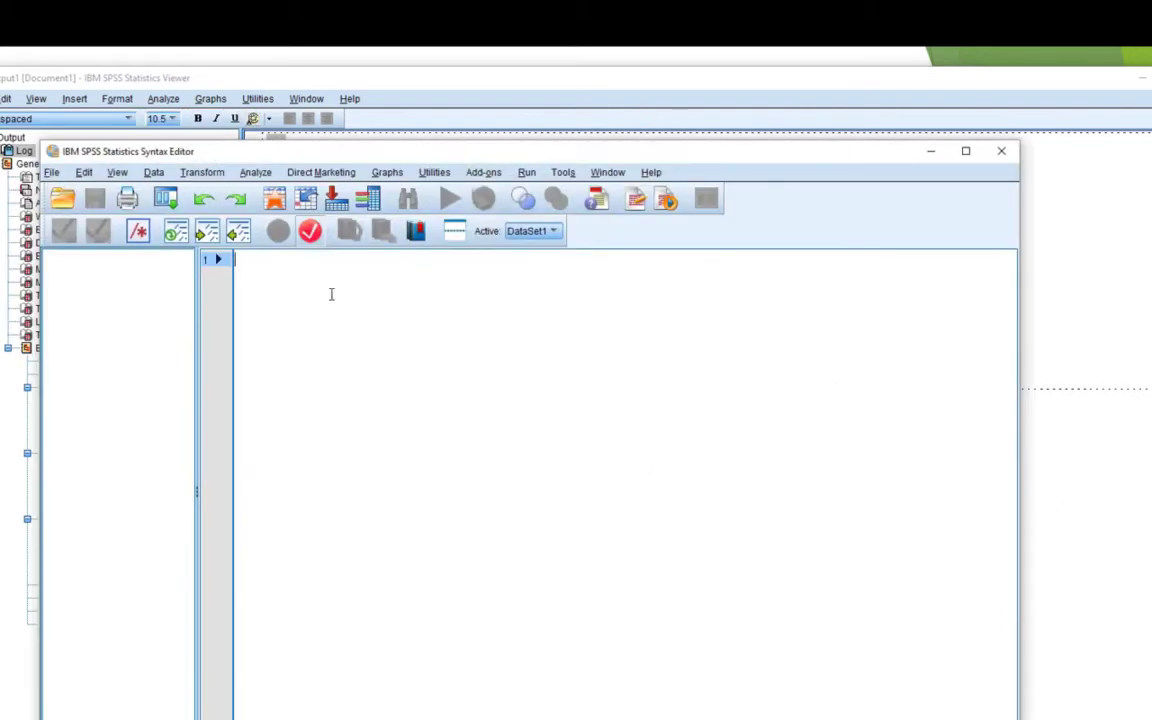
right_click(330, 296)
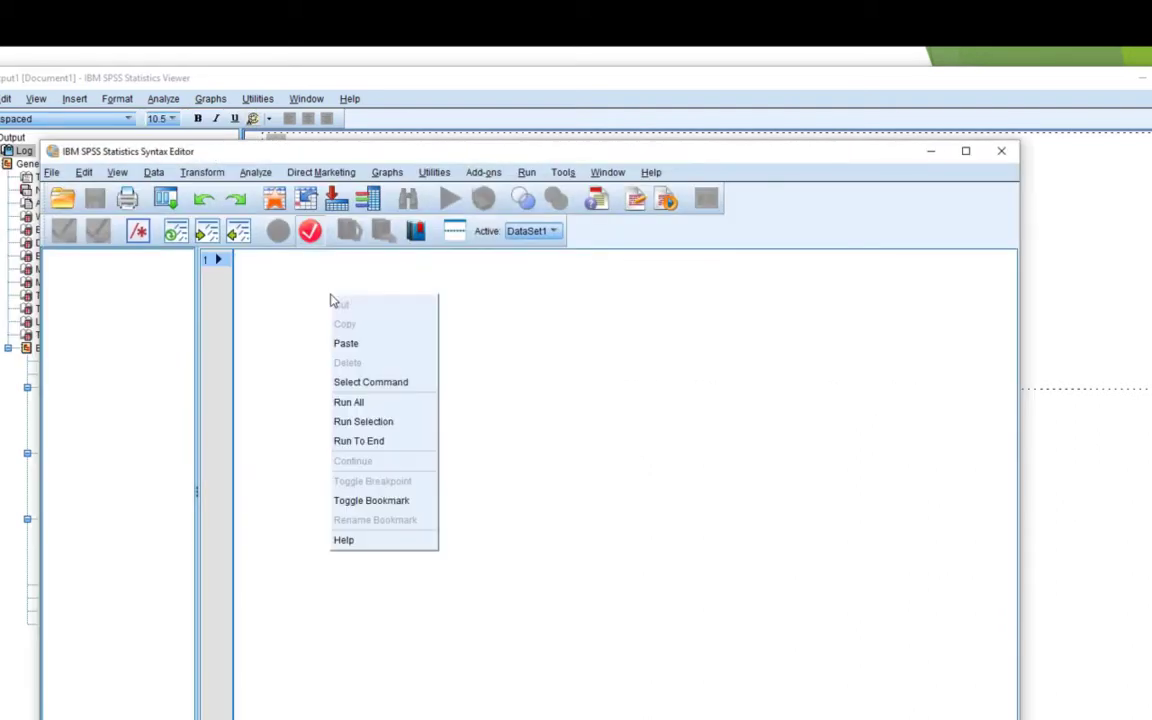
click(347, 344)
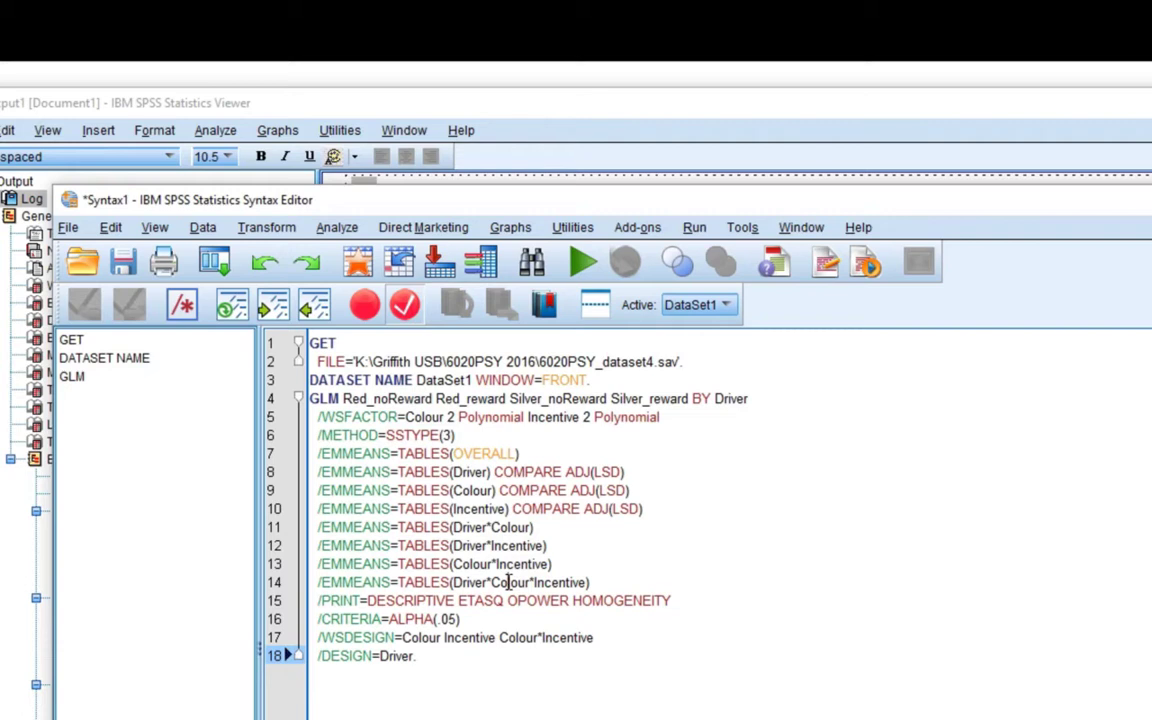
Step: Reorder the factors of the three-way EMMEANS line in the syntax to TABLES(Colour*Driver*Incentive)
double_click(509, 582)
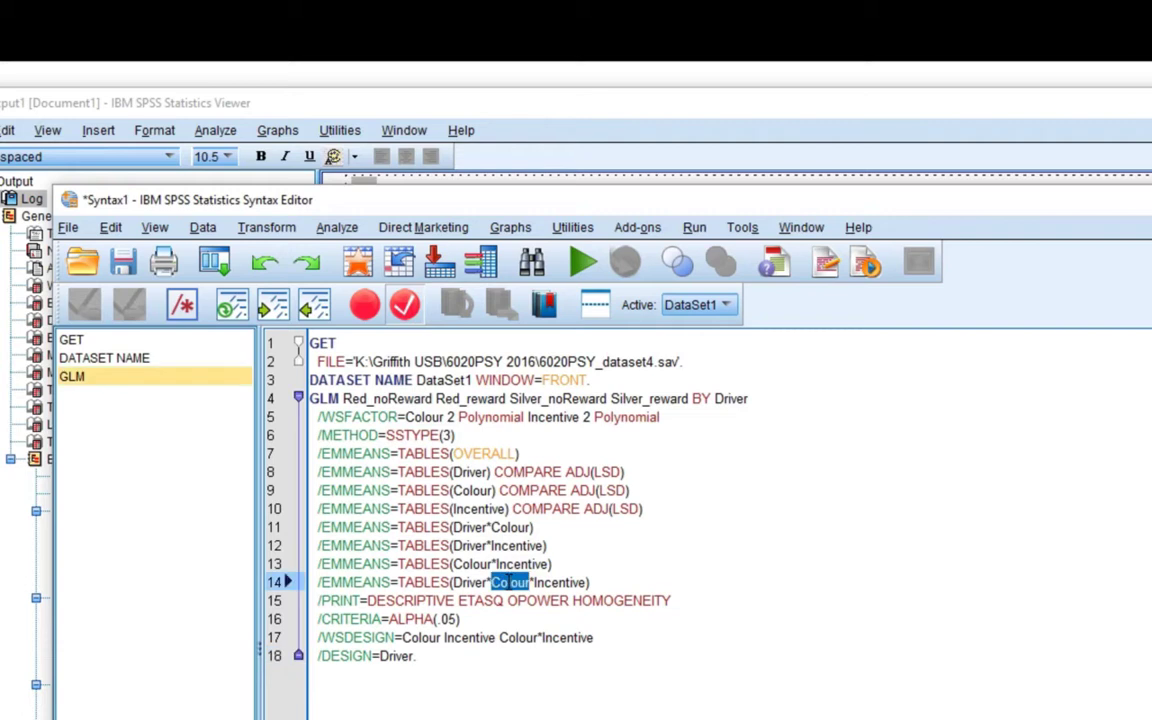
drag(510, 582, 453, 583)
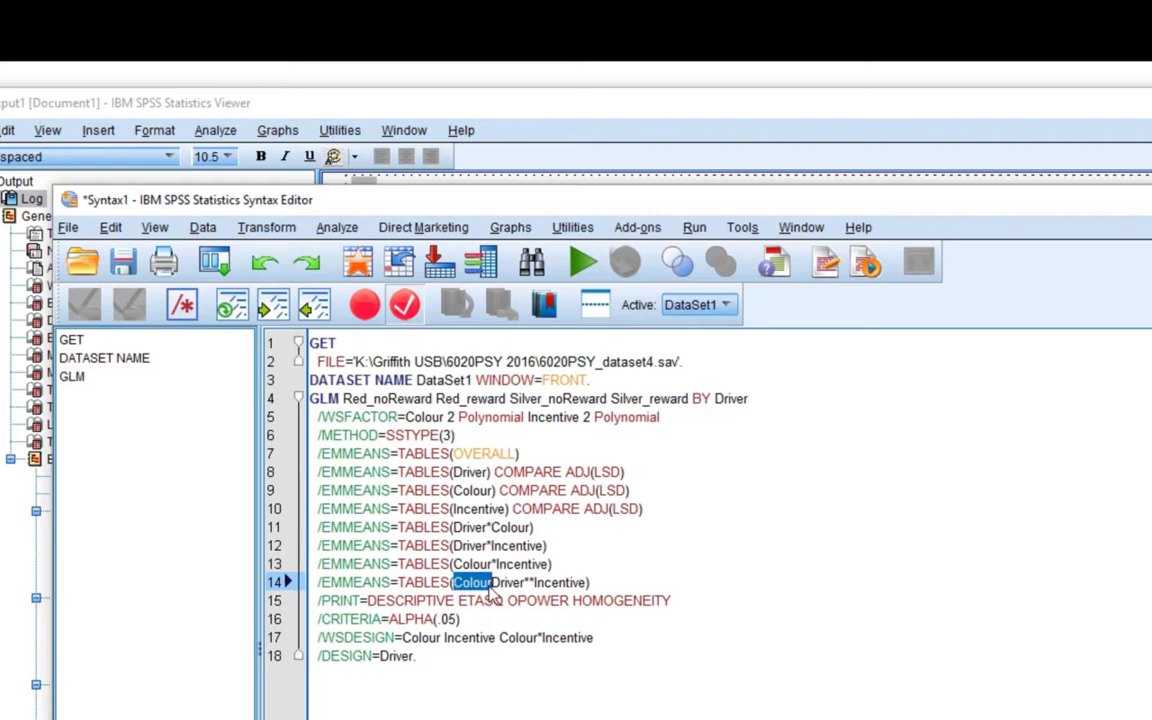
click(503, 591)
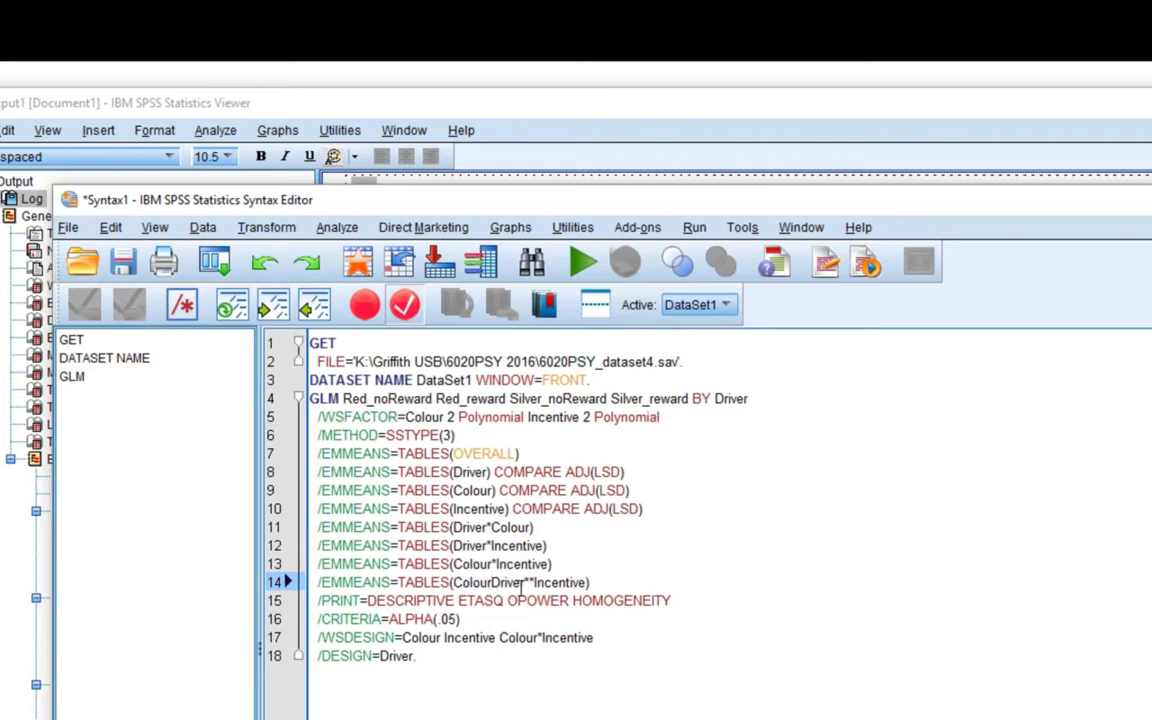
text(*)
click(521, 589)
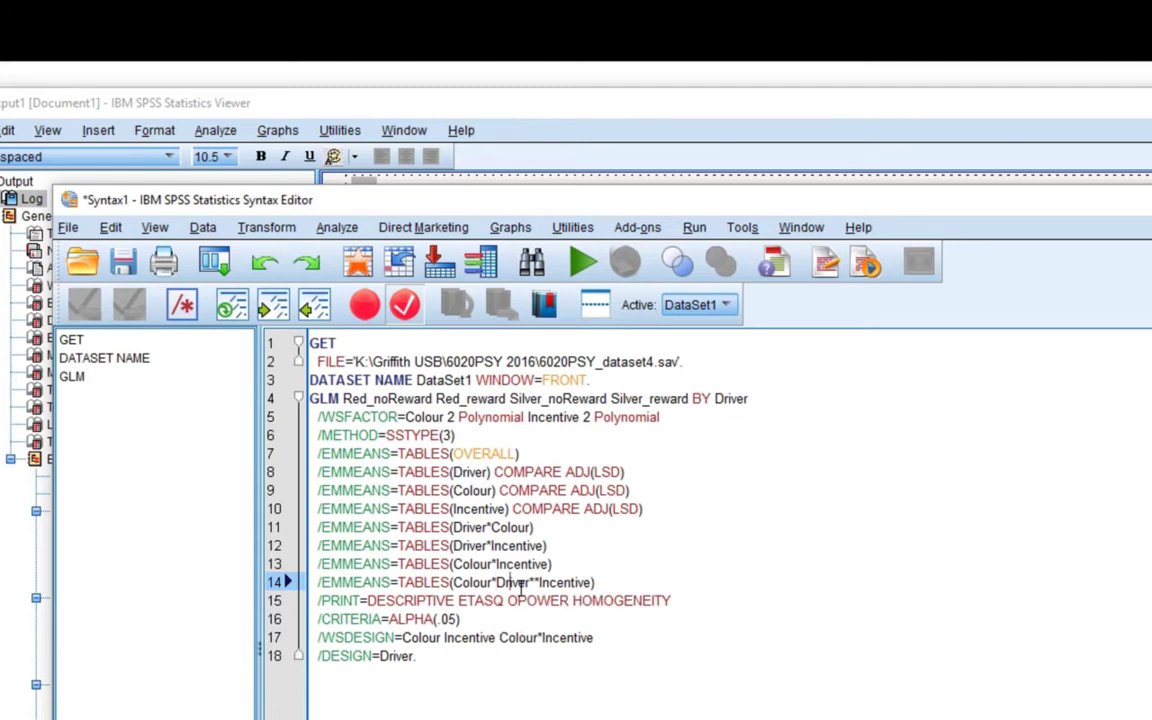
key(BackSpace)
click(522, 668)
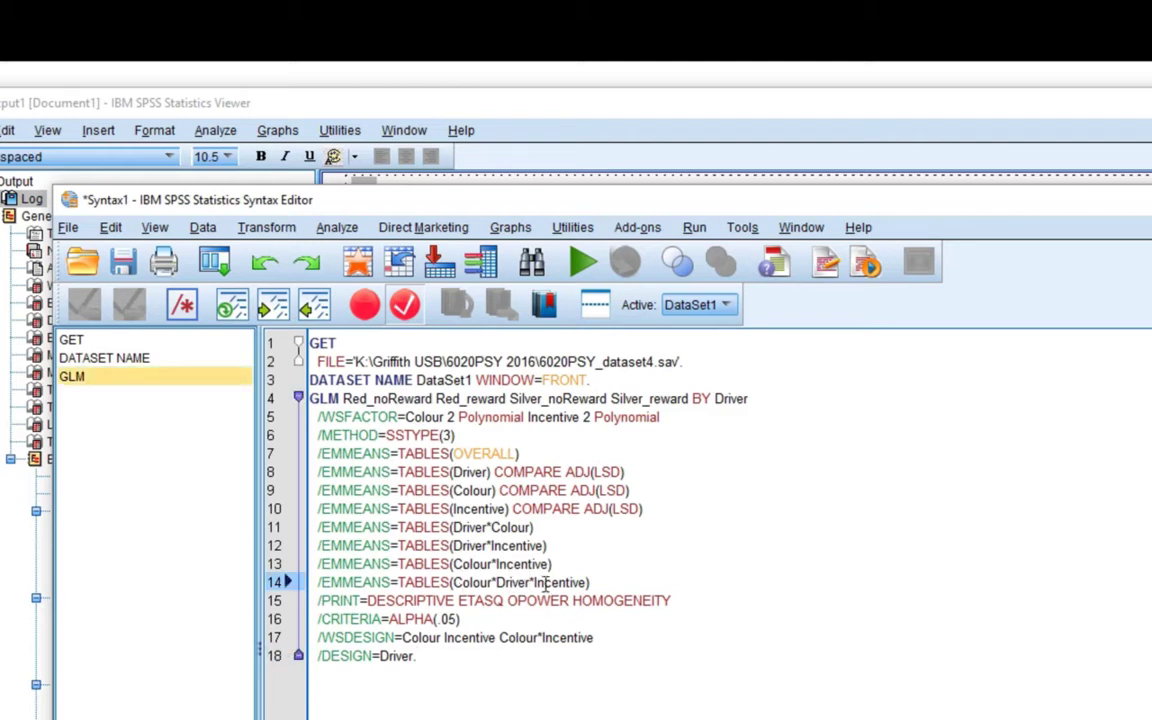
Step: Run the edited GLM command, from the GLM line through /DESIGN=Driver
drag(594, 583, 303, 587)
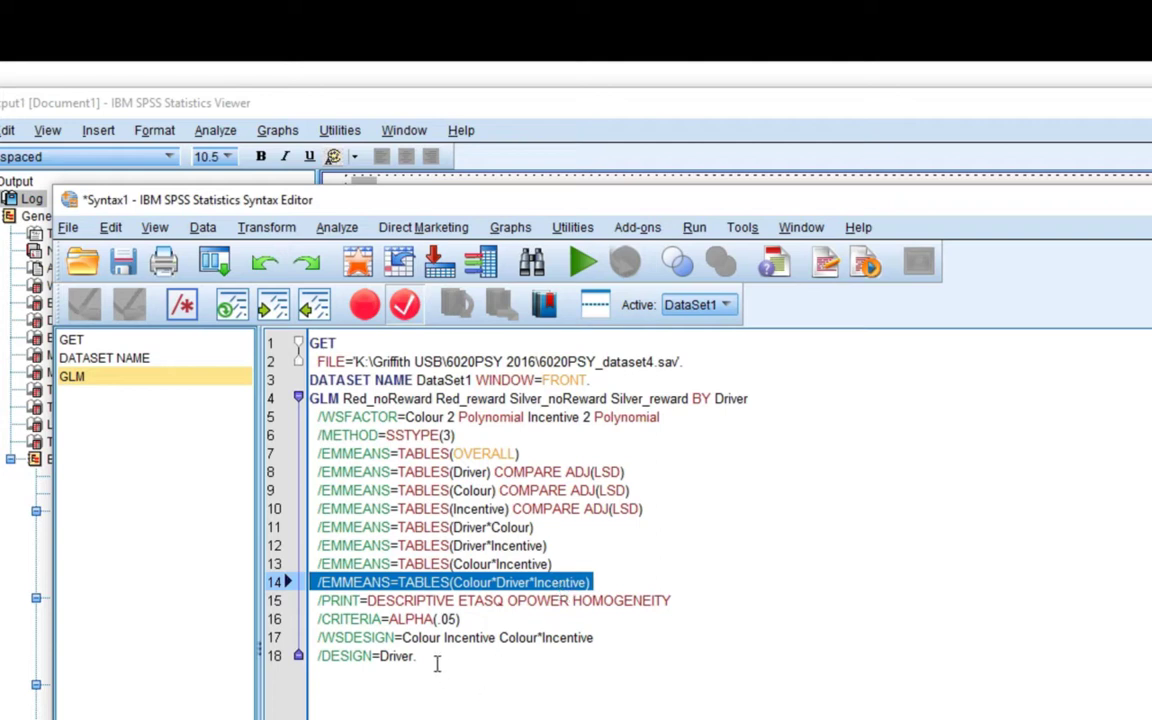
drag(418, 656, 303, 386)
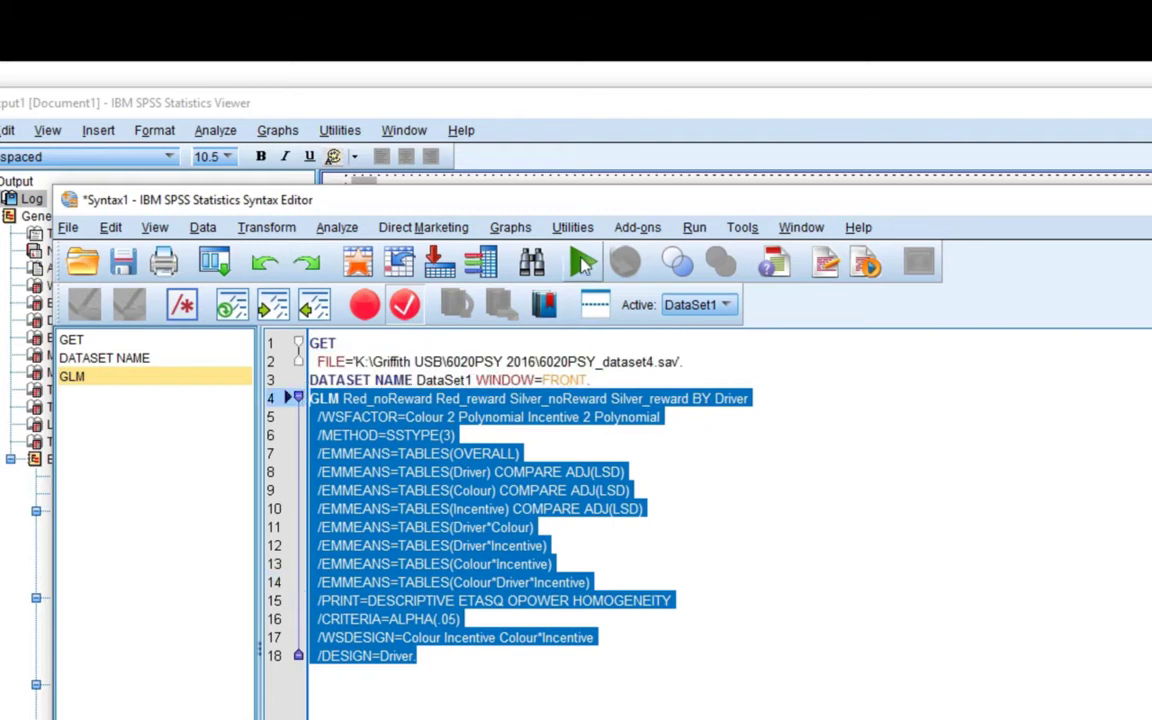
click(580, 264)
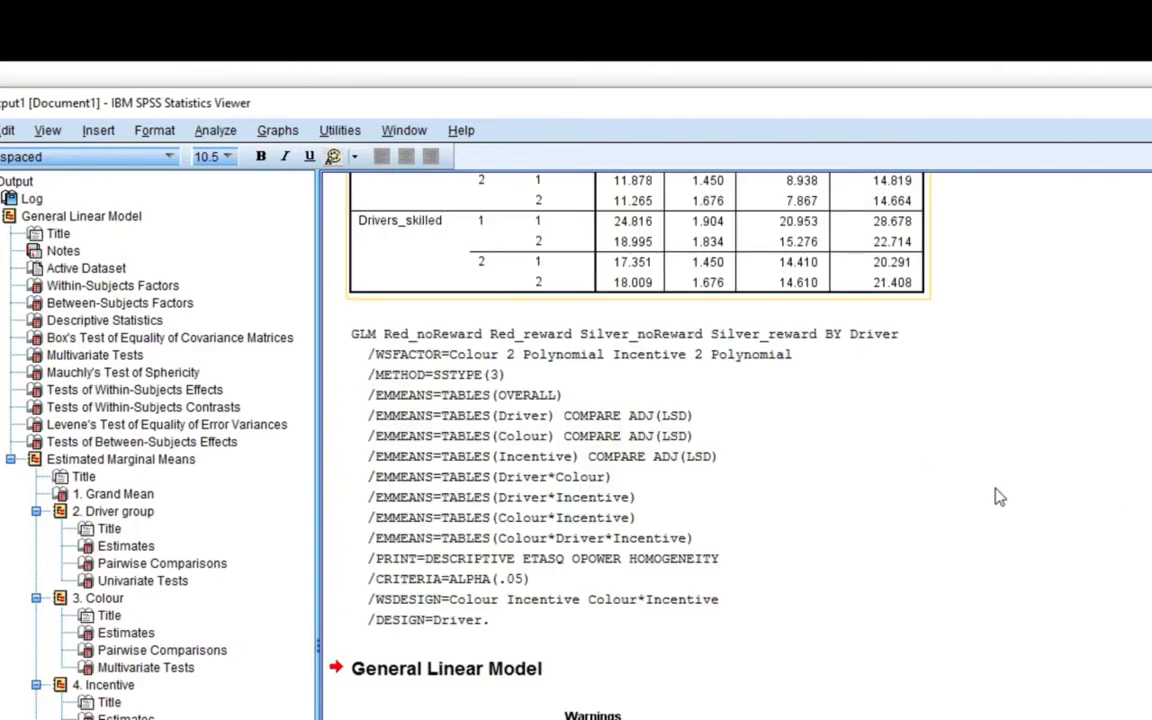